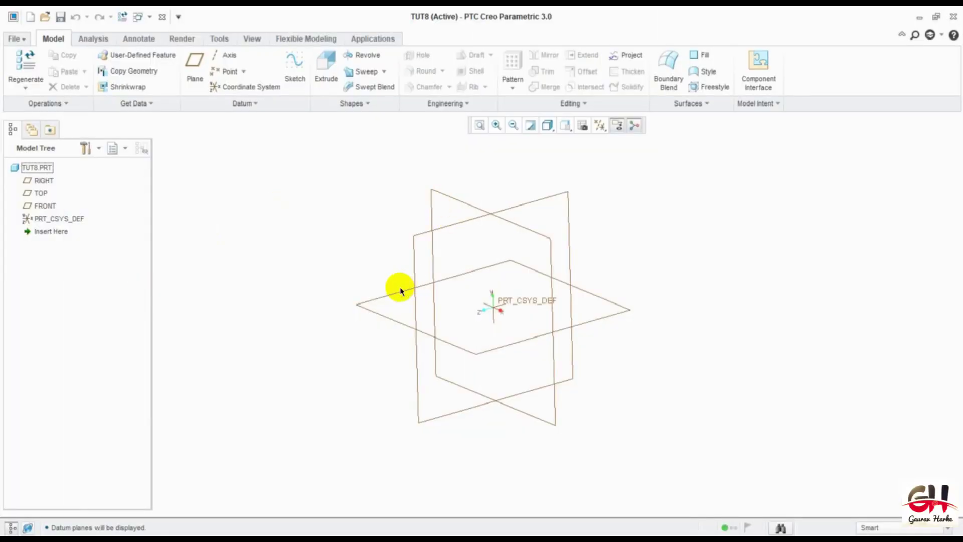
Step: Start a new sketch on the TOP datum plane
{"action": "left_click", "coordinate": [390, 293]}
{"action": "left_click", "coordinate": [370, 300]}
{"action": "left_click", "coordinate": [294, 72]}
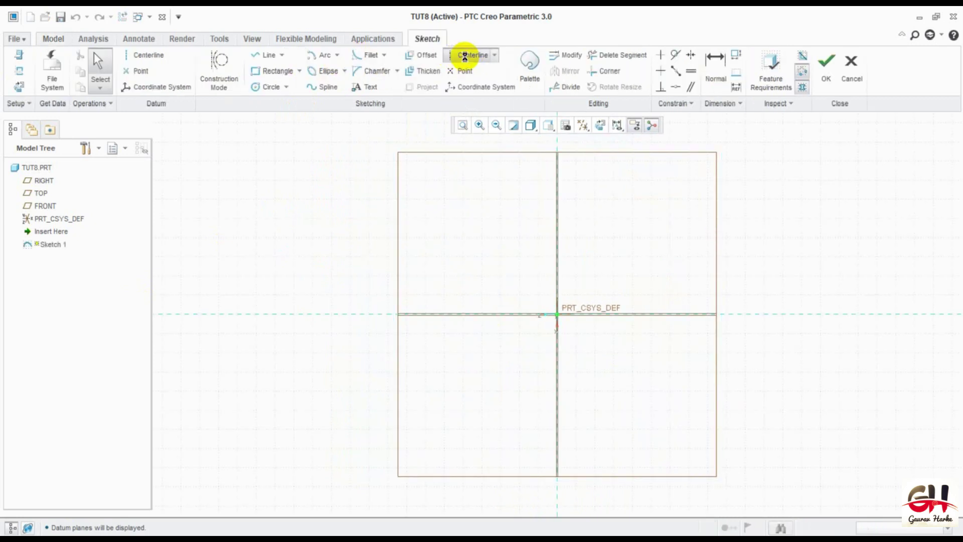
Step: Draw vertical and horizontal centerlines crossing at the origin
{"action": "left_click", "coordinate": [464, 57]}
{"action": "left_click", "coordinate": [557, 277]}
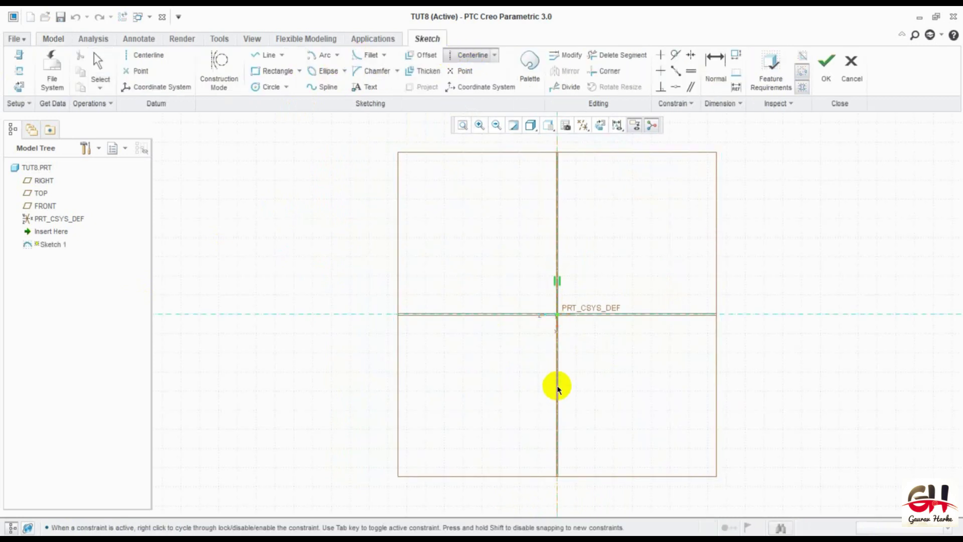
{"action": "left_click", "coordinate": [480, 314]}
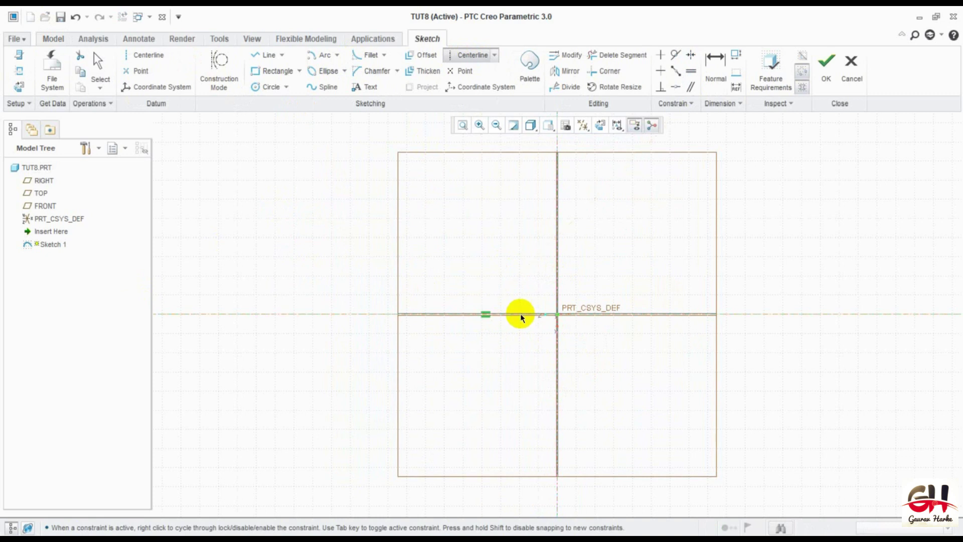
{"action": "middle_click", "coordinate": [505, 389]}
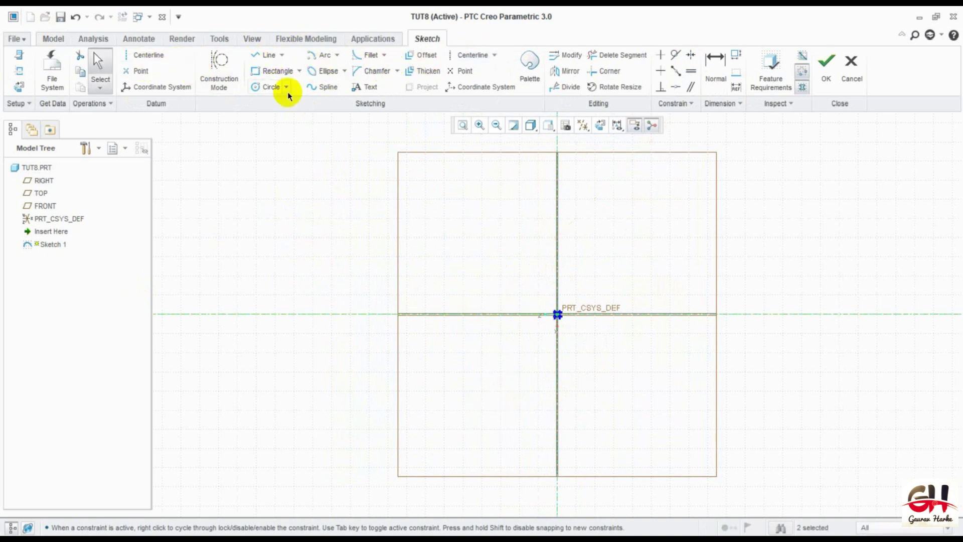
Step: Draw an origin-centred circle, set its diameter to 16, and finish Sketch 1
{"action": "left_click", "coordinate": [272, 87]}
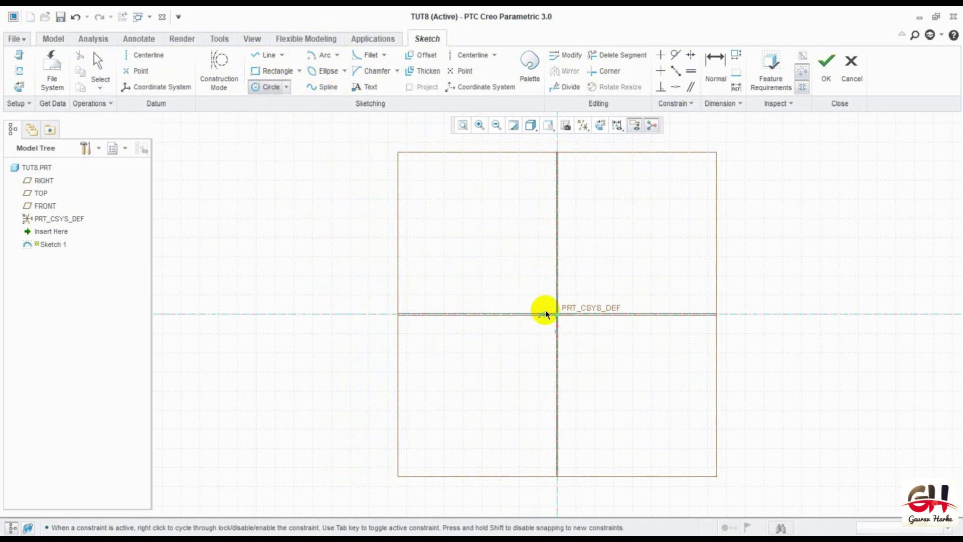
{"action": "left_click", "coordinate": [555, 315]}
{"action": "left_click", "coordinate": [613, 357]}
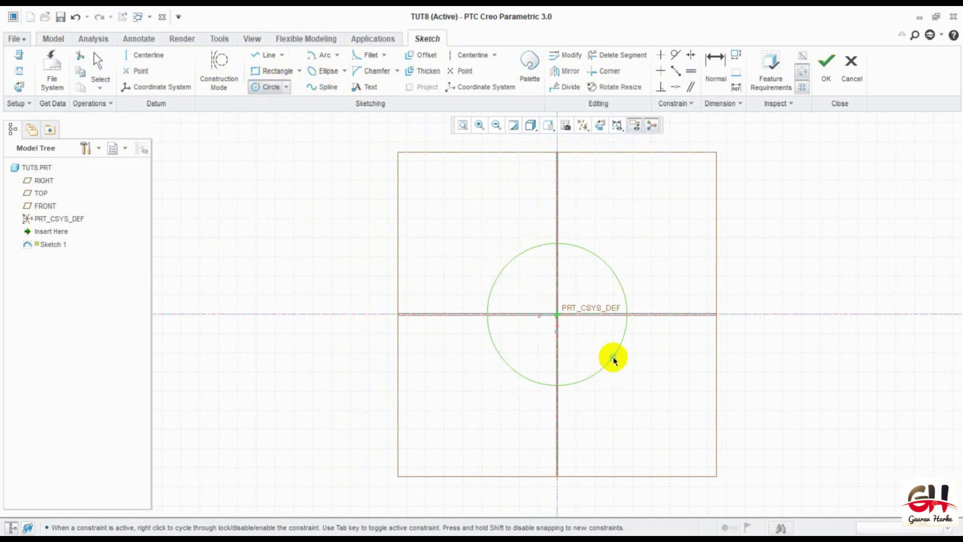
{"action": "middle_click", "coordinate": [687, 282]}
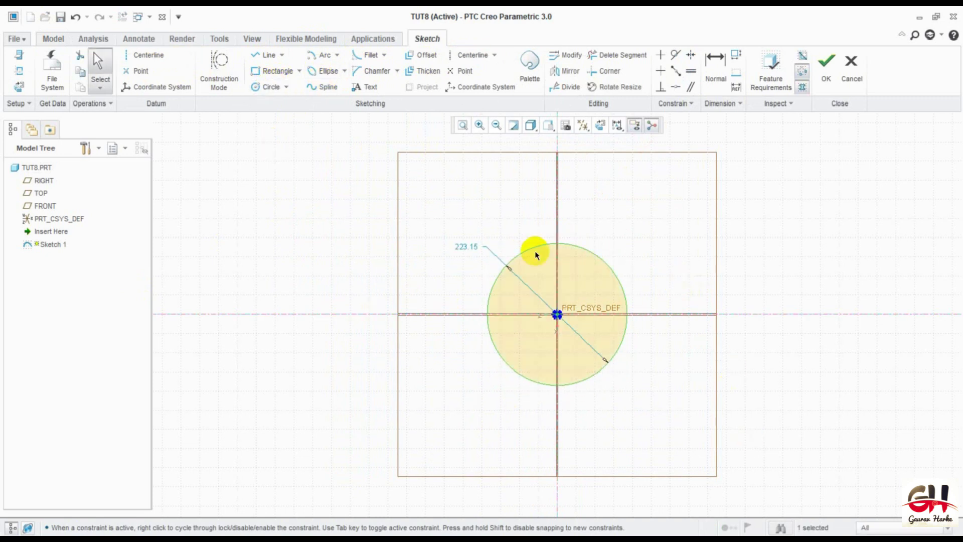
{"action": "double_click", "coordinate": [463, 244]}
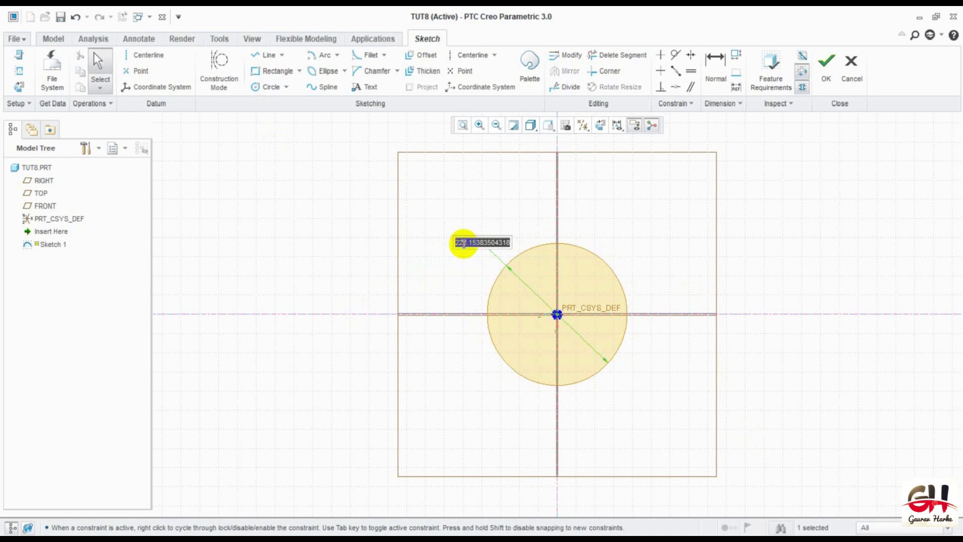
{"action": "type", "text": "16"}
{"action": "key", "text": "Return"}
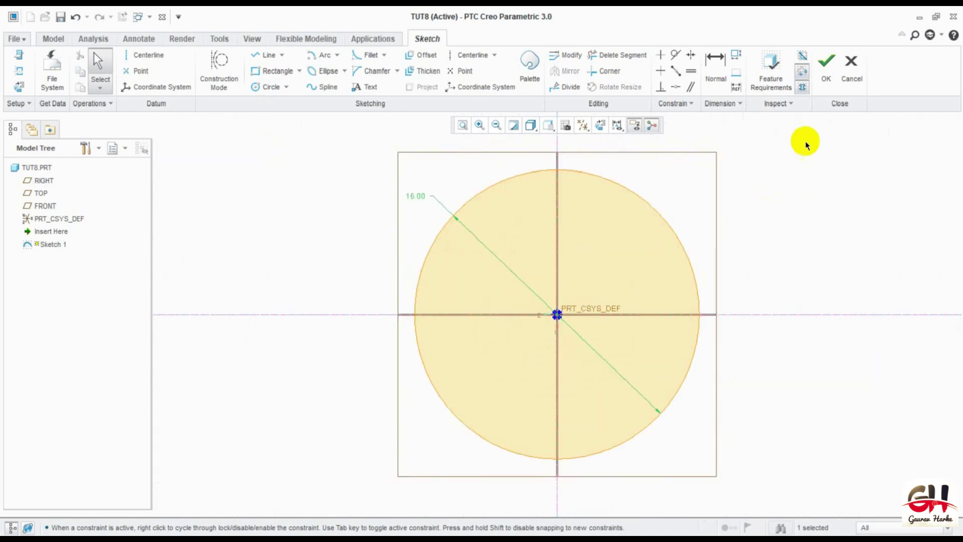
{"action": "left_click", "coordinate": [827, 60]}
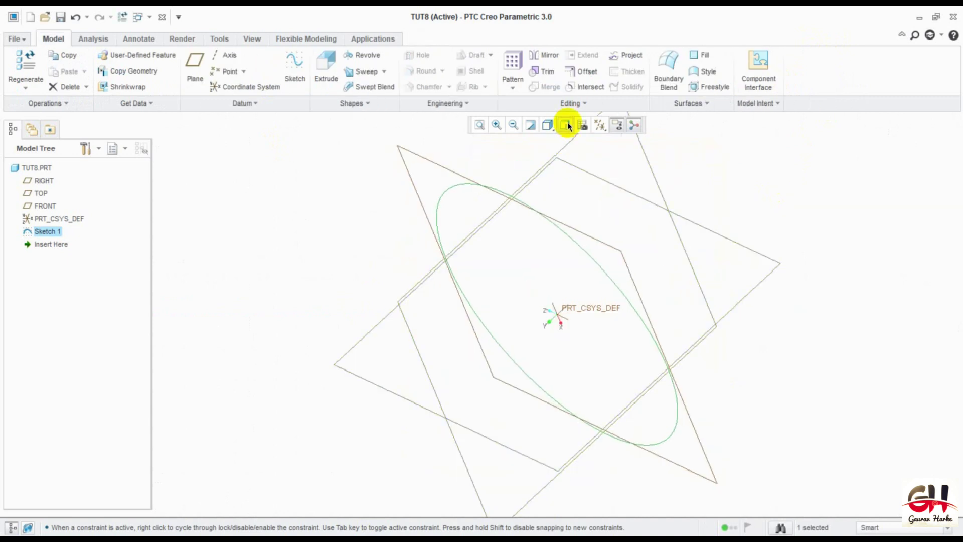
Step: Extrude Sketch 1's circle to a depth of 12, creating the cylinder Extrude 1
{"action": "left_click", "coordinate": [566, 125]}
{"action": "left_click", "coordinate": [586, 152]}
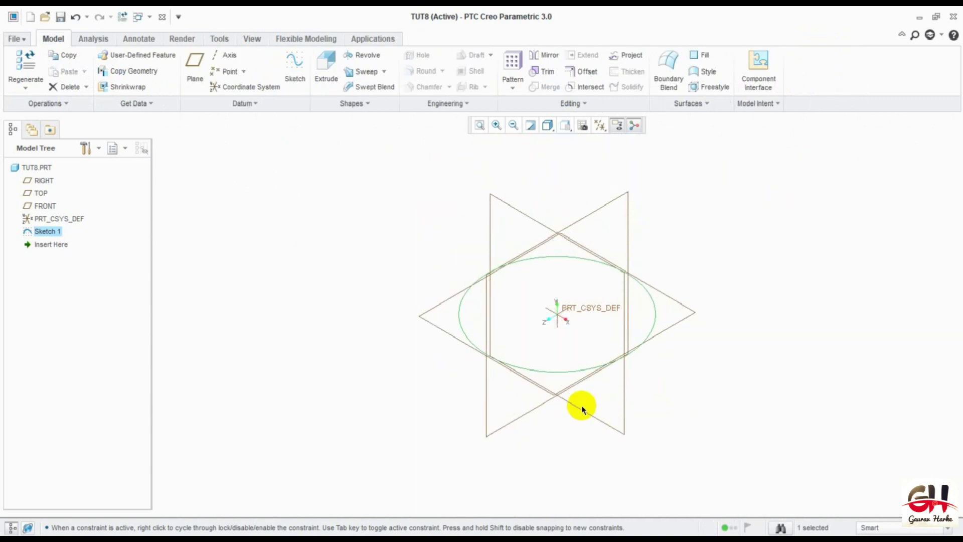
{"action": "middle_click_drag", "start_coordinate": [672, 363], "coordinate": [580, 385]}
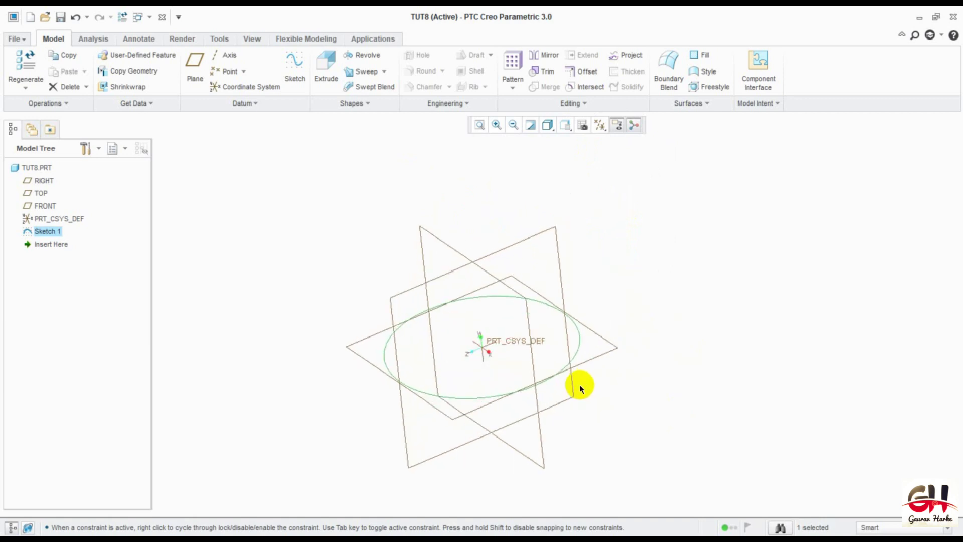
{"action": "left_click", "coordinate": [329, 59]}
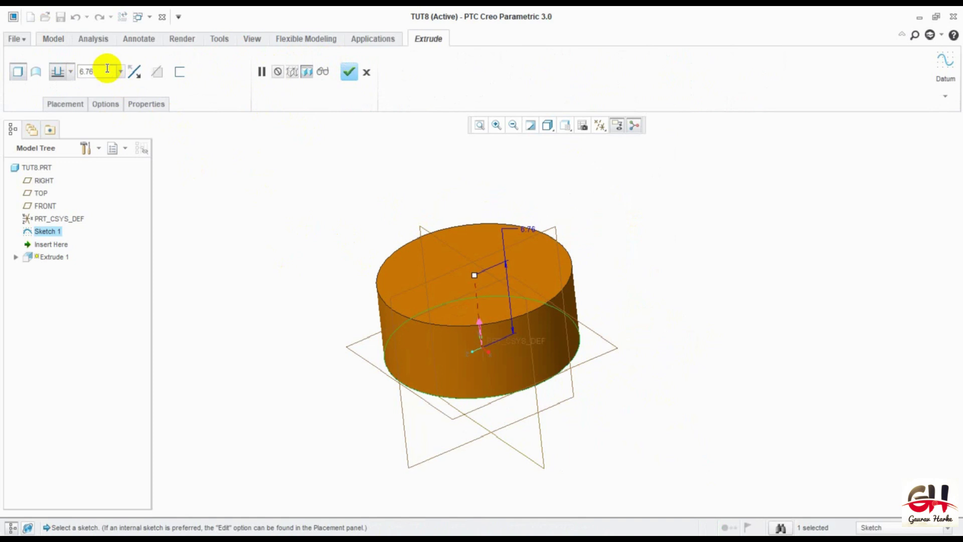
{"action": "type", "text": "12"}
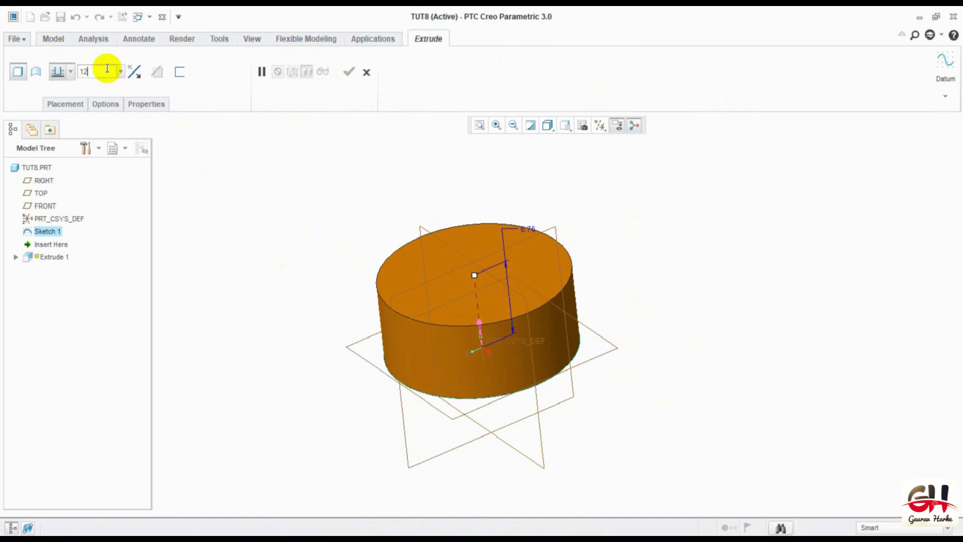
{"action": "key", "text": "Return"}
{"action": "left_click", "coordinate": [353, 73]}
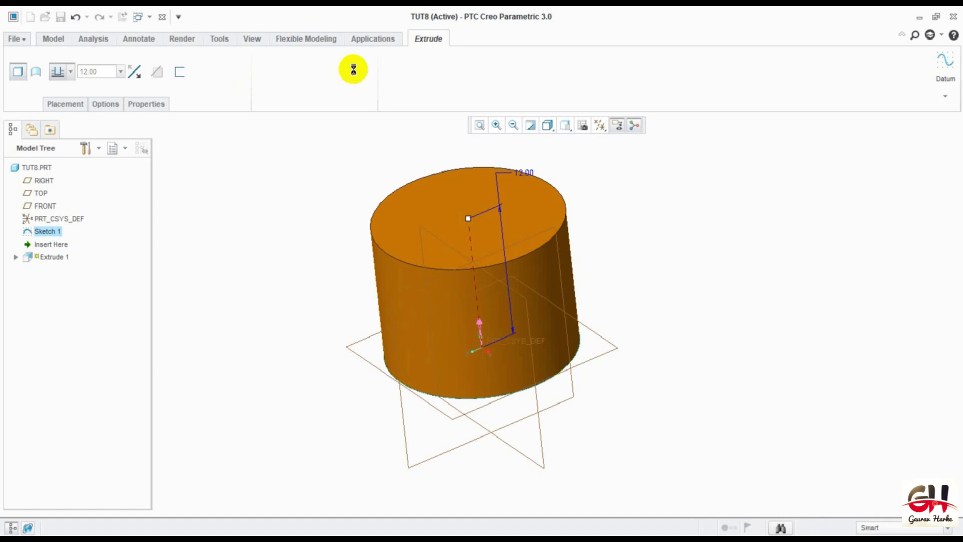
{"action": "middle_click_drag", "start_coordinate": [633, 213], "coordinate": [634, 250], "text": "ctrl"}
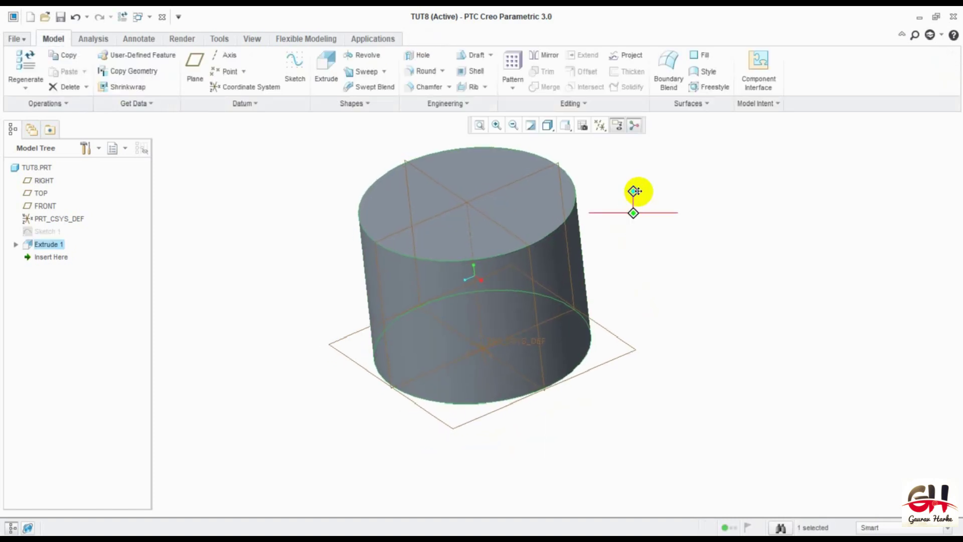
Step: Open Sketch 2 on the FRONT datum plane with RIGHT as reference, framing the cylinder's side
{"action": "middle_click_drag", "start_coordinate": [636, 189], "coordinate": [409, 171]}
{"action": "key", "text": "ctrl+d"}
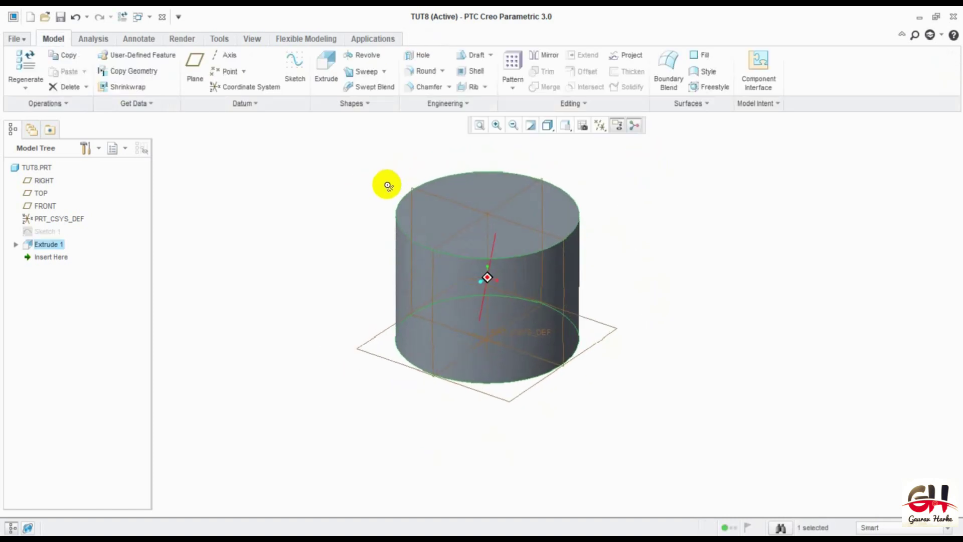
{"action": "middle_click_drag", "start_coordinate": [639, 269], "coordinate": [728, 309], "text": "shift"}
{"action": "left_click", "coordinate": [657, 279]}
{"action": "left_click", "coordinate": [296, 61]}
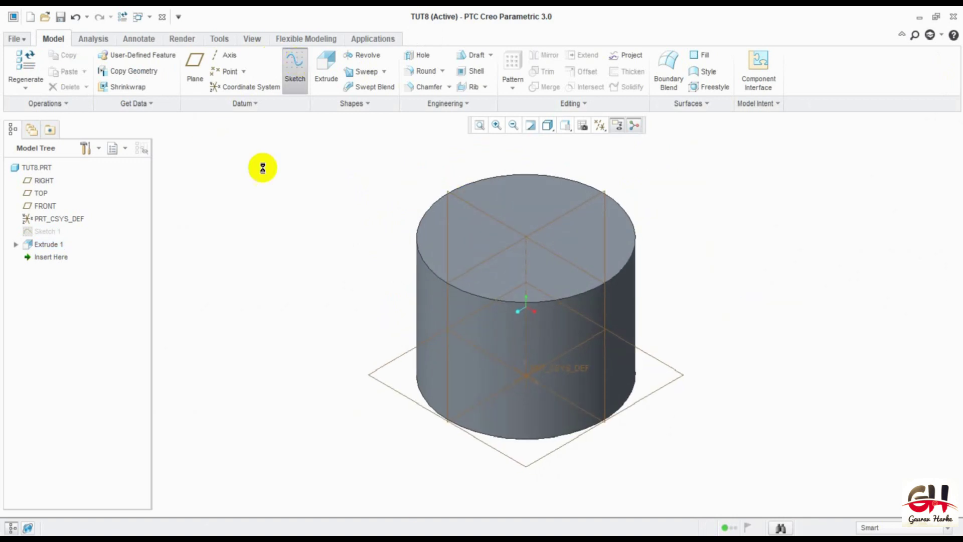
{"action": "left_click", "coordinate": [482, 210]}
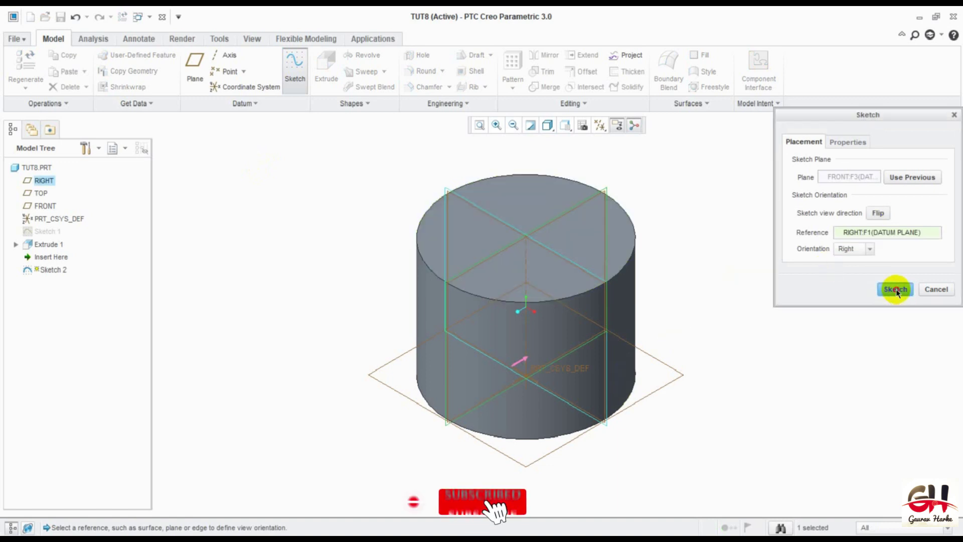
{"action": "left_click", "coordinate": [875, 293]}
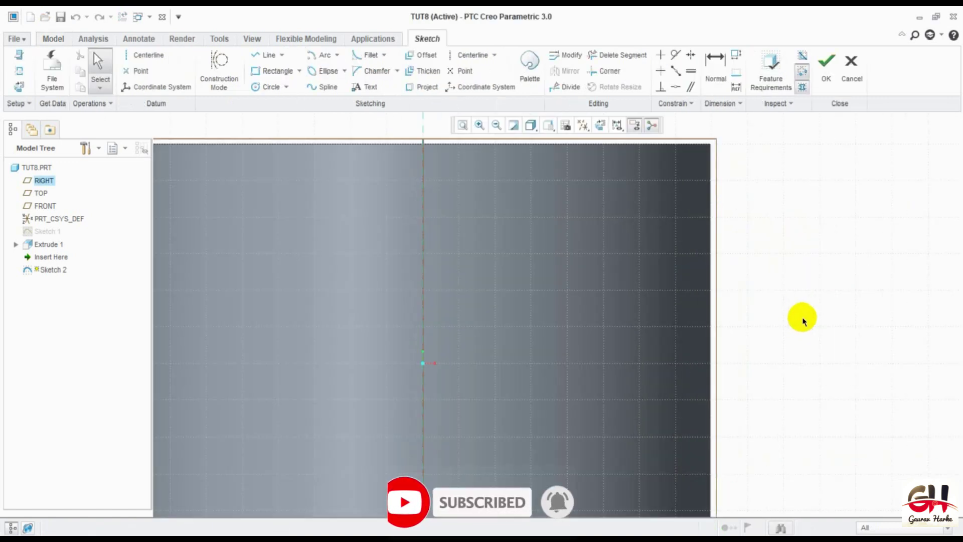
{"action": "middle_click_drag", "start_coordinate": [802, 318], "coordinate": [818, 205], "text": "ctrl"}
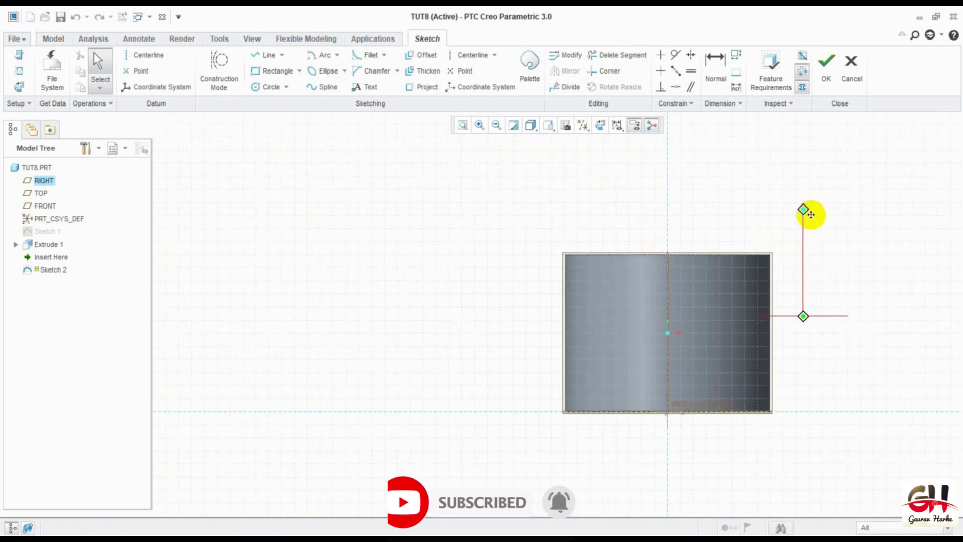
{"action": "middle_click_drag", "start_coordinate": [863, 329], "coordinate": [655, 324], "text": "shift"}
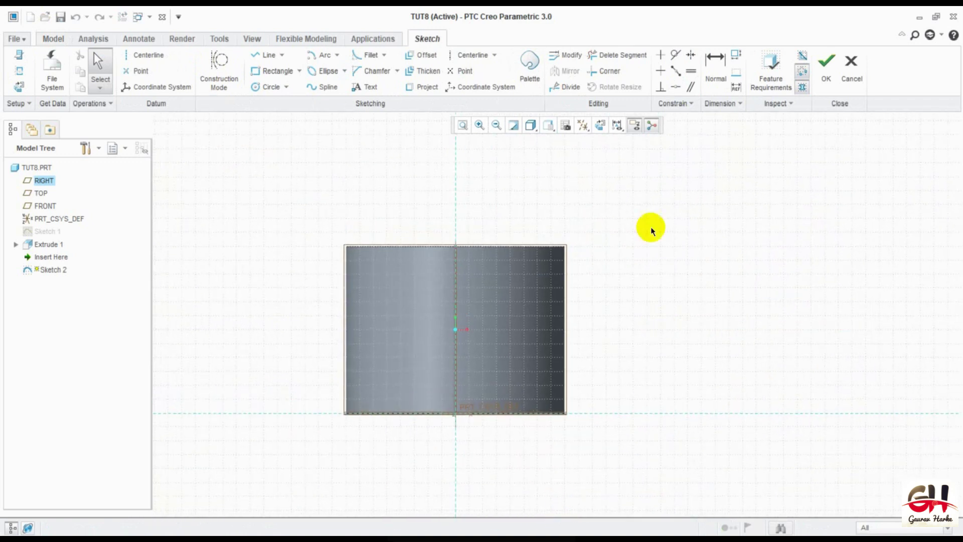
Step: Add the cylinder axis A_1 and its right silhouette edge as Sketch 2 references
{"action": "left_click", "coordinate": [19, 72]}
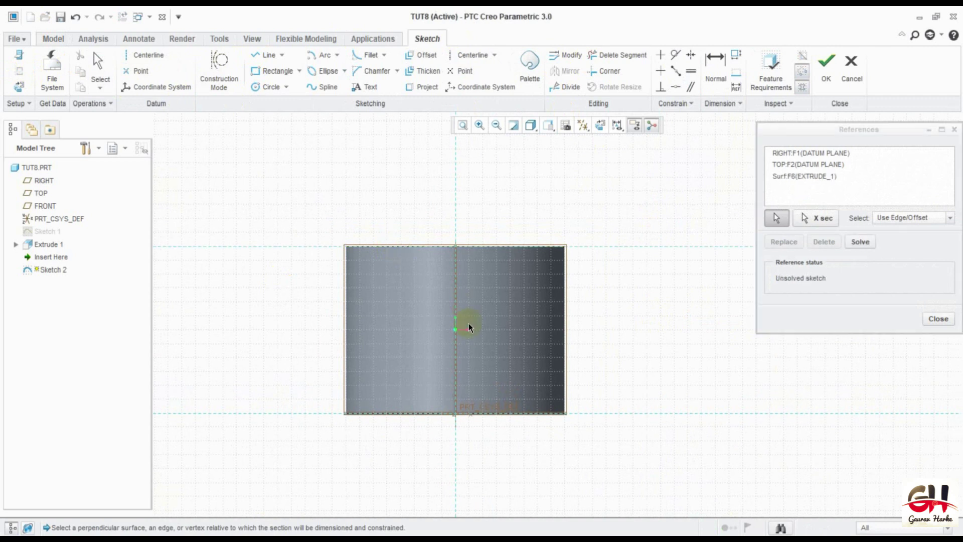
{"action": "left_click", "coordinate": [456, 321]}
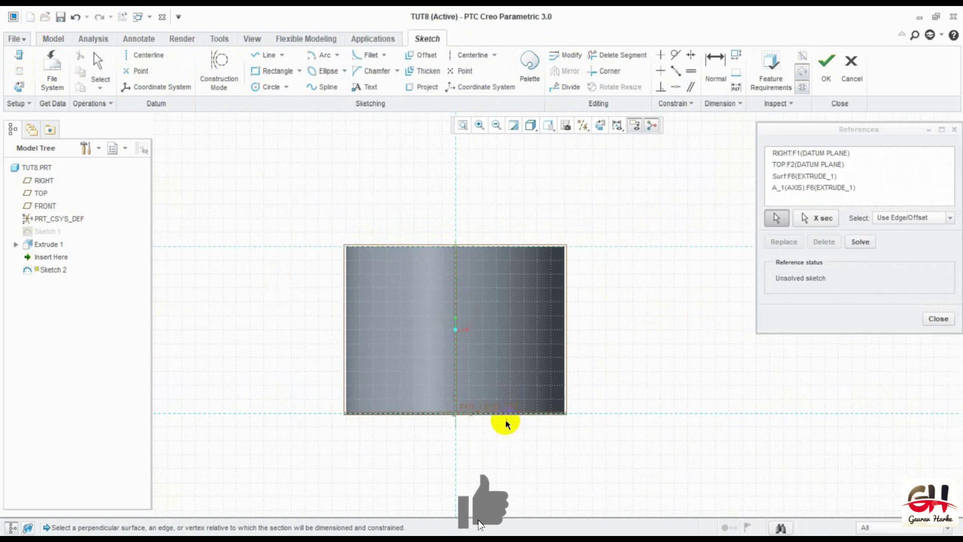
{"action": "left_click", "coordinate": [565, 314]}
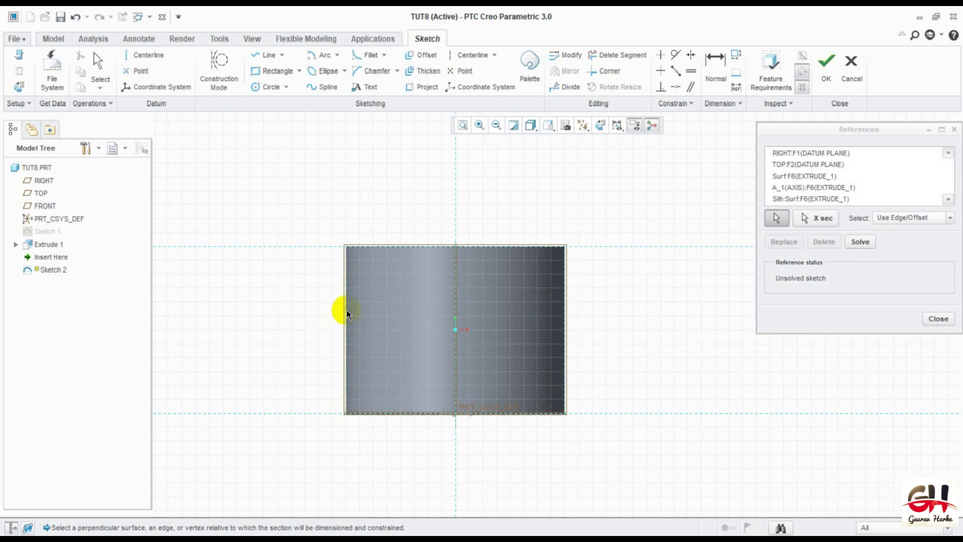
{"action": "left_click", "coordinate": [936, 319]}
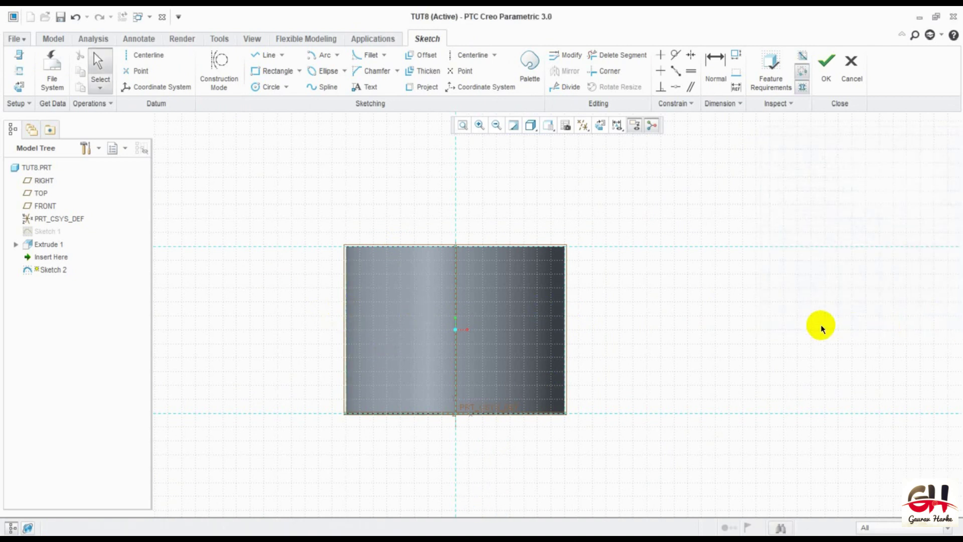
{"action": "middle_click_drag", "start_coordinate": [821, 324], "coordinate": [669, 336], "text": "shift"}
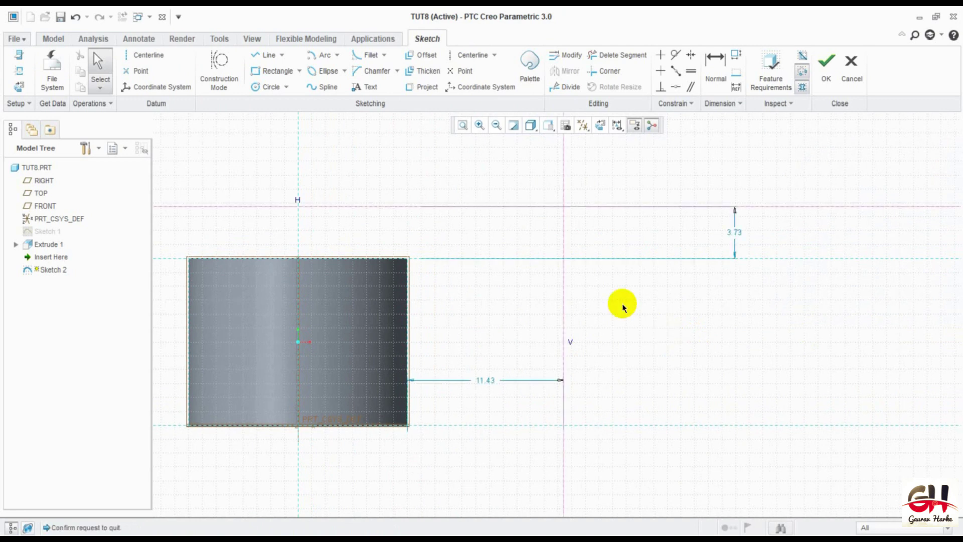
Step: Add a 23.50 horizontal dimension below the cylinder
{"action": "left_click", "coordinate": [715, 59]}
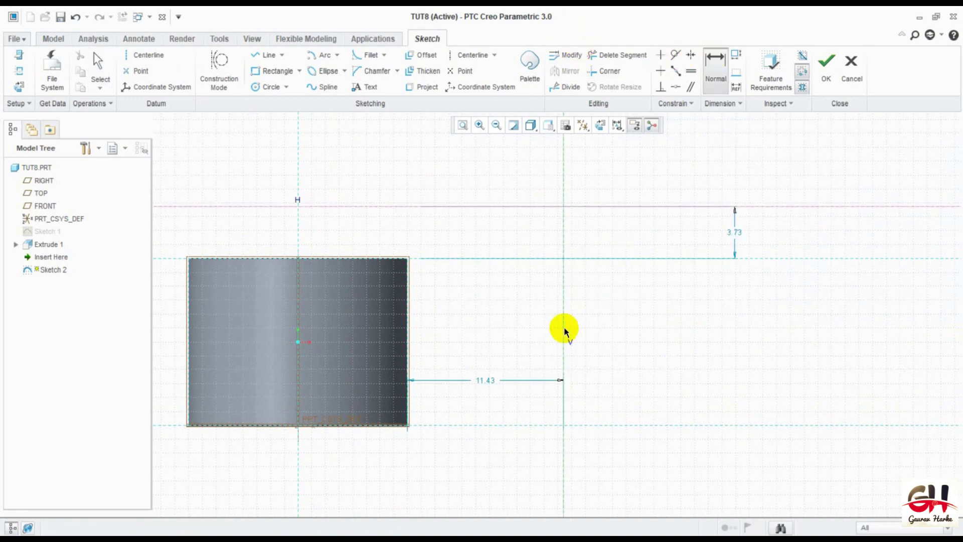
{"action": "middle_click", "coordinate": [424, 456]}
{"action": "type", "text": "23.50"}
{"action": "key", "text": "Return"}
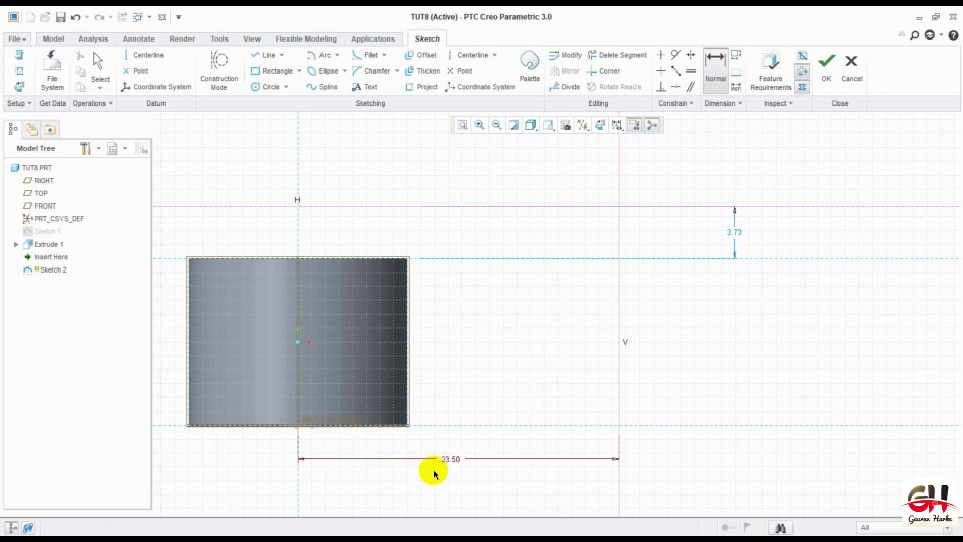
{"action": "middle_click_drag", "start_coordinate": [773, 346], "coordinate": [722, 350], "text": "shift"}
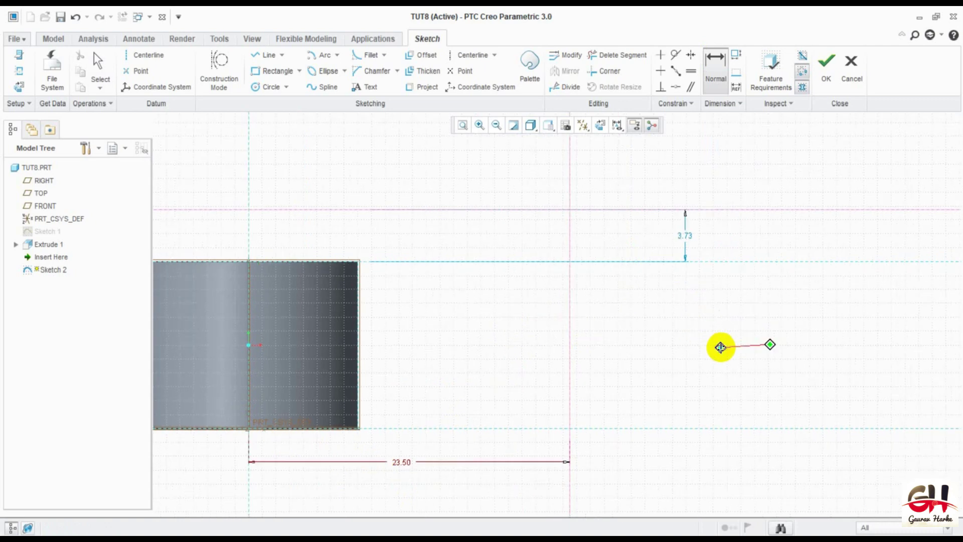
Step: Dimension the upper reference line 18.50 above the bottom edge, keeping the sketch open
{"action": "left_click", "coordinate": [753, 311]}
{"action": "middle_click", "coordinate": [795, 315]}
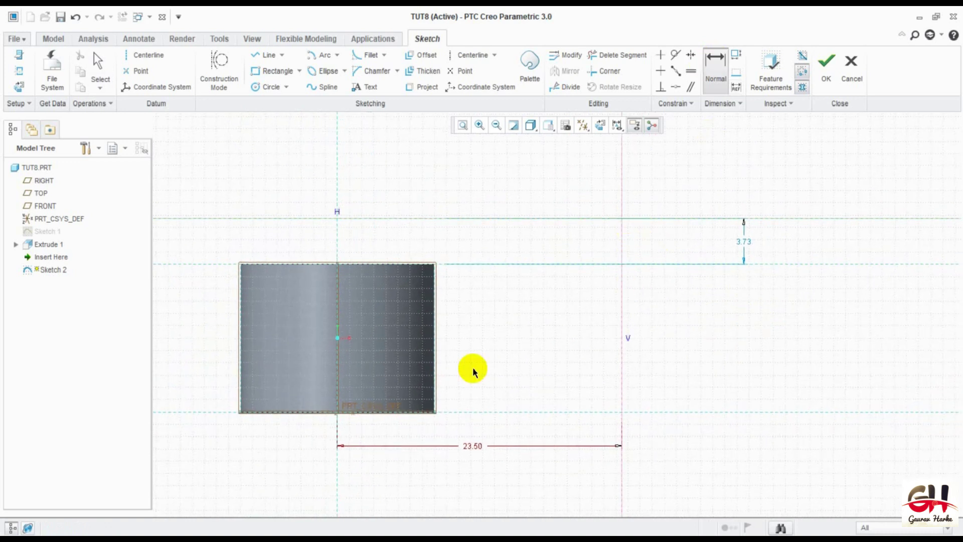
{"action": "left_click", "coordinate": [372, 415]}
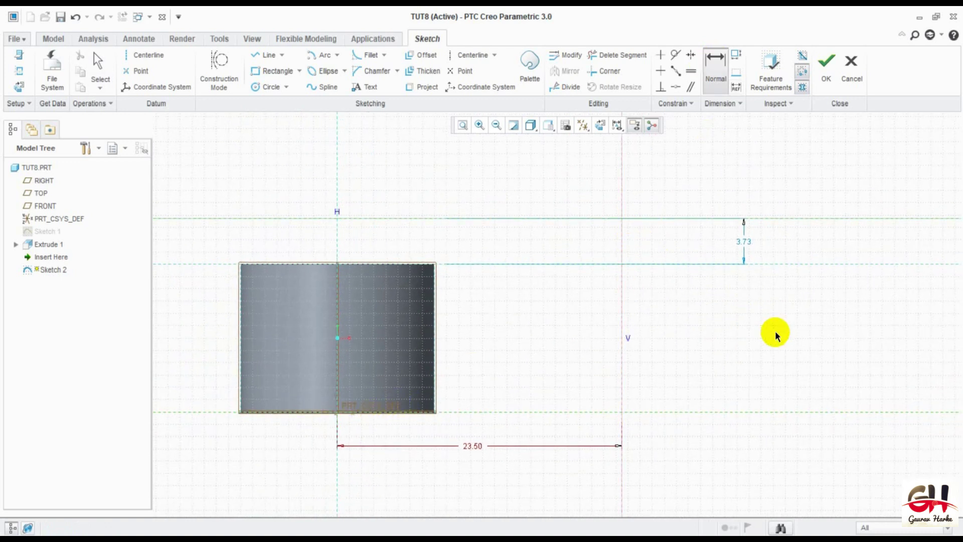
{"action": "middle_click", "coordinate": [751, 339]}
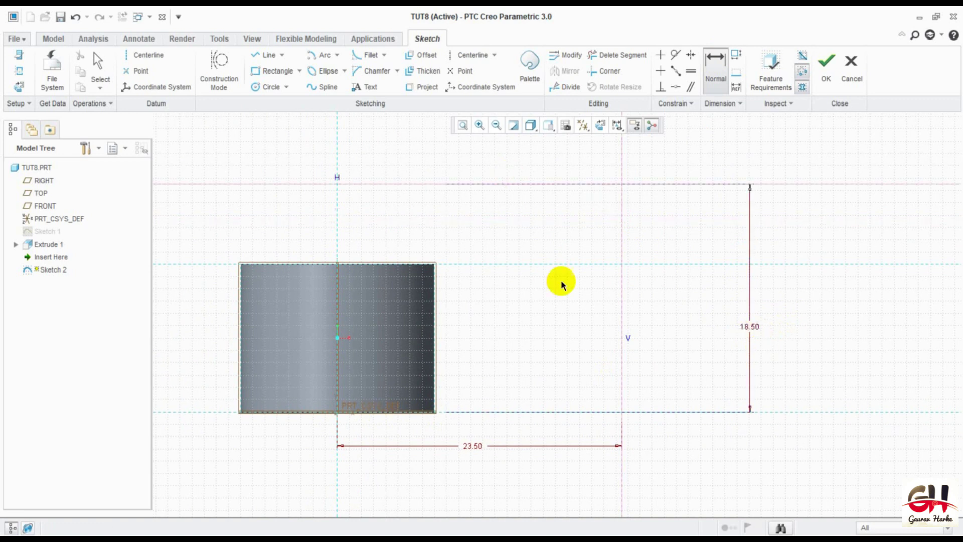
{"action": "middle_click", "coordinate": [599, 331]}
{"action": "key", "text": "Escape"}
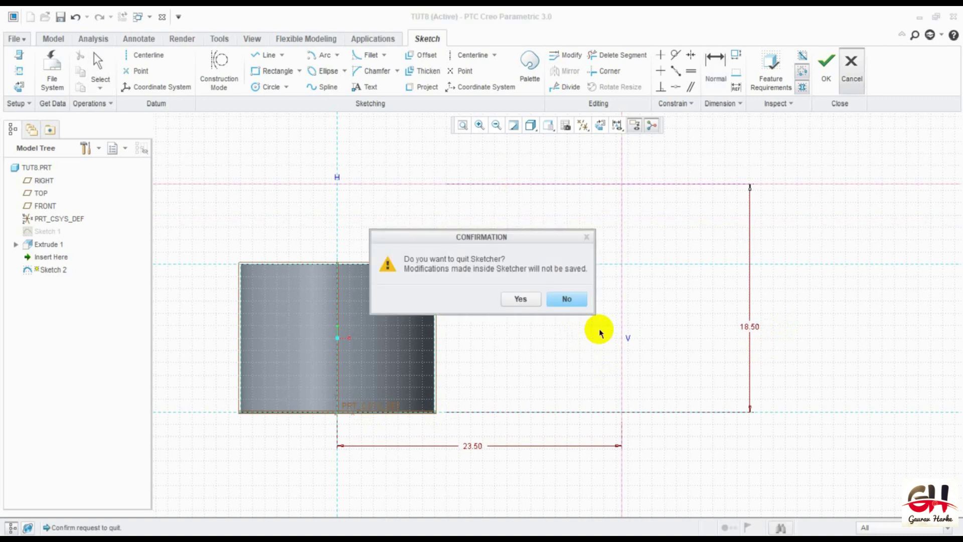
{"action": "left_click", "coordinate": [569, 300]}
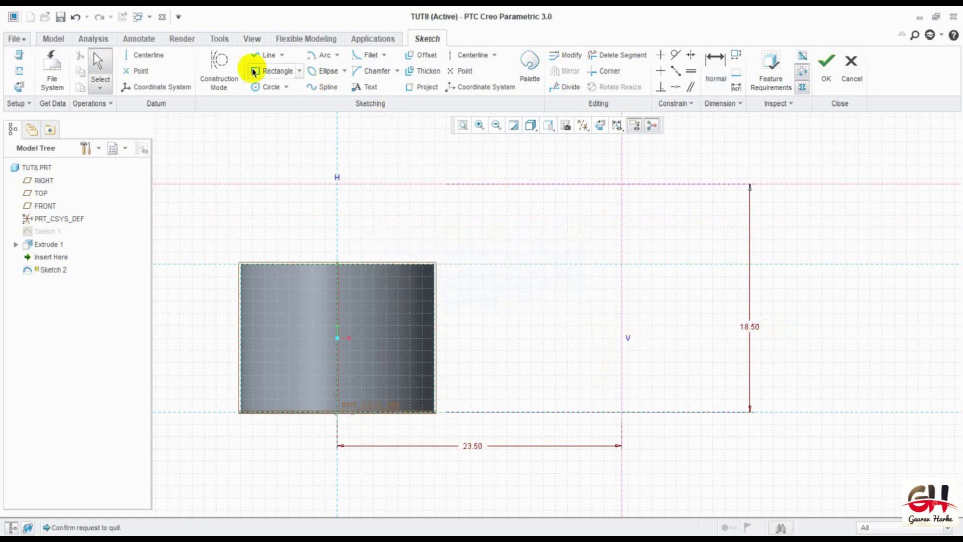
Step: Draw a line from the block's lower-right corner rising up-right at 20°
{"action": "left_click", "coordinate": [263, 59]}
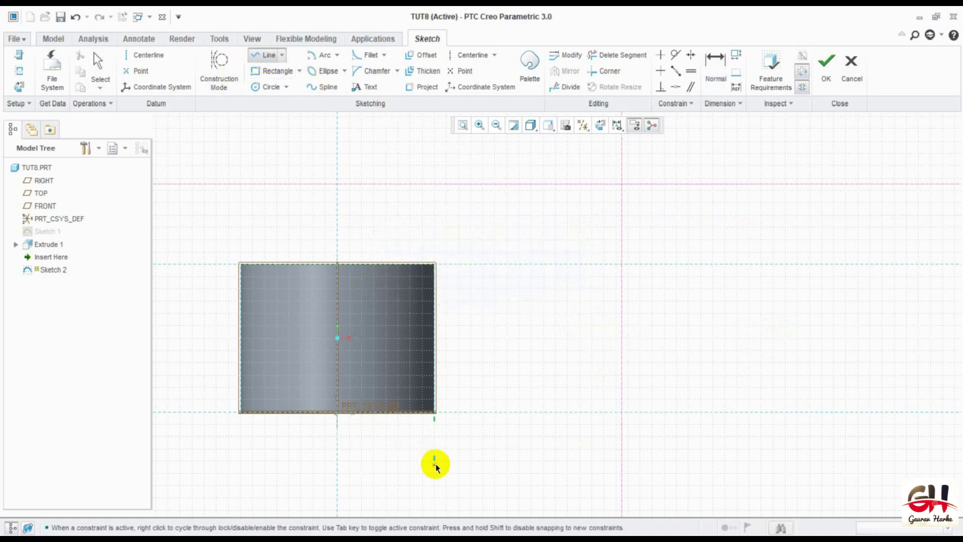
{"action": "left_click", "coordinate": [434, 412]}
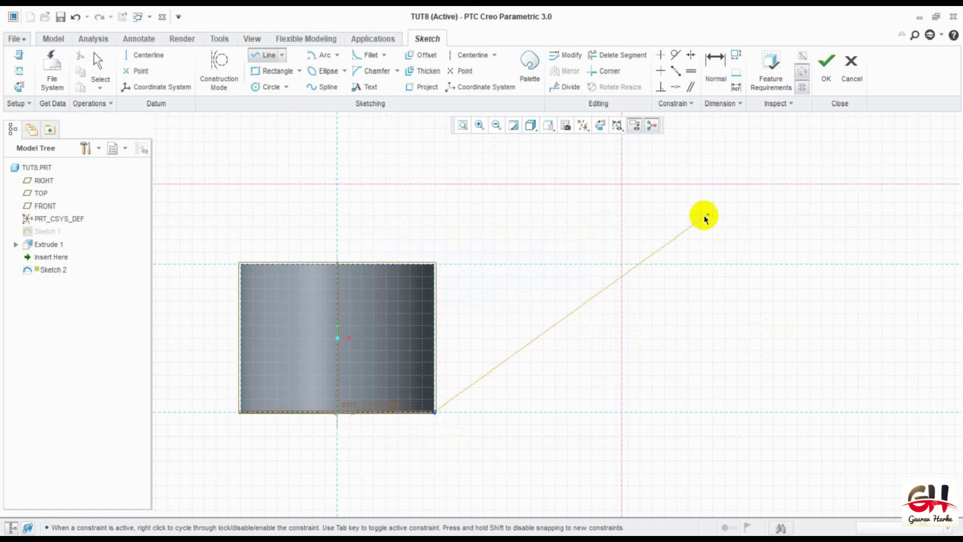
{"action": "left_click", "coordinate": [773, 207]}
{"action": "middle_click", "coordinate": [757, 292]}
{"action": "middle_click", "coordinate": [771, 319]}
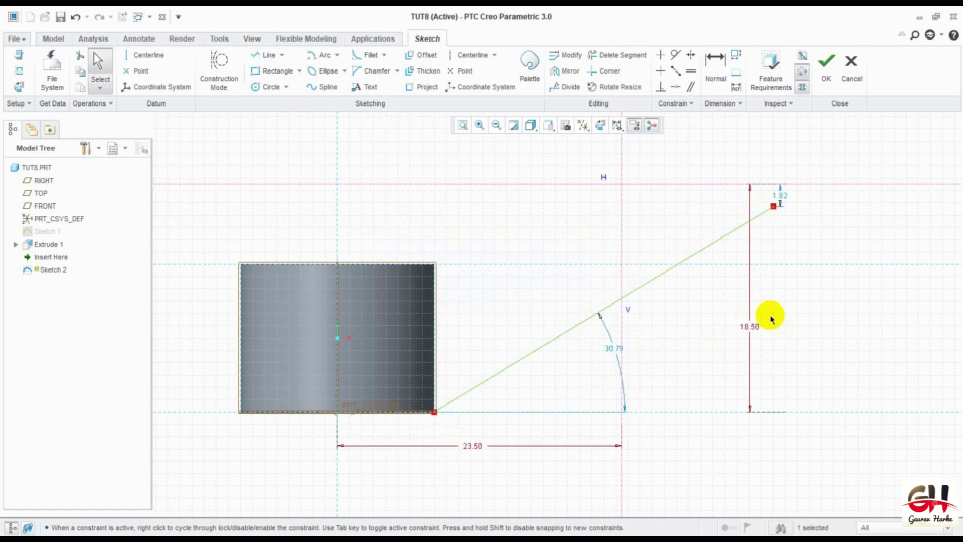
{"action": "double_click", "coordinate": [613, 348]}
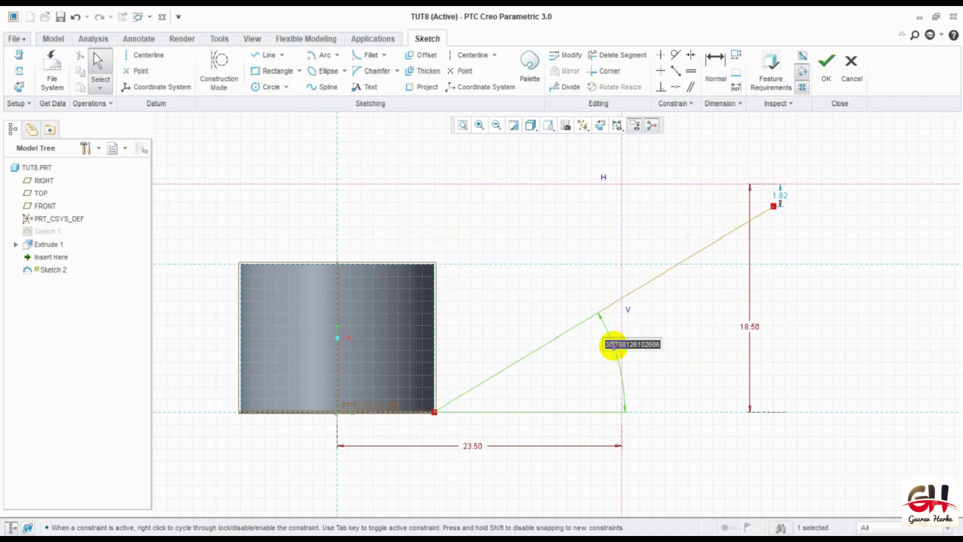
{"action": "type", "text": "20"}
{"action": "key", "text": "Return"}
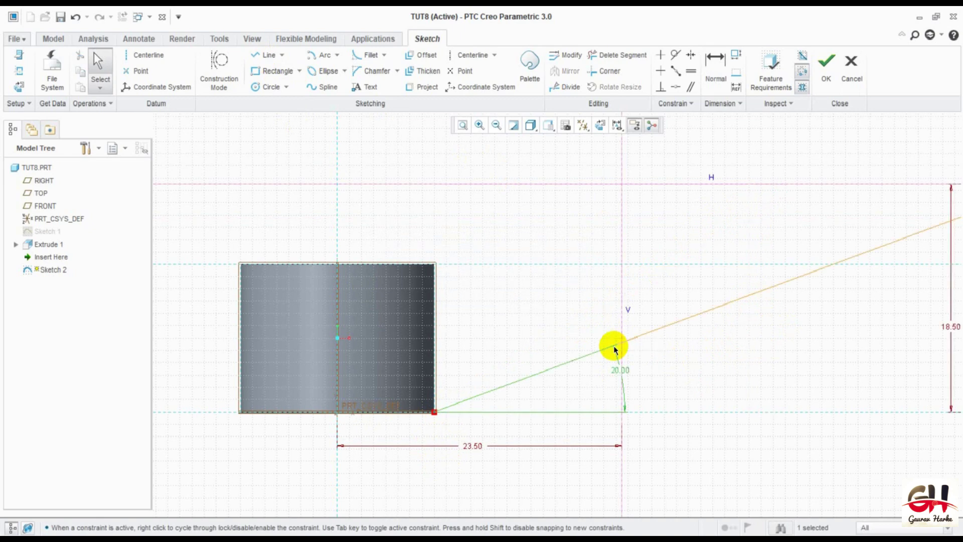
{"action": "mouse_move", "coordinate": [617, 286]}
{"action": "left_mouse_down"}
{"action": "mouse_move", "coordinate": [642, 213]}
{"action": "mouse_move", "coordinate": [709, 355]}
{"action": "left_mouse_up"}
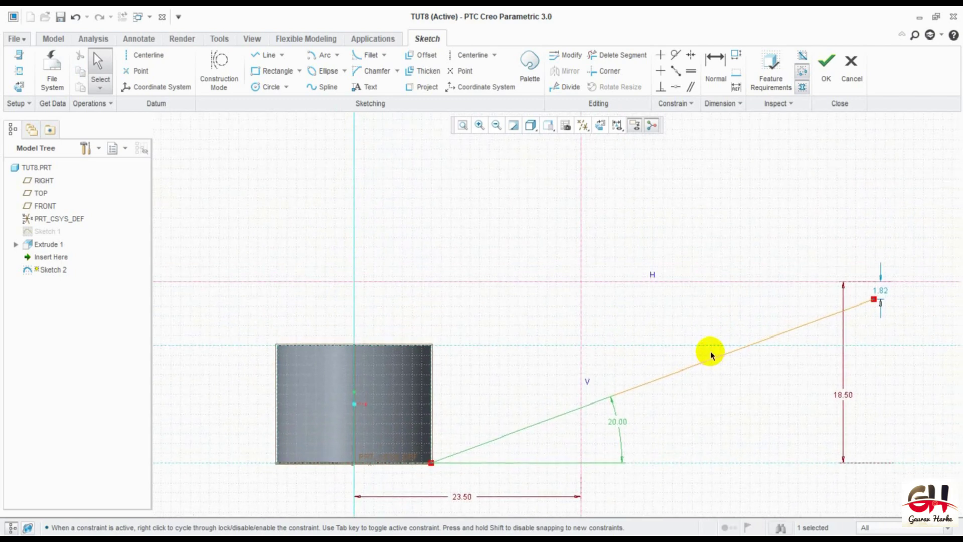
Step: Draw a circle centred on the reference-line intersection, tangent to the 20° line
{"action": "left_click", "coordinate": [270, 87]}
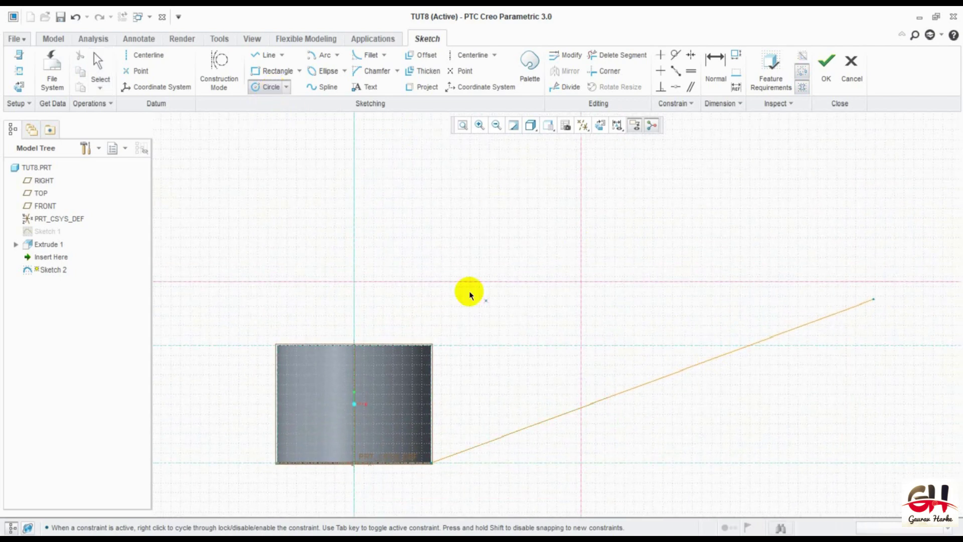
{"action": "left_click", "coordinate": [581, 282]}
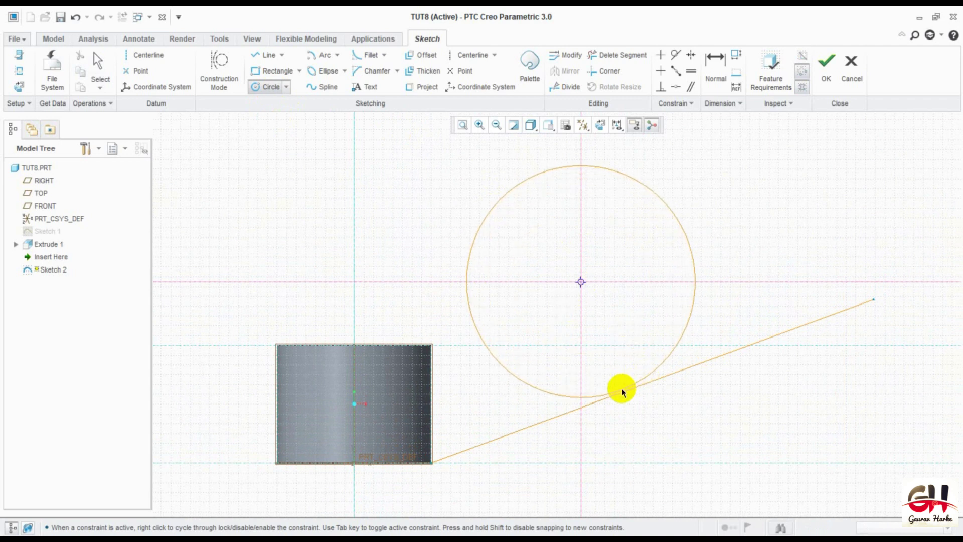
{"action": "middle_click", "coordinate": [770, 276]}
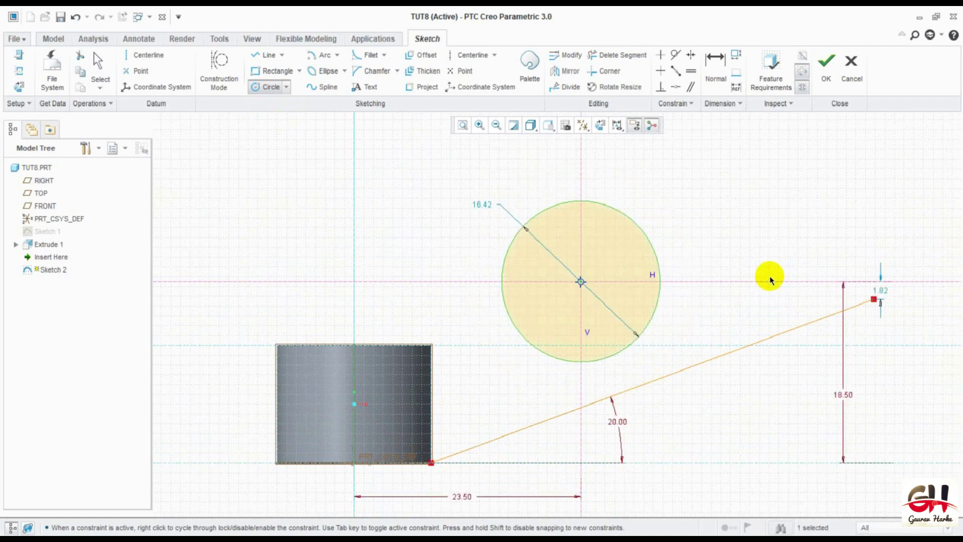
{"action": "left_click", "coordinate": [675, 57]}
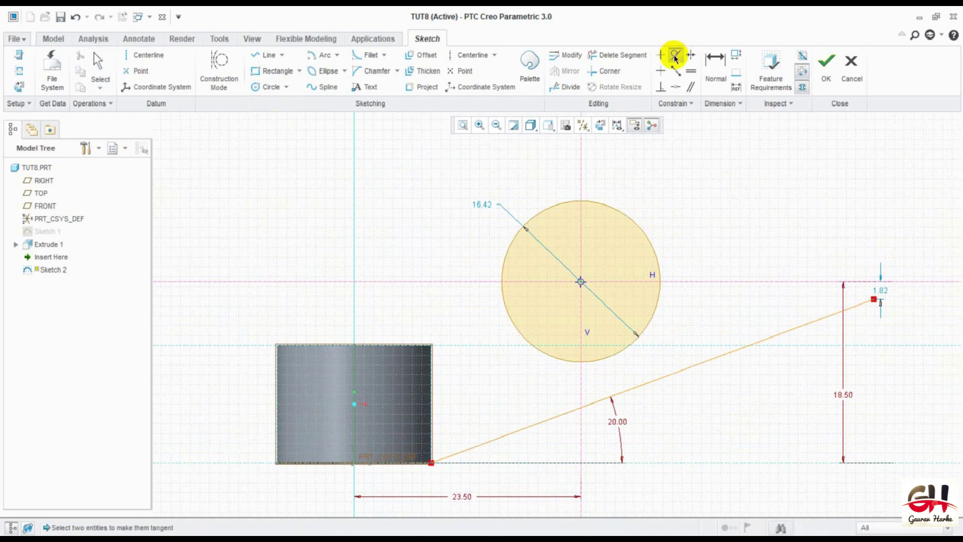
{"action": "left_click", "coordinate": [638, 345]}
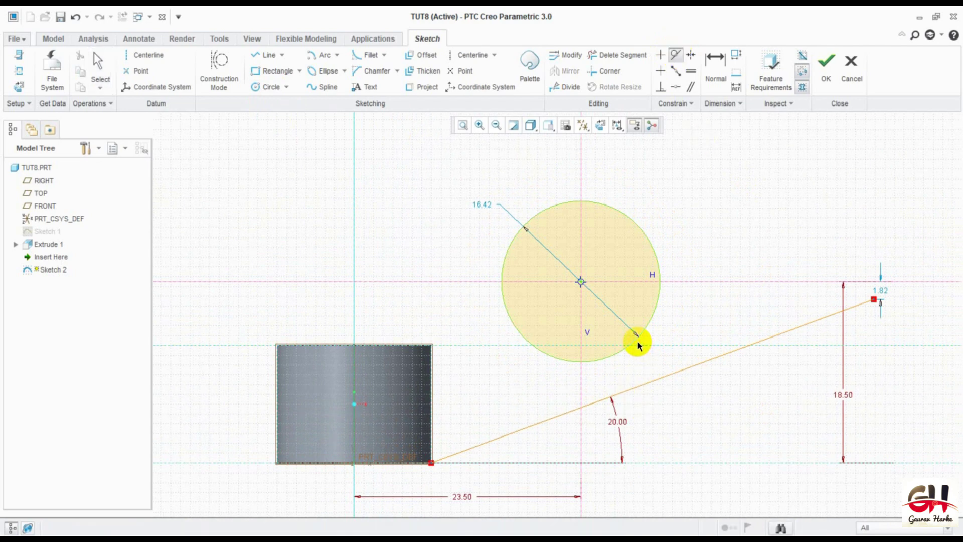
{"action": "left_click", "coordinate": [657, 381]}
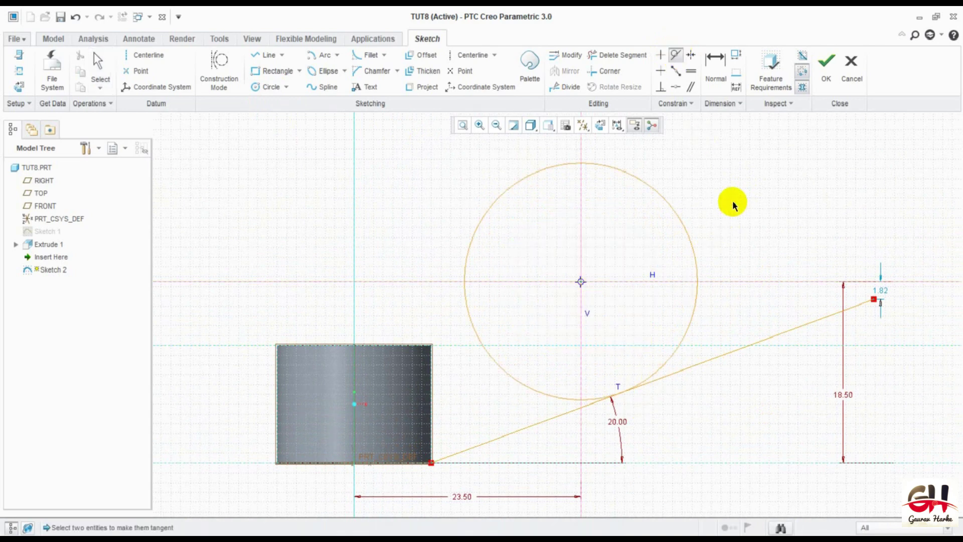
{"action": "middle_click", "coordinate": [592, 161]}
{"action": "left_click", "coordinate": [280, 58]}
{"action": "middle_click_drag", "start_coordinate": [456, 252], "coordinate": [444, 290], "text": "shift"}
Step: Draw a second line from above the circle into the block, tangent to the circle's left side
{"action": "left_click", "coordinate": [505, 166]}
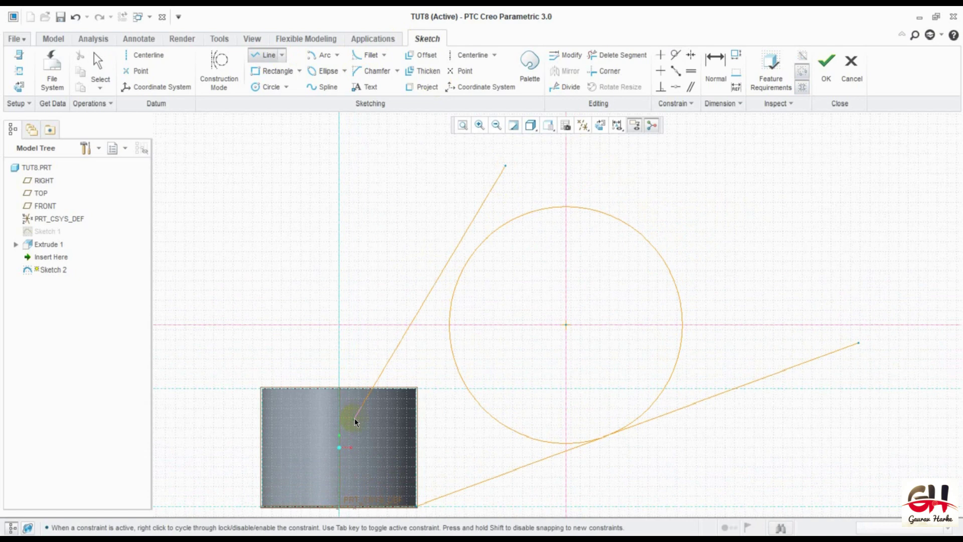
{"action": "left_click", "coordinate": [354, 417]}
{"action": "middle_click", "coordinate": [381, 200]}
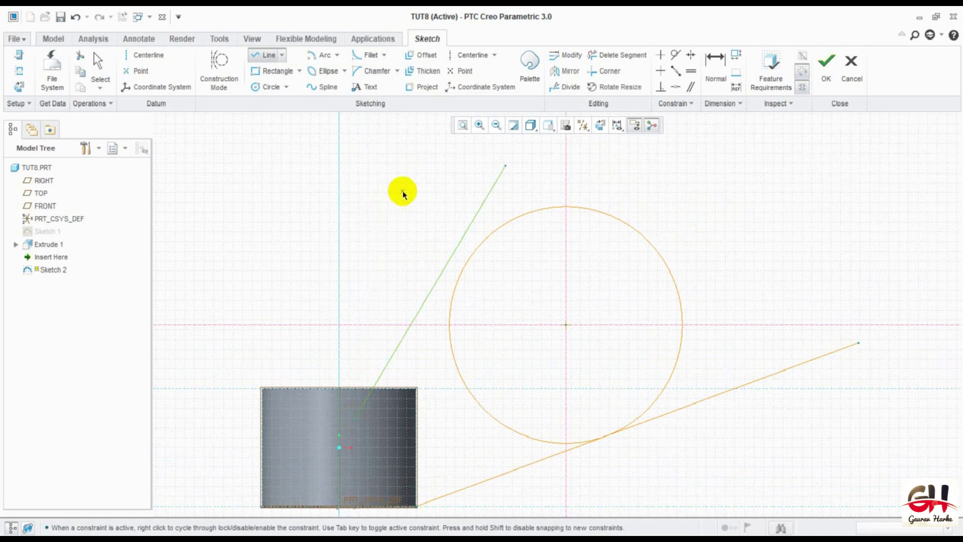
{"action": "middle_click", "coordinate": [403, 193]}
{"action": "left_click", "coordinate": [676, 55]}
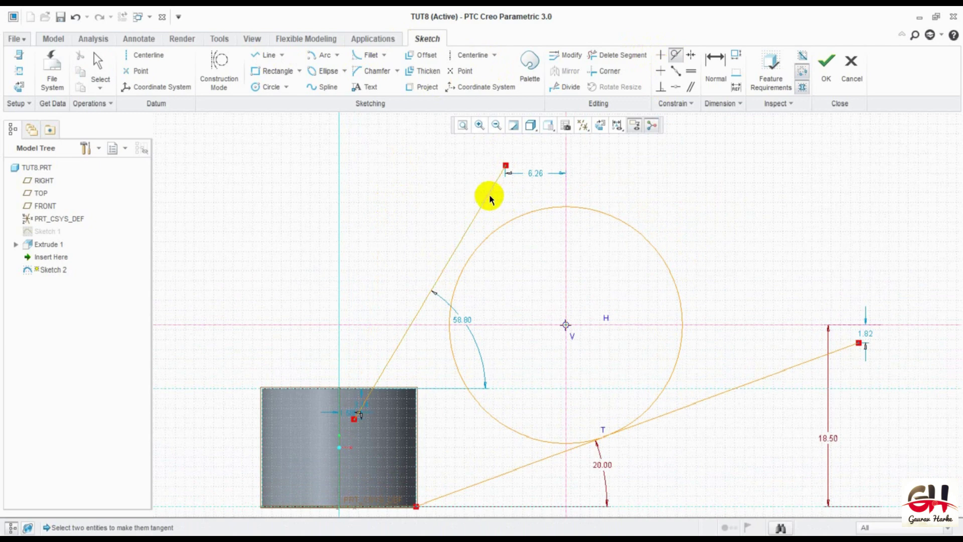
{"action": "left_click", "coordinate": [517, 215]}
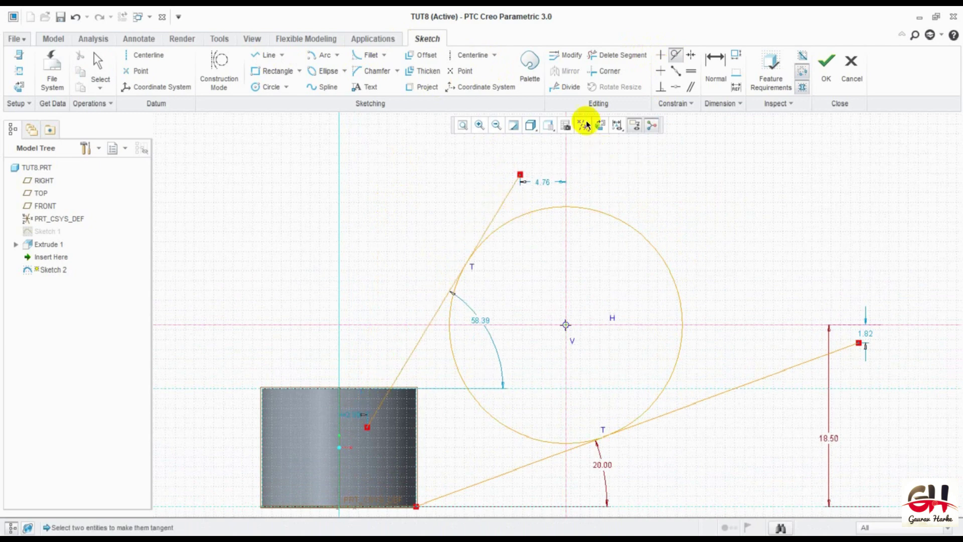
{"action": "middle_click", "coordinate": [537, 274]}
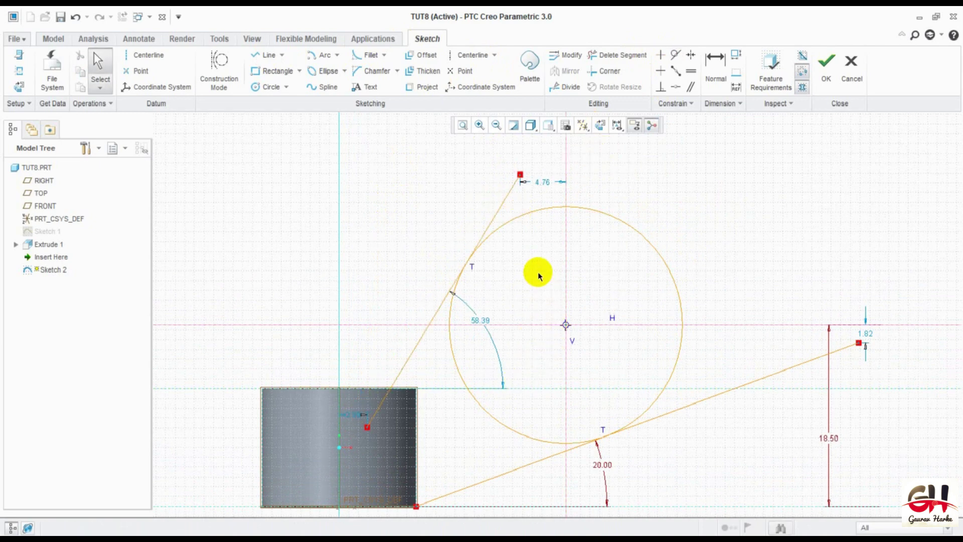
Step: Dimension the angle between the two tangent lines as 38°
{"action": "left_click", "coordinate": [717, 68]}
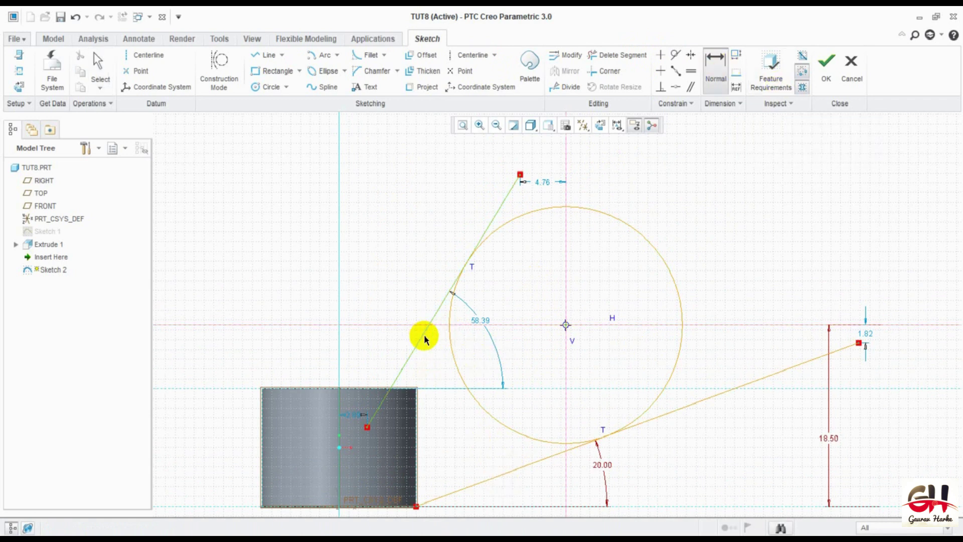
{"action": "left_click", "coordinate": [483, 482]}
{"action": "middle_click", "coordinate": [441, 415]}
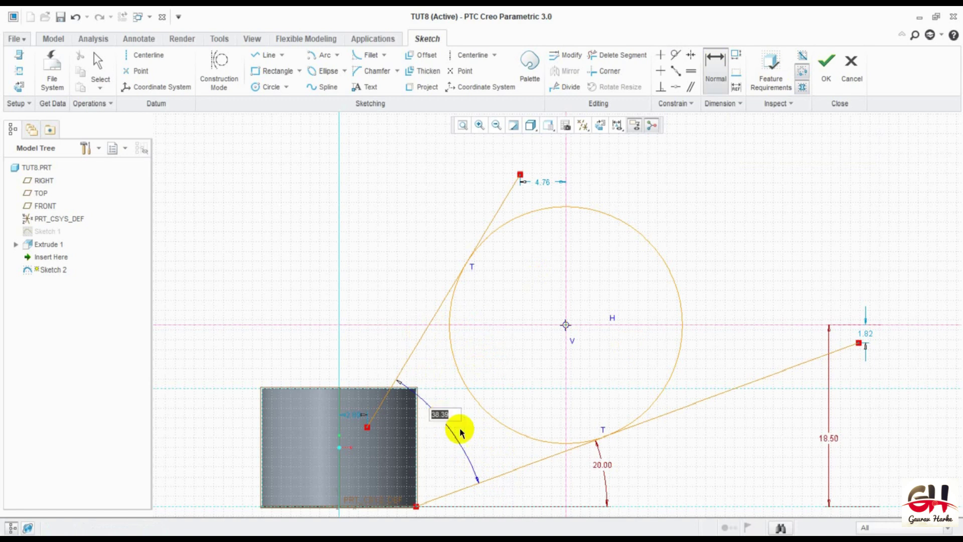
{"action": "type", "text": "38"}
{"action": "key", "text": "Return"}
{"action": "middle_click", "coordinate": [545, 365]}
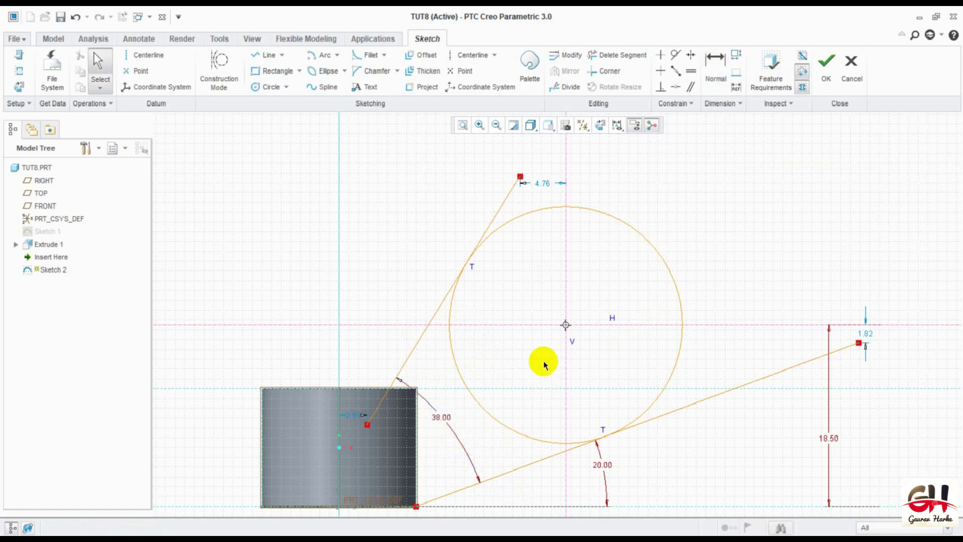
{"action": "scroll", "coordinate": [547, 361], "scroll_direction": "up", "scroll_amount": 2}
{"action": "scroll", "coordinate": [580, 337], "scroll_direction": "down", "scroll_amount": 2}
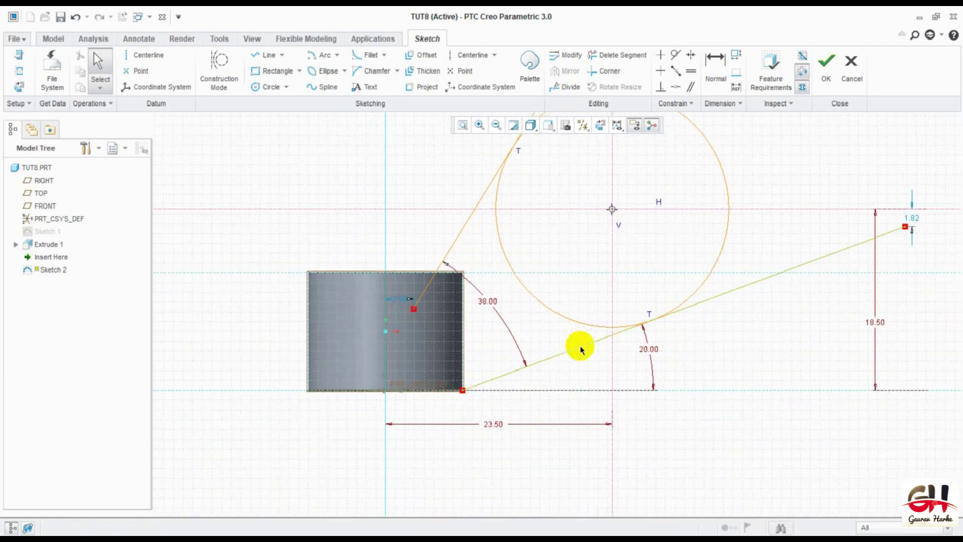
{"action": "scroll", "coordinate": [586, 401], "scroll_direction": "down", "scroll_amount": 2}
{"action": "scroll", "coordinate": [586, 401], "scroll_direction": "down", "scroll_amount": 1}
{"action": "middle_click_drag", "start_coordinate": [580, 334], "coordinate": [587, 374], "text": "shift"}
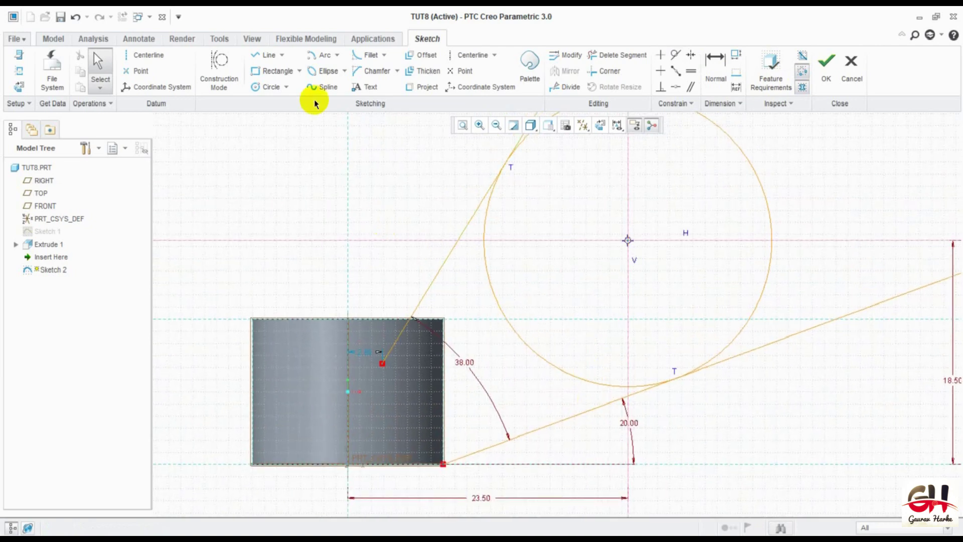
Step: Trace lines along the block's top edge and right edge
{"action": "left_click", "coordinate": [262, 56]}
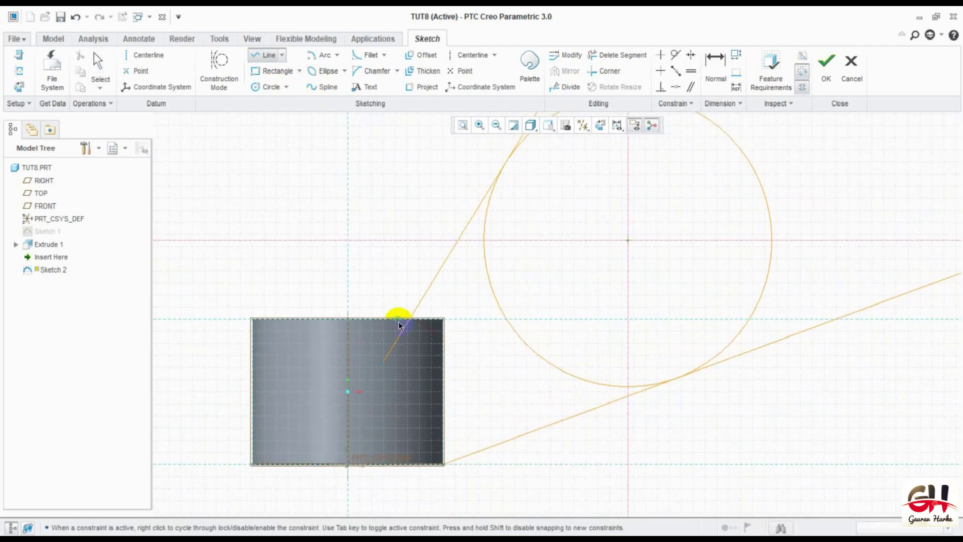
{"action": "left_click", "coordinate": [381, 319]}
{"action": "left_click", "coordinate": [444, 320]}
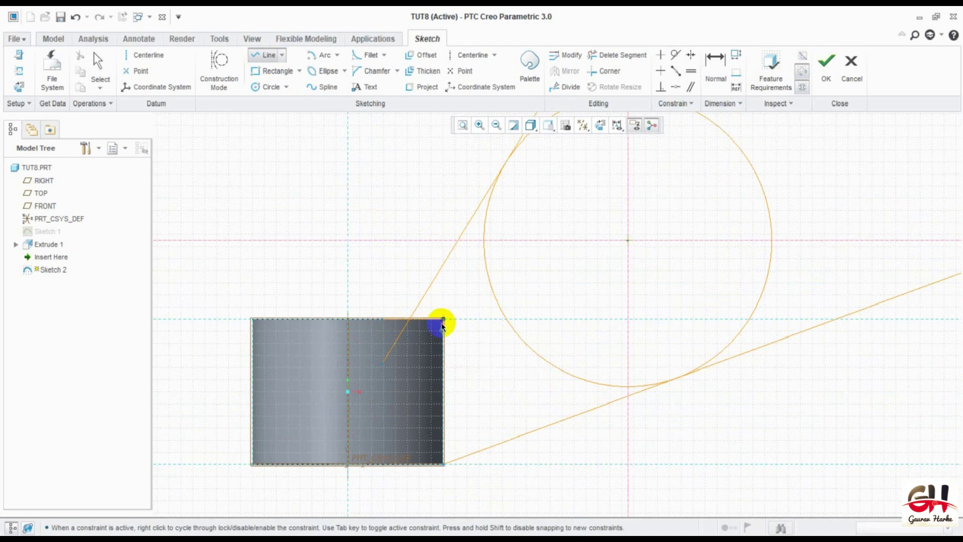
{"action": "left_click", "coordinate": [444, 464]}
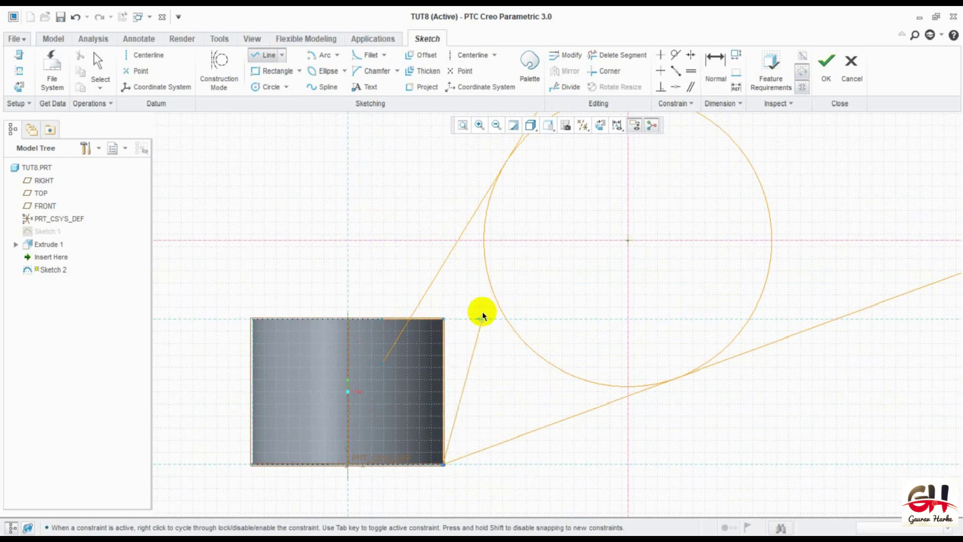
{"action": "middle_click", "coordinate": [633, 446]}
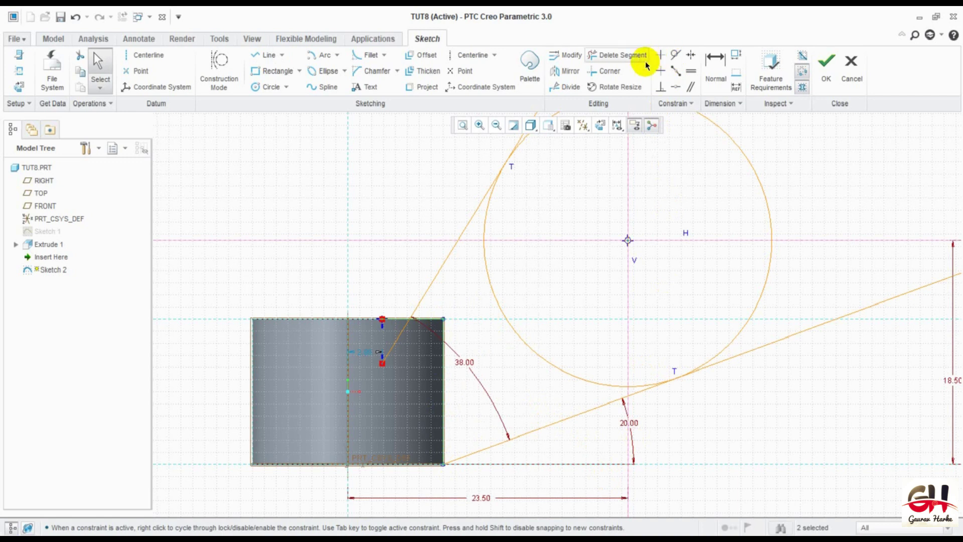
Step: Trim the excess line ends and circle arcs to leave a closed teardrop profile
{"action": "left_click", "coordinate": [616, 56]}
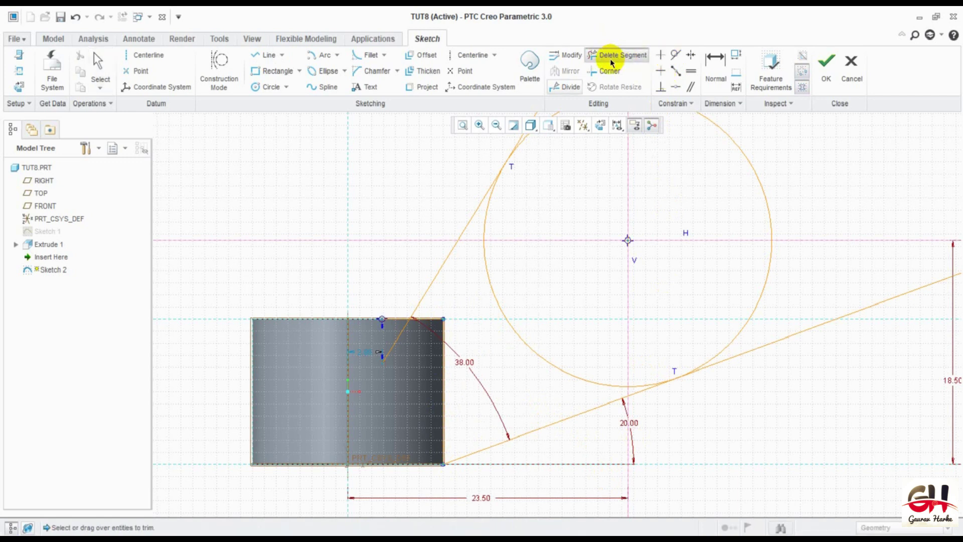
{"action": "left_click", "coordinate": [394, 341]}
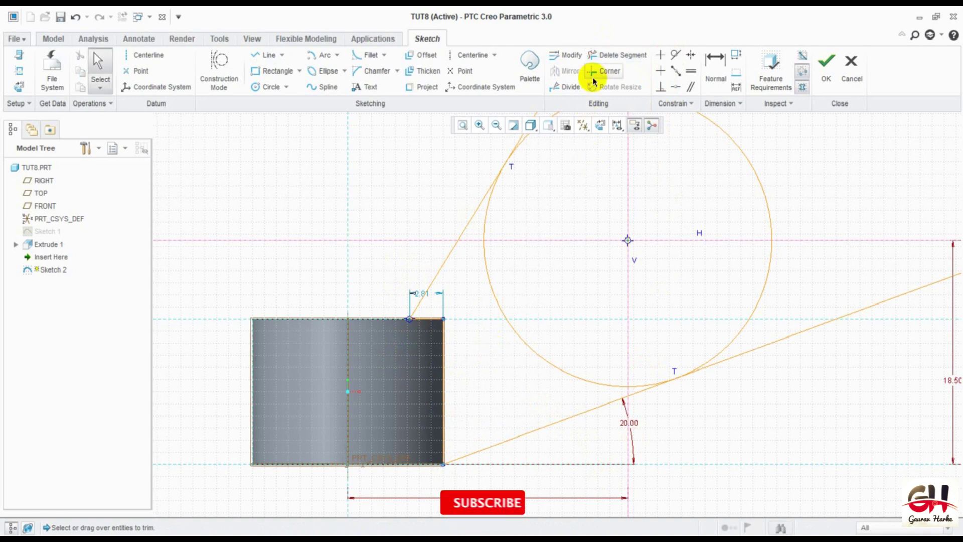
{"action": "left_click", "coordinate": [484, 225]}
{"action": "left_click", "coordinate": [496, 298]}
{"action": "left_click", "coordinate": [537, 355]}
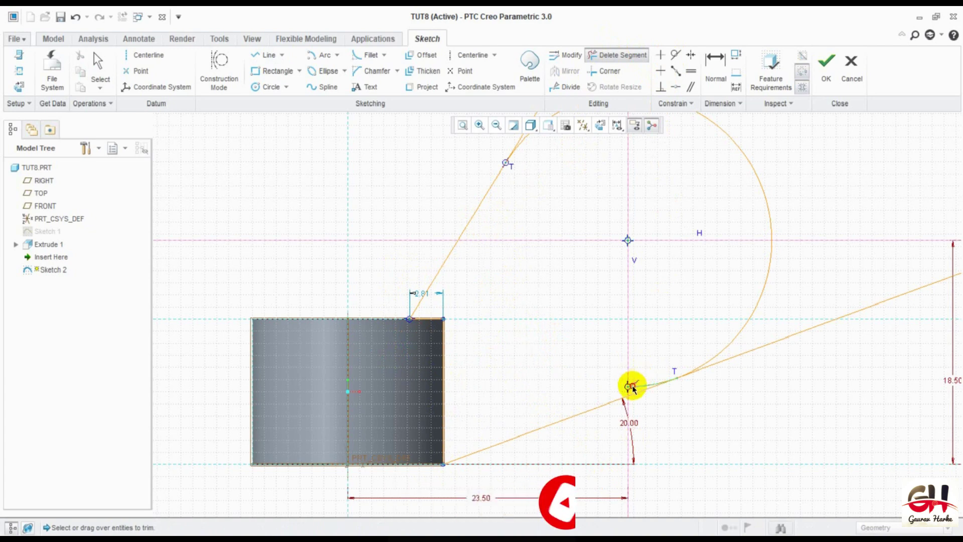
{"action": "left_click", "coordinate": [632, 385]}
{"action": "left_click_drag", "start_coordinate": [778, 338], "coordinate": [761, 387]}
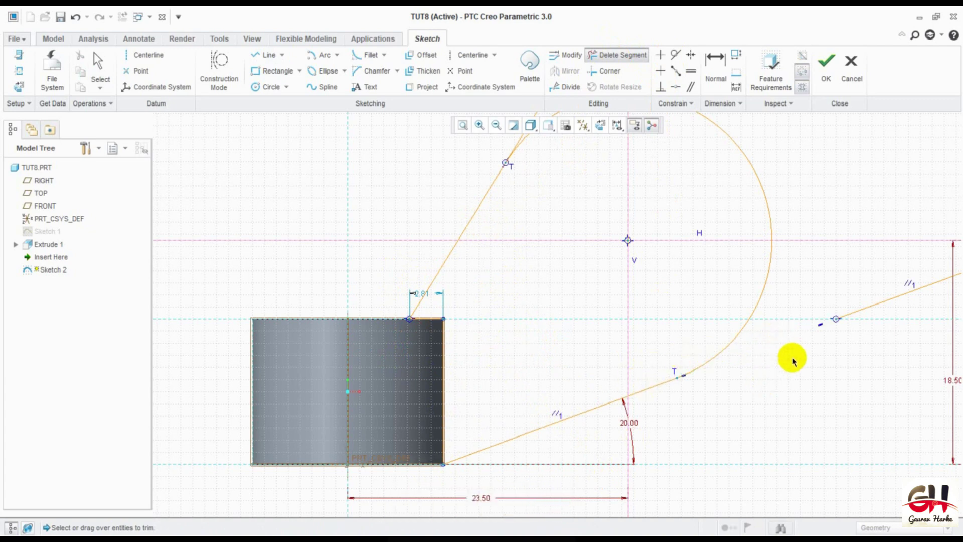
{"action": "middle_click_drag", "start_coordinate": [763, 362], "coordinate": [572, 494], "text": "shift"}
{"action": "left_click_drag", "start_coordinate": [701, 393], "coordinate": [776, 414]}
{"action": "left_click_drag", "start_coordinate": [383, 209], "coordinate": [301, 204]}
{"action": "middle_click", "coordinate": [669, 265]}
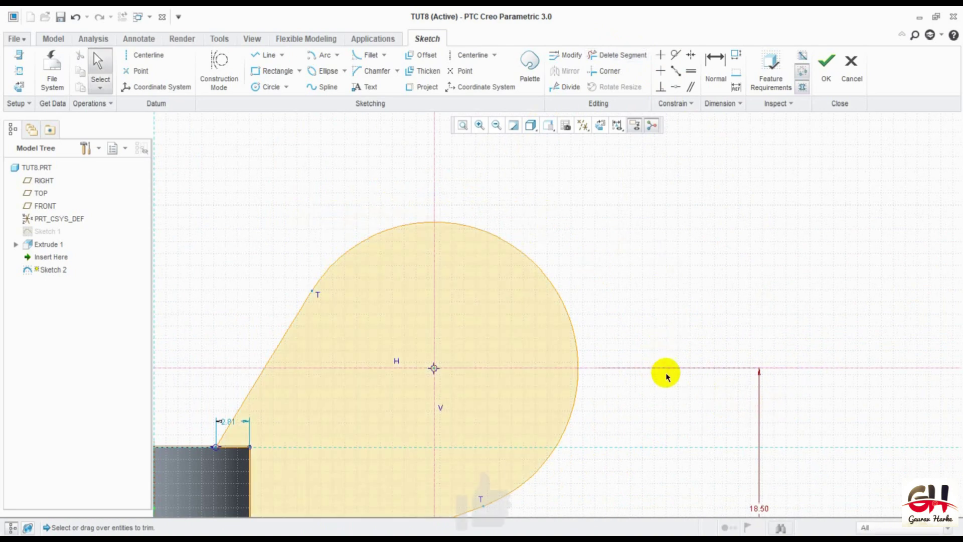
Step: Draw a 10.00-diameter circle centred on the arc centre of the wing's rounded end
{"action": "scroll", "coordinate": [802, 251], "scroll_direction": "down", "scroll_amount": 3}
{"action": "scroll", "coordinate": [802, 251], "scroll_direction": "up", "scroll_amount": 3}
{"action": "middle_click_drag", "start_coordinate": [729, 321], "coordinate": [856, 208], "text": "shift"}
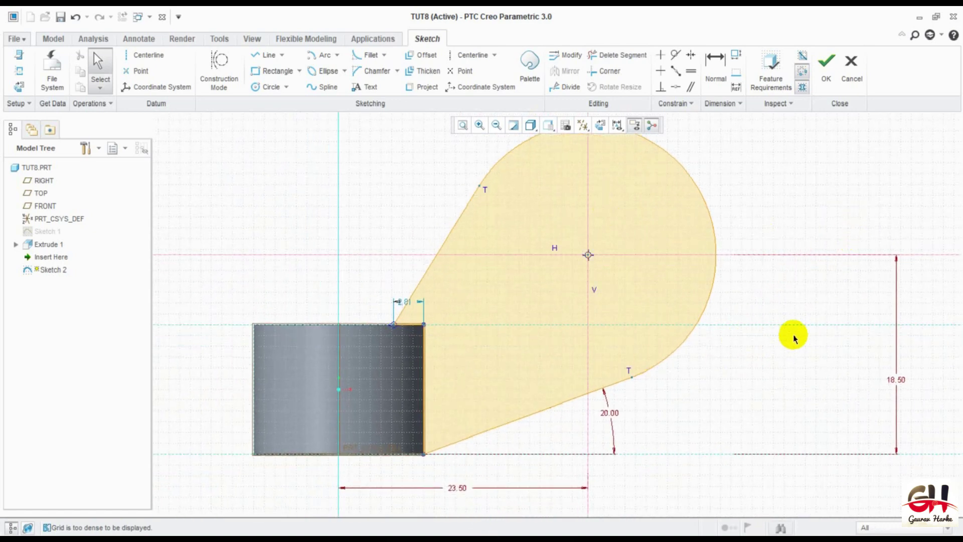
{"action": "middle_click_drag", "start_coordinate": [792, 333], "coordinate": [768, 353], "text": "shift"}
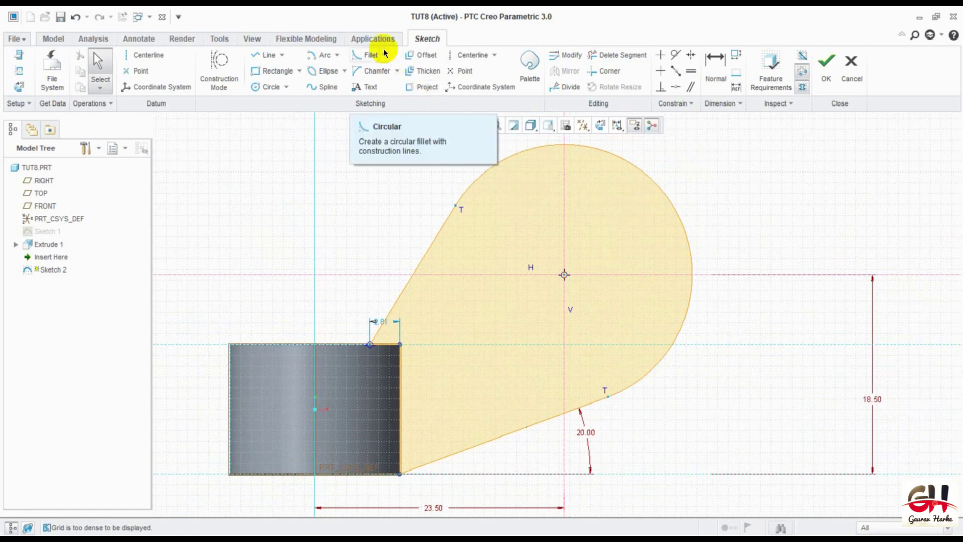
{"action": "left_click", "coordinate": [264, 86]}
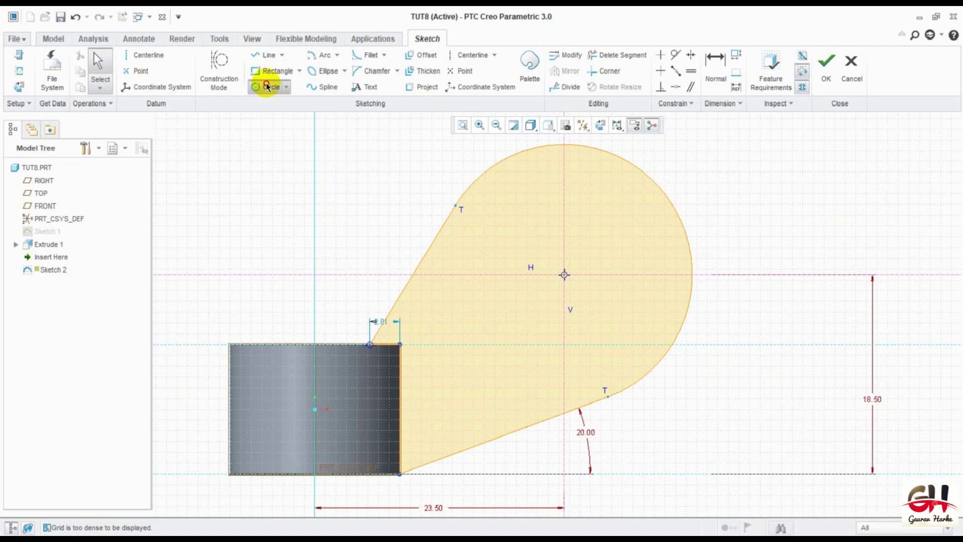
{"action": "left_click", "coordinate": [564, 274]}
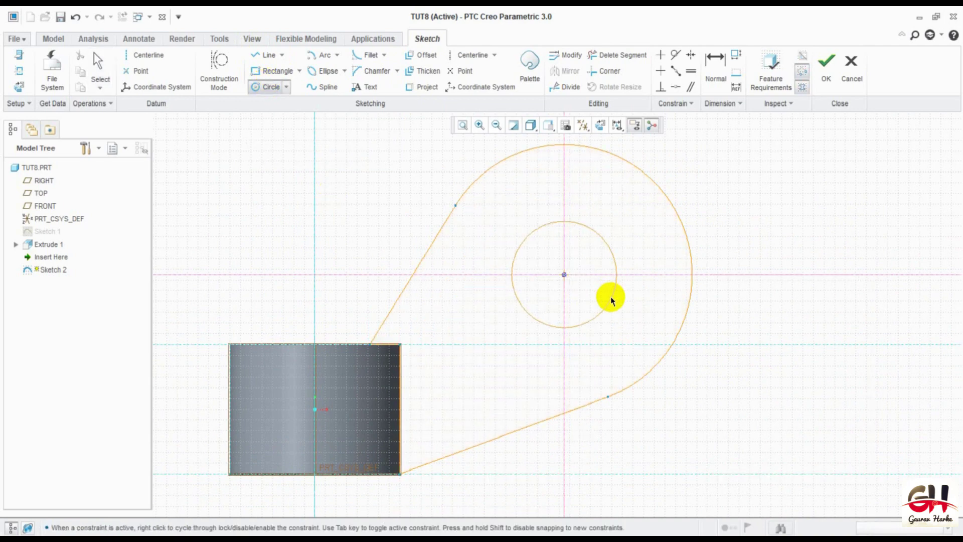
{"action": "left_click", "coordinate": [611, 299]}
{"action": "middle_click", "coordinate": [743, 192]}
{"action": "left_click", "coordinate": [499, 224]}
{"action": "key", "text": "Return"}
{"action": "left_click", "coordinate": [751, 216]}
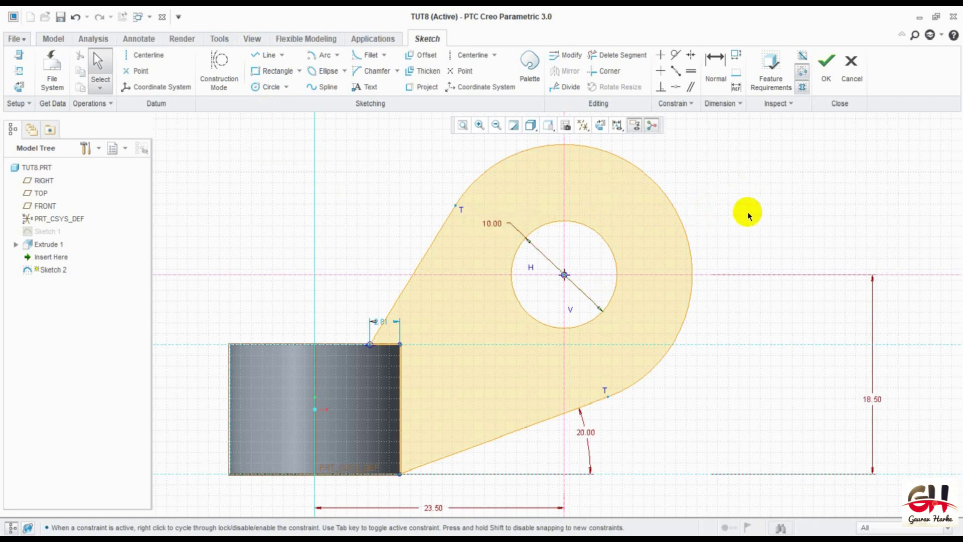
{"action": "left_click", "coordinate": [269, 87]}
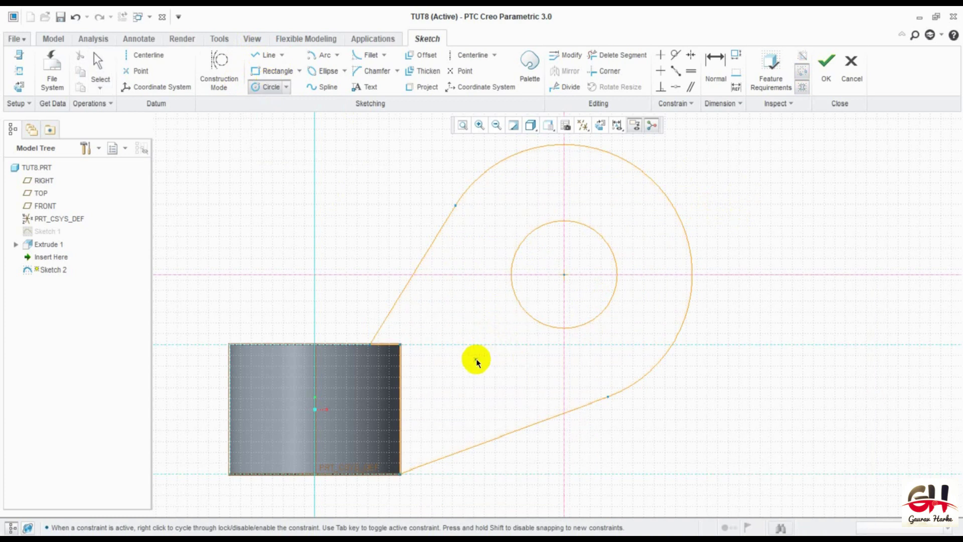
Step: Draw a 4.00-diameter circle between the large hole and the hub
{"action": "left_click", "coordinate": [498, 334]}
{"action": "left_click", "coordinate": [503, 360]}
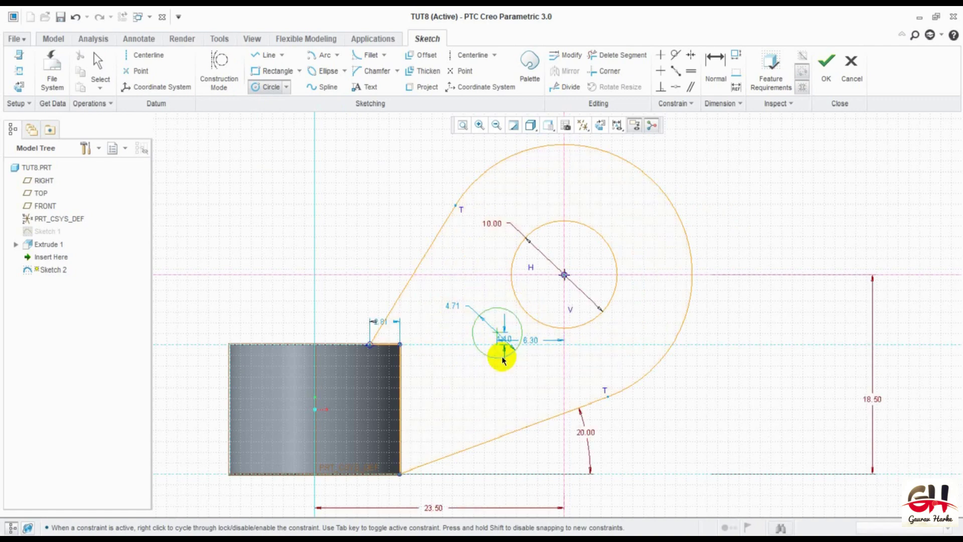
{"action": "middle_click", "coordinate": [490, 393]}
{"action": "mouse_move", "coordinate": [455, 306]}
{"action": "left_mouse_down"}
{"action": "mouse_move", "coordinate": [449, 289]}
{"action": "mouse_move", "coordinate": [549, 301]}
{"action": "left_mouse_up"}
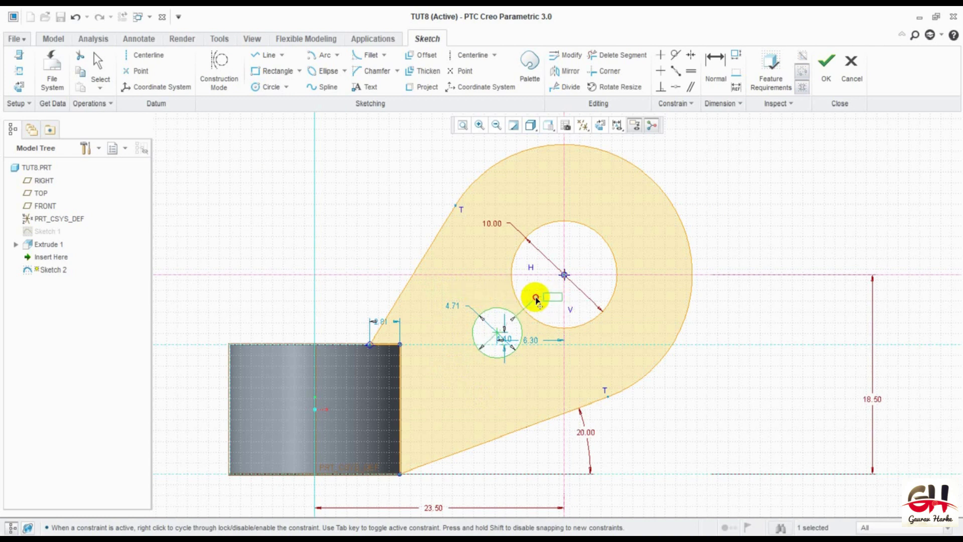
{"action": "middle_click", "coordinate": [549, 299]}
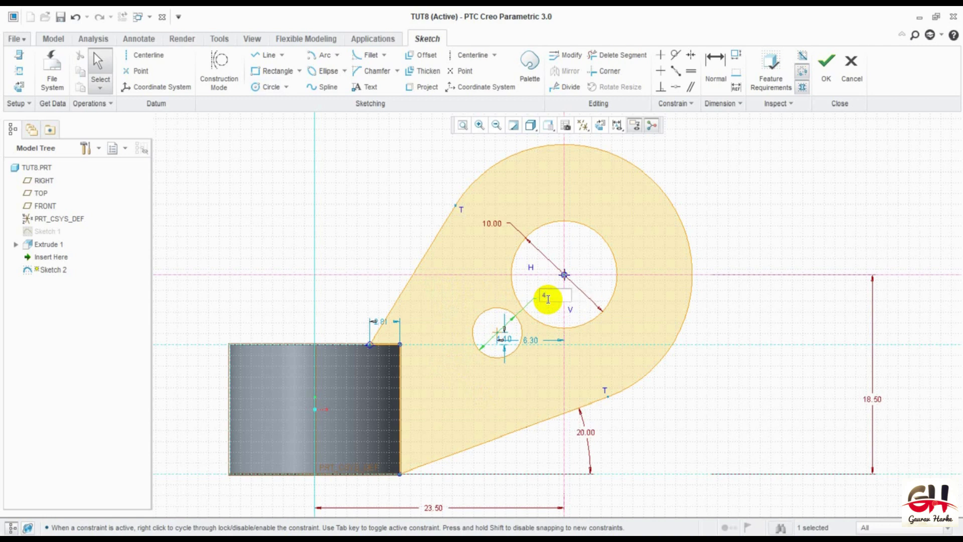
{"action": "key", "text": "Return"}
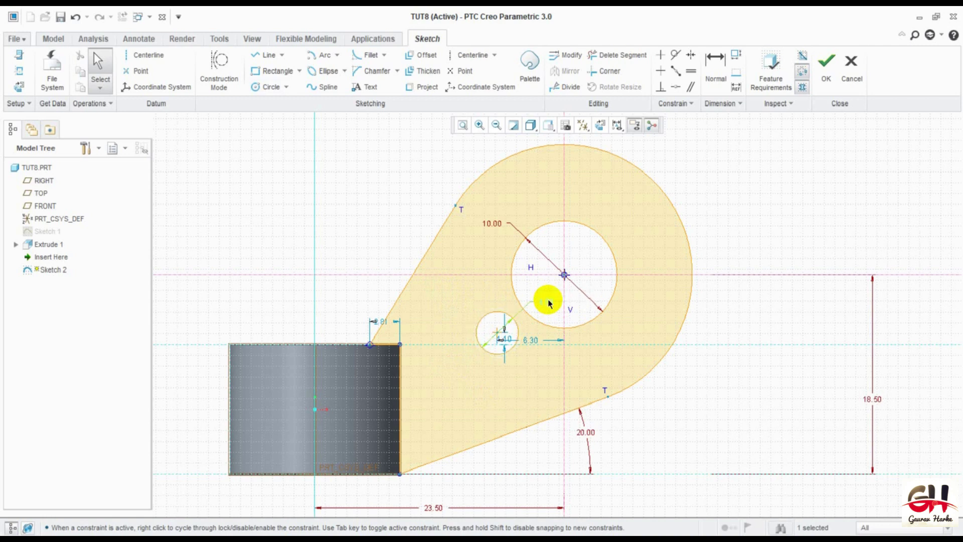
Step: Dimension the small circle 17.00 from the vertical axis
{"action": "left_click", "coordinate": [715, 62]}
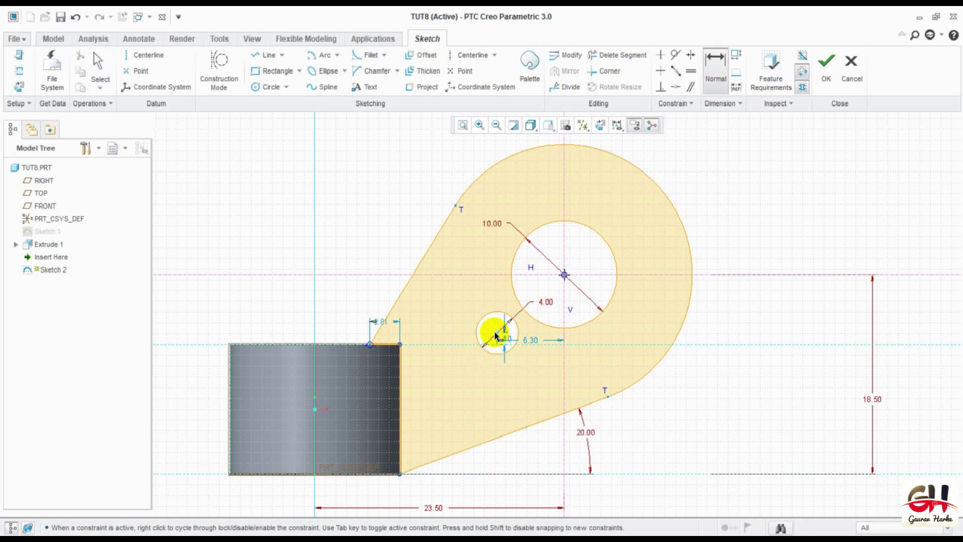
{"action": "left_click", "coordinate": [319, 438]}
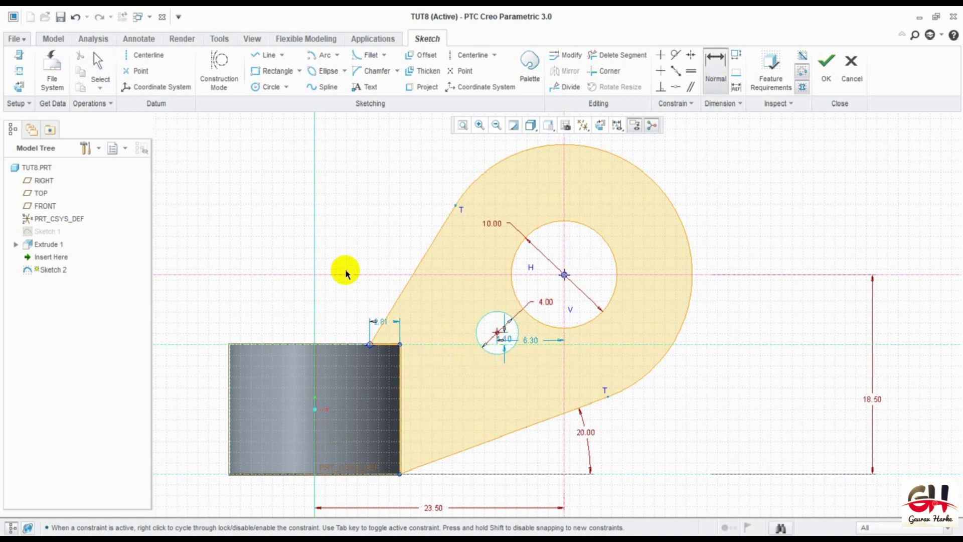
{"action": "middle_click", "coordinate": [370, 237]}
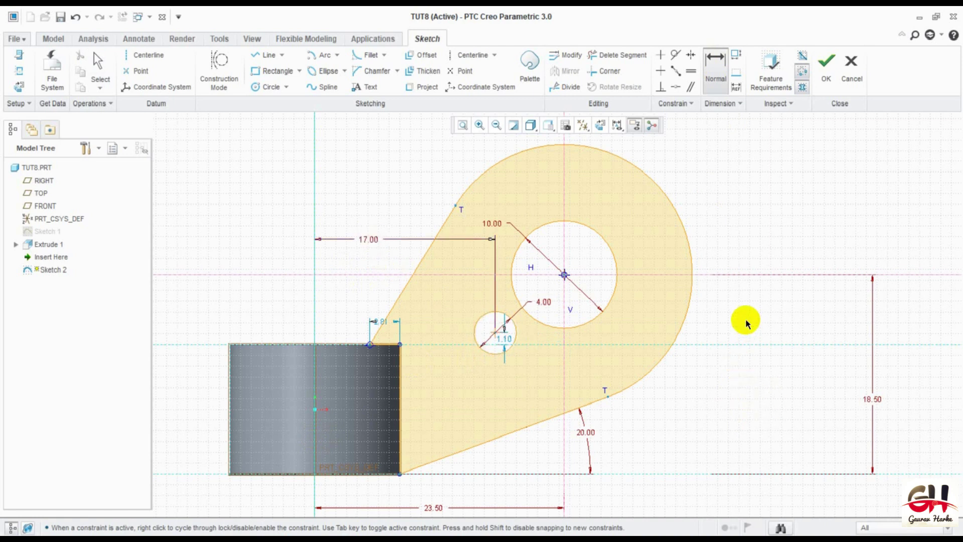
{"action": "left_click", "coordinate": [455, 57]}
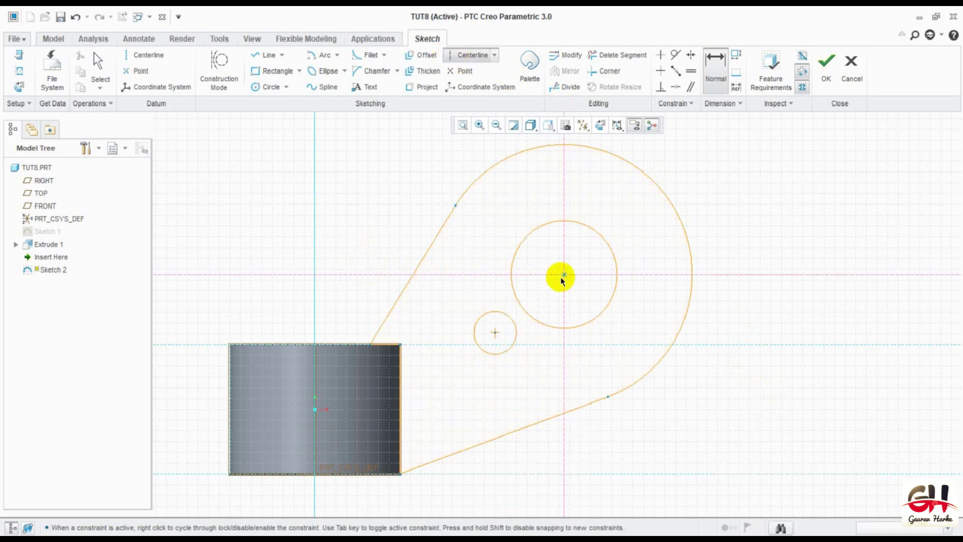
Step: Run a centerline from the large hole's centre through the small circle, angled at 40°
{"action": "left_click", "coordinate": [564, 275]}
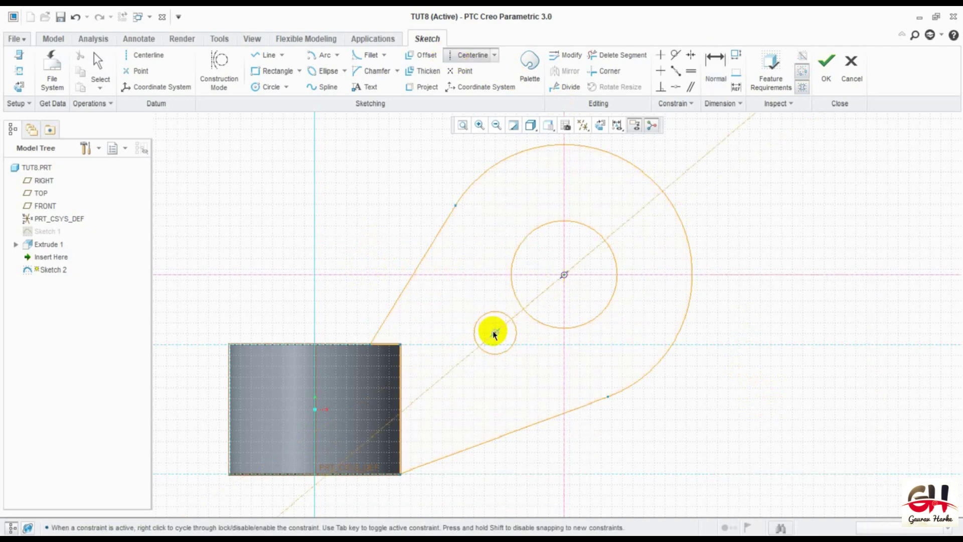
{"action": "left_click", "coordinate": [494, 332]}
{"action": "middle_click", "coordinate": [710, 296]}
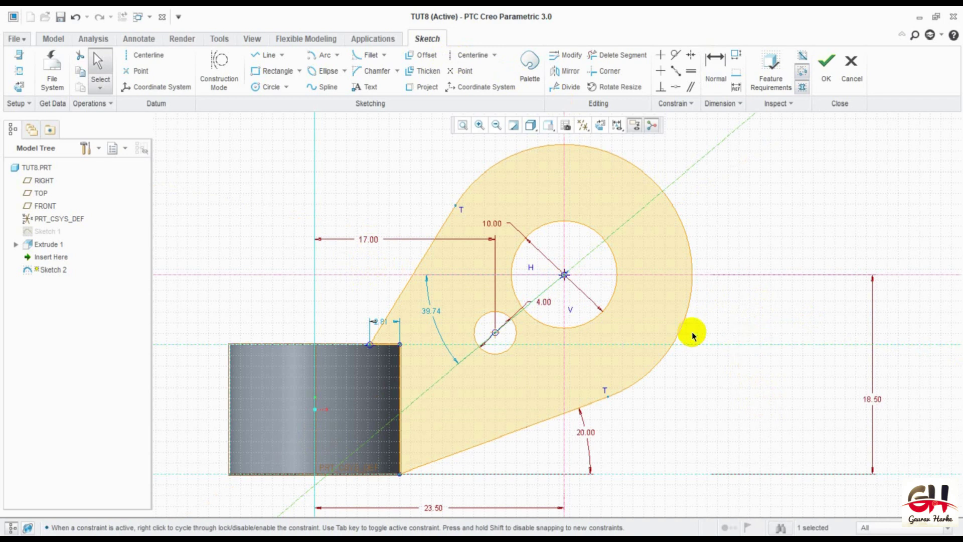
{"action": "double_click", "coordinate": [430, 310]}
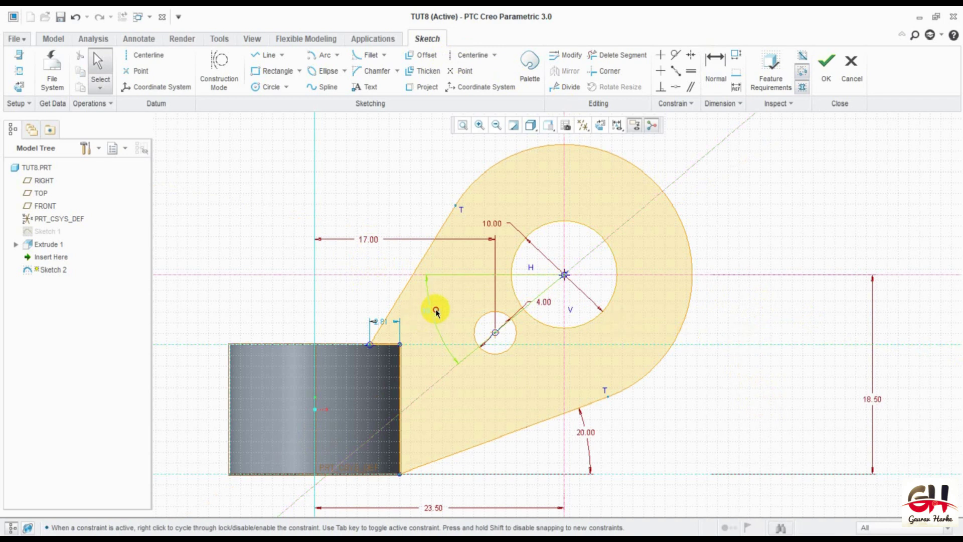
{"action": "type", "text": "45"}
{"action": "key", "text": "Return"}
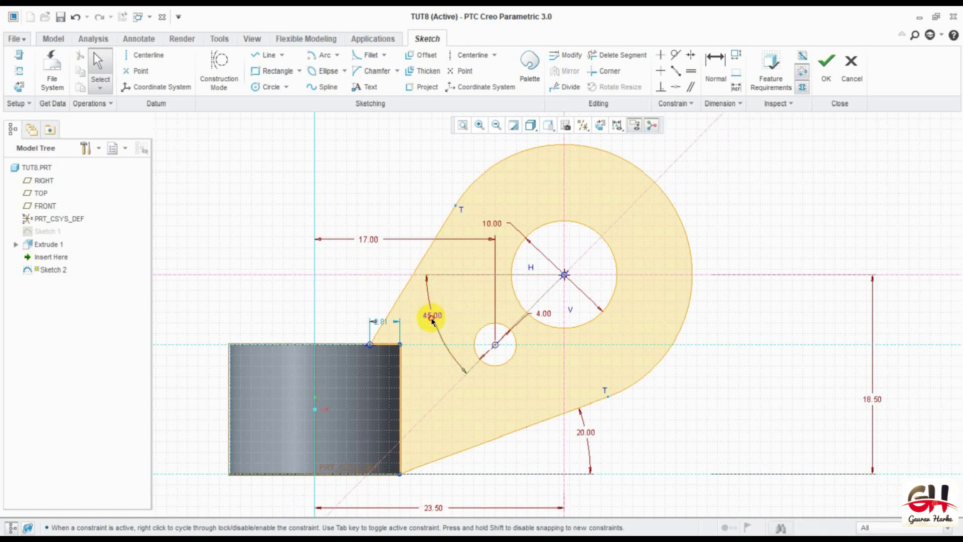
{"action": "double_click", "coordinate": [440, 316]}
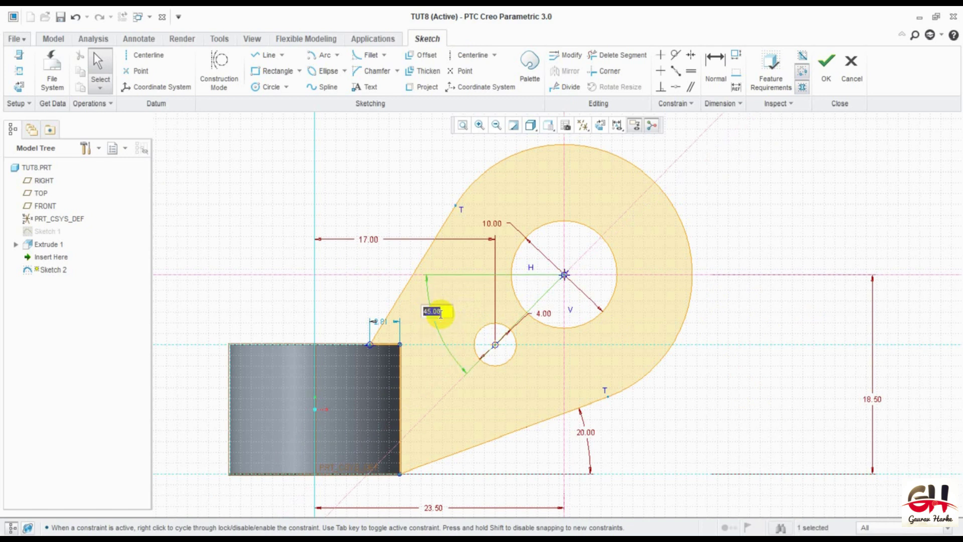
{"action": "type", "text": "40"}
{"action": "key", "text": "Return"}
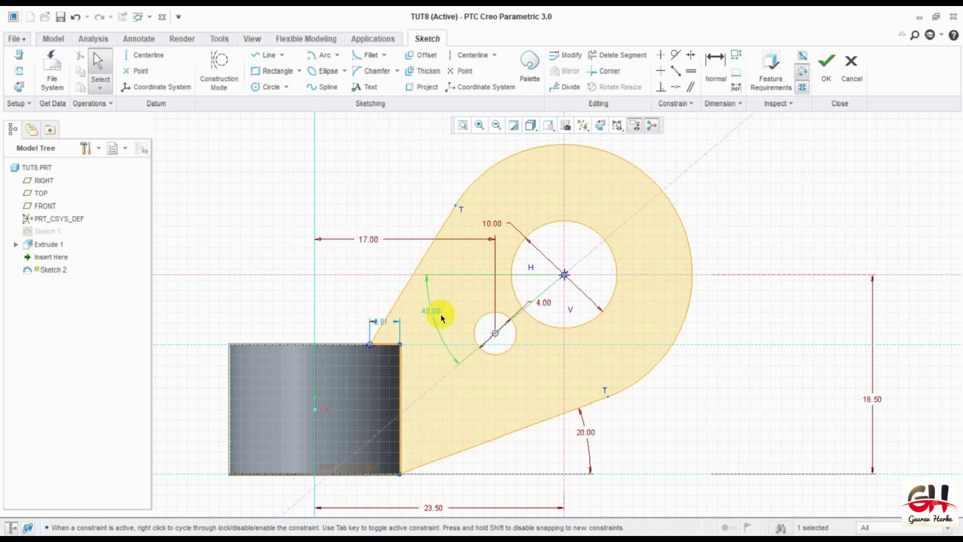
{"action": "left_click", "coordinate": [852, 71]}
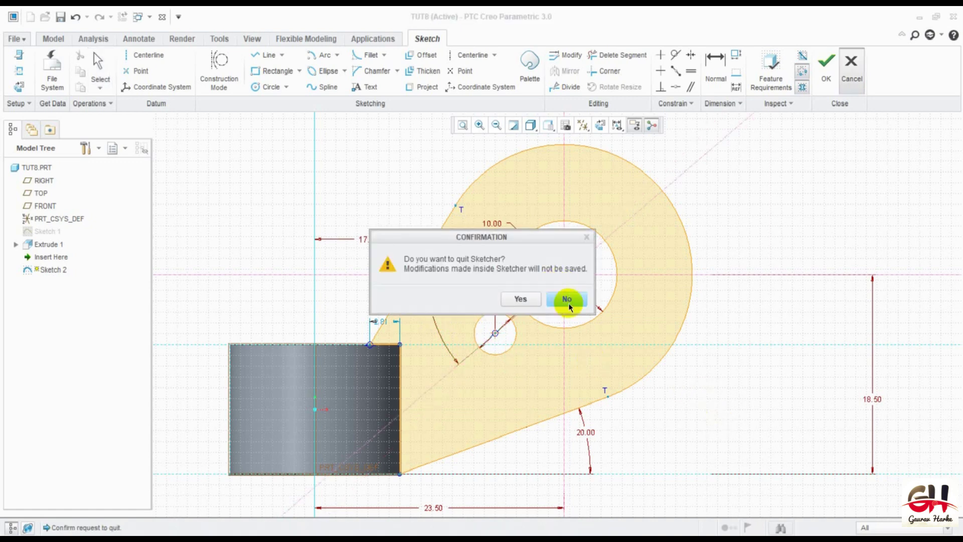
Step: Decline quitting Sketcher so Sketch 2 stays open with its dimensions
{"action": "left_click", "coordinate": [566, 299]}
{"action": "middle_click_drag", "start_coordinate": [724, 387], "coordinate": [725, 429], "text": "ctrl"}
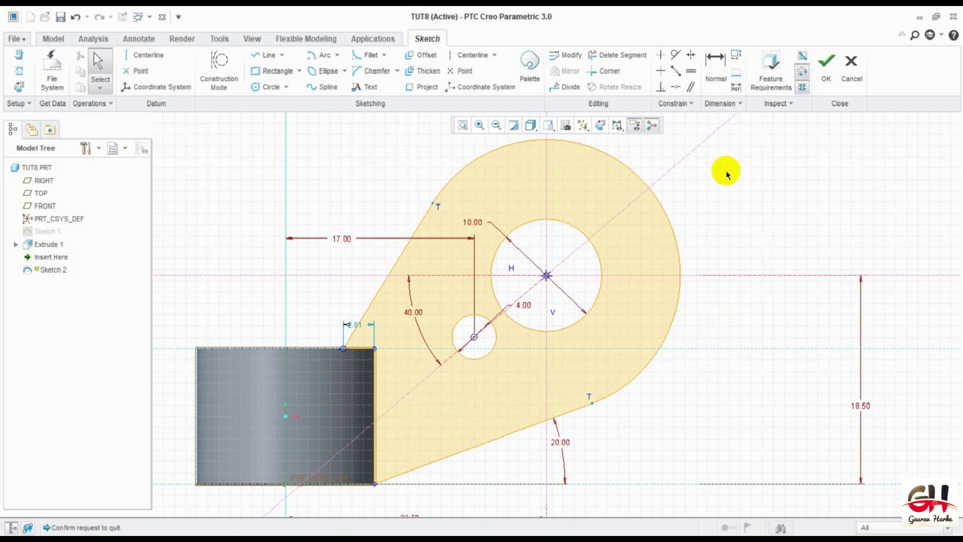
{"action": "left_click", "coordinate": [266, 56]}
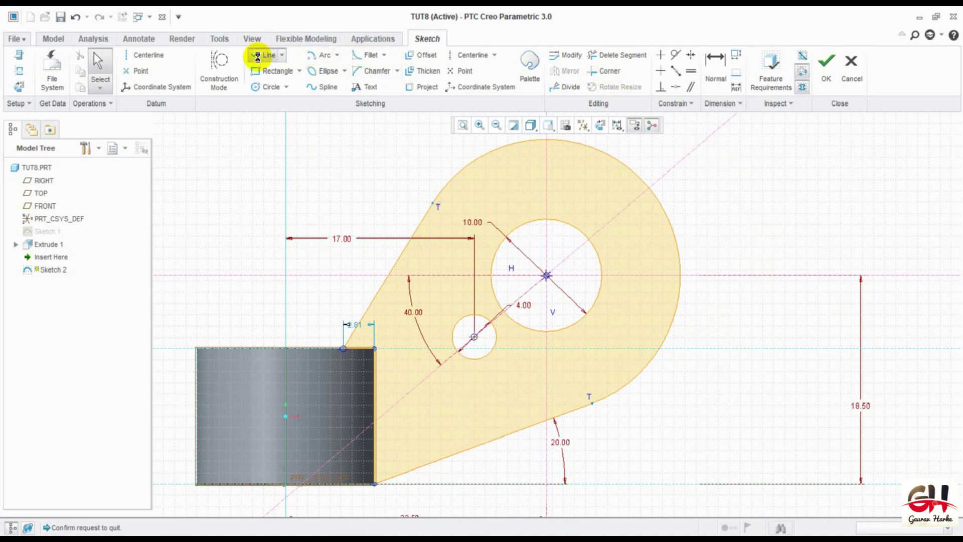
Step: Draw two slanted lines, one above and one below the small circle
{"action": "left_click", "coordinate": [516, 188]}
{"action": "left_click", "coordinate": [425, 340]}
{"action": "middle_click", "coordinate": [426, 340]}
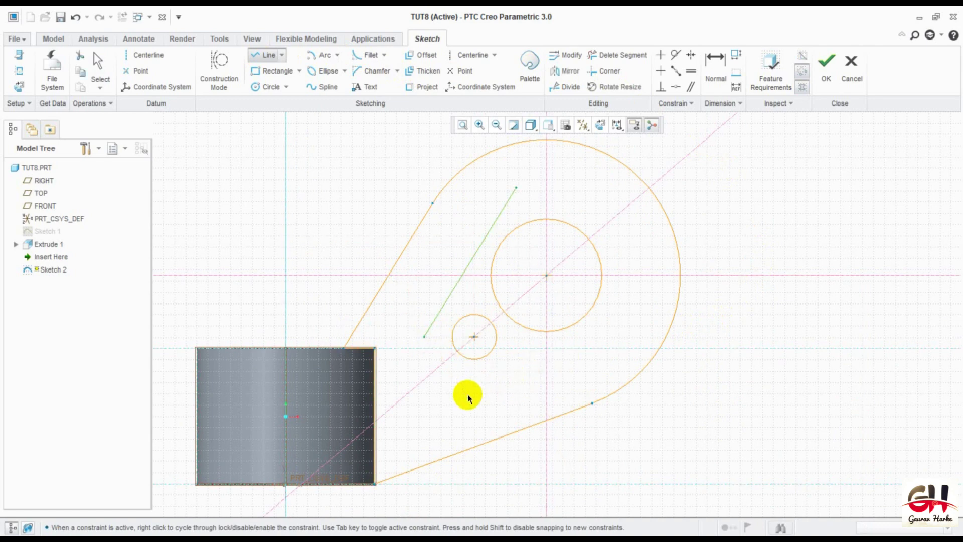
{"action": "left_click", "coordinate": [480, 390]}
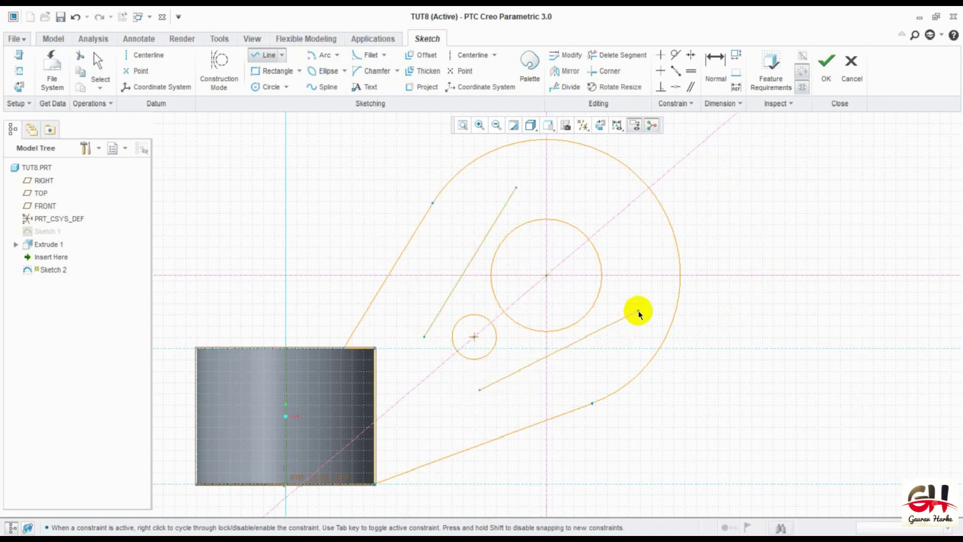
{"action": "left_click", "coordinate": [641, 310]}
{"action": "middle_click", "coordinate": [641, 310]}
{"action": "middle_click", "coordinate": [728, 212]}
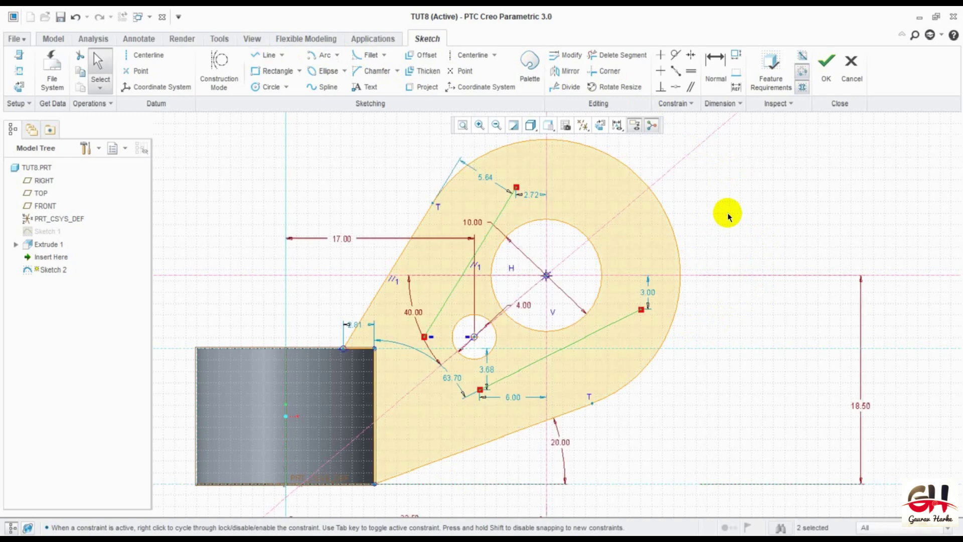
Step: Make the lower line tangent to the 4.00 circle and the upper line tangent to the large circle
{"action": "left_click", "coordinate": [676, 55]}
{"action": "left_click", "coordinate": [609, 326]}
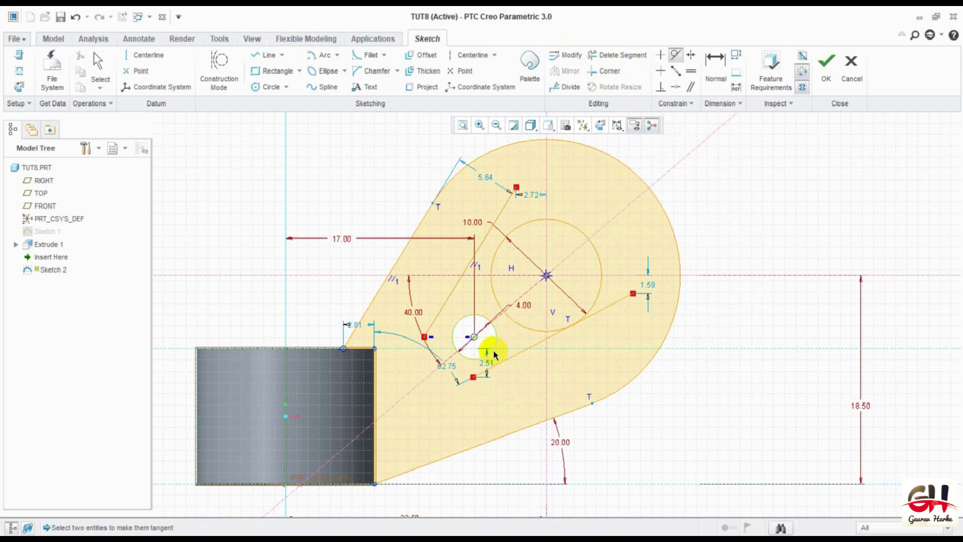
{"action": "left_click", "coordinate": [497, 364]}
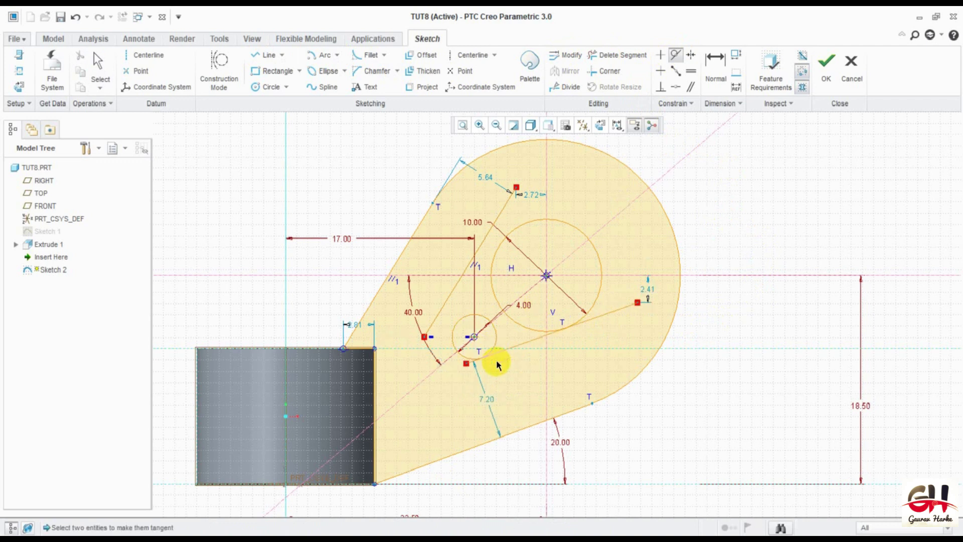
{"action": "left_click", "coordinate": [448, 308]}
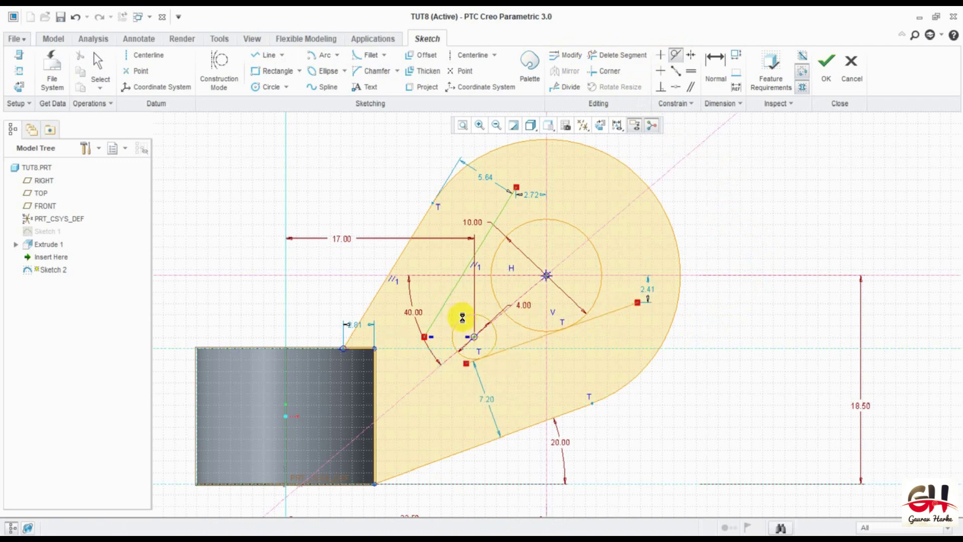
{"action": "left_click", "coordinate": [532, 225]}
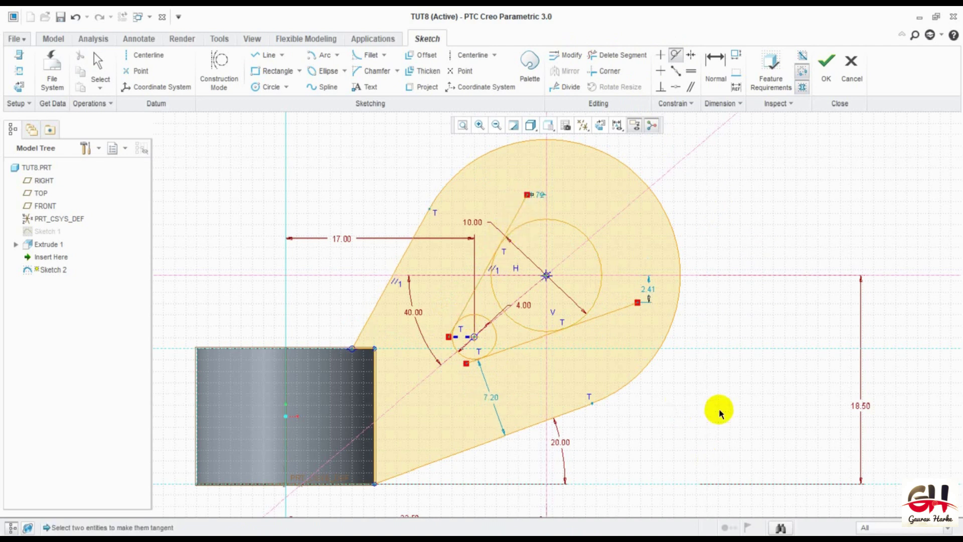
{"action": "left_click", "coordinate": [617, 55]}
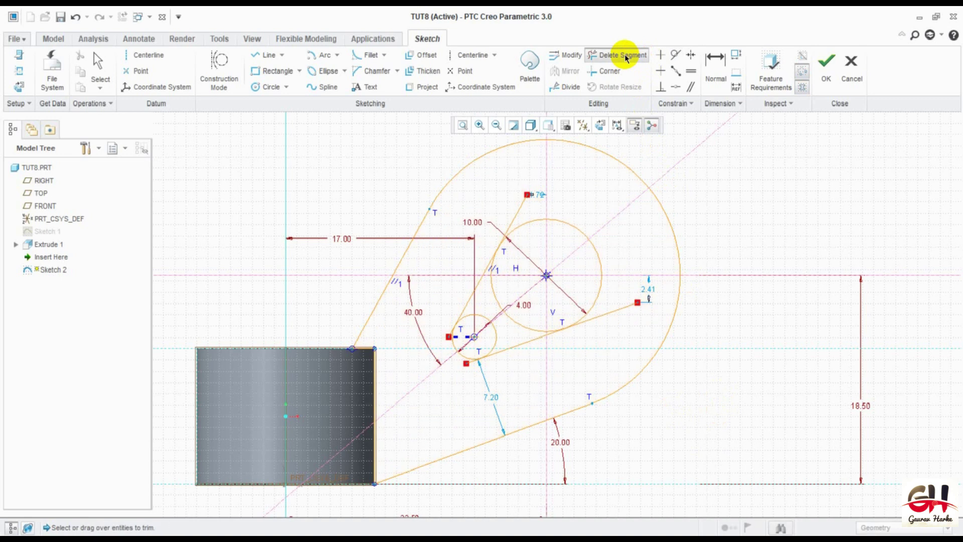
Step: Trim excess tangent-line ends and arc pieces around the small circle
{"action": "left_click_drag", "start_coordinate": [508, 207], "coordinate": [527, 208]}
{"action": "mouse_move", "coordinate": [501, 284]}
{"action": "left_mouse_down"}
{"action": "mouse_move", "coordinate": [498, 298]}
{"action": "mouse_move", "coordinate": [523, 320]}
{"action": "left_mouse_up"}
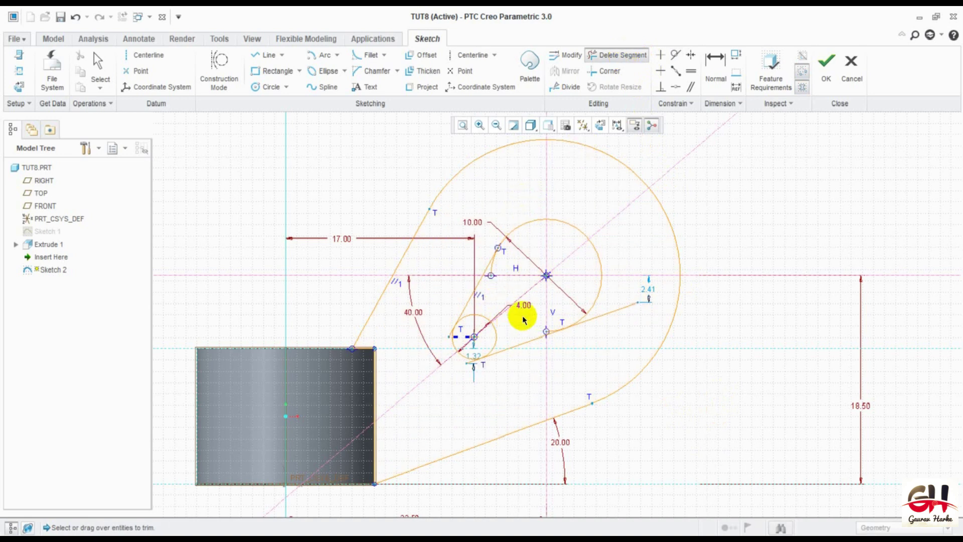
{"action": "left_click_drag", "start_coordinate": [613, 297], "coordinate": [610, 323]}
{"action": "left_click", "coordinate": [477, 319]}
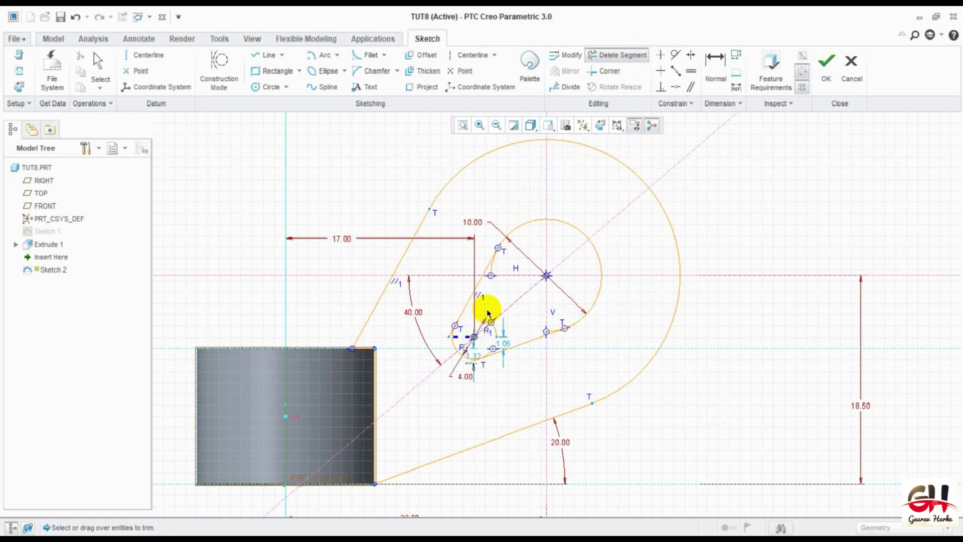
{"action": "left_click", "coordinate": [489, 271]}
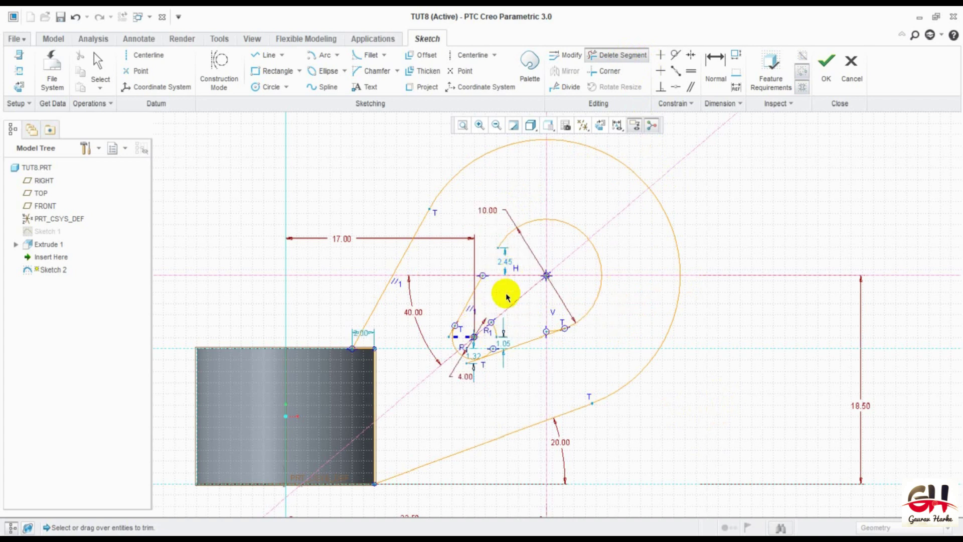
{"action": "middle_click", "coordinate": [507, 297]}
{"action": "scroll", "coordinate": [528, 301], "scroll_direction": "up", "scroll_amount": 2}
{"action": "scroll", "coordinate": [526, 361], "scroll_direction": "up", "scroll_amount": 2}
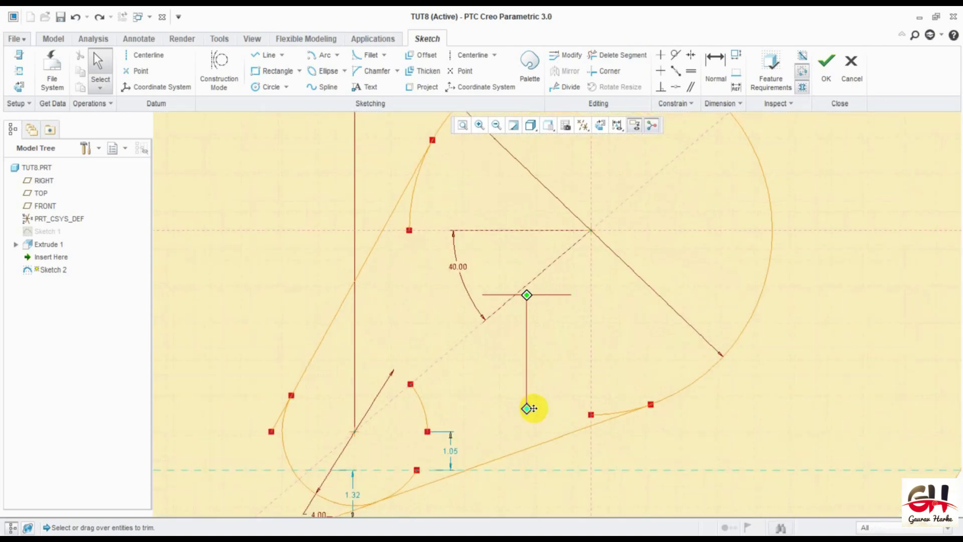
{"action": "scroll", "coordinate": [527, 401], "scroll_direction": "down", "scroll_amount": 1}
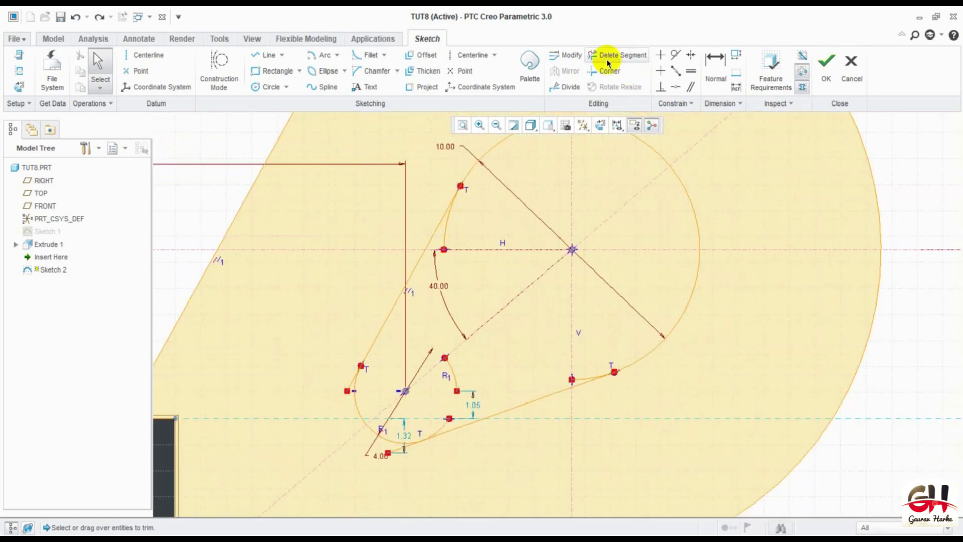
Step: Delete leftover short segments, the R1 arc and pieces near the 4.00 dimension
{"action": "left_click", "coordinate": [617, 55]}
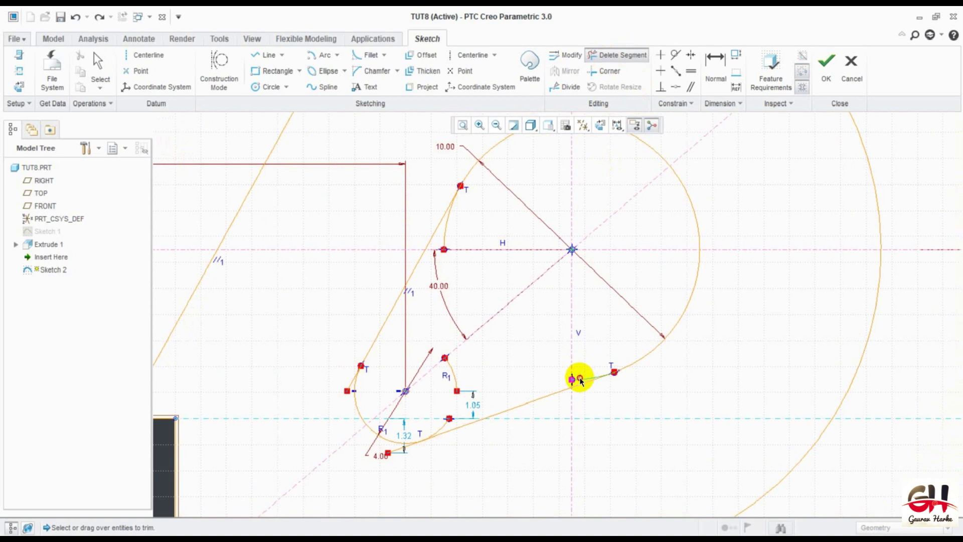
{"action": "left_click", "coordinate": [580, 380]}
{"action": "left_click", "coordinate": [448, 381]}
{"action": "left_click", "coordinate": [350, 395]}
{"action": "left_click", "coordinate": [384, 449]}
{"action": "left_click", "coordinate": [437, 419]}
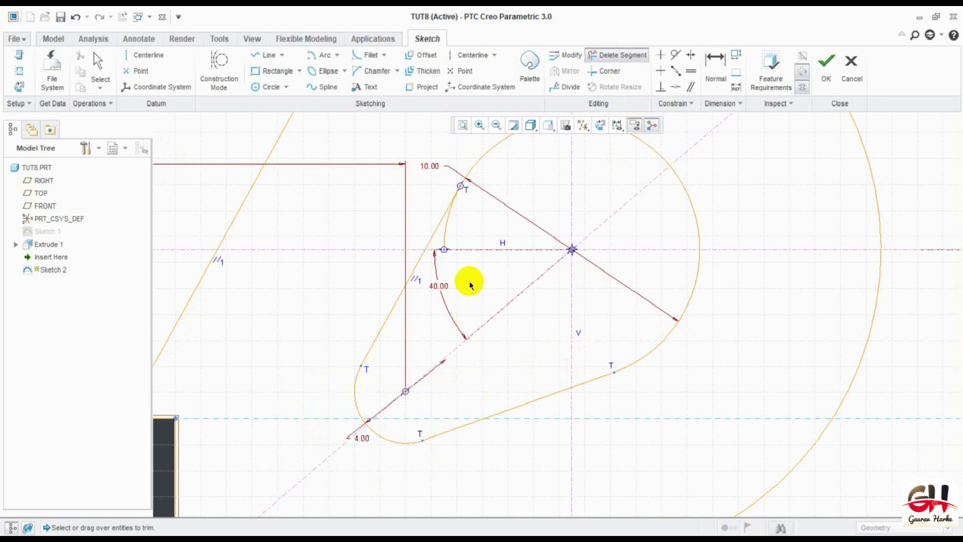
{"action": "left_click", "coordinate": [444, 237]}
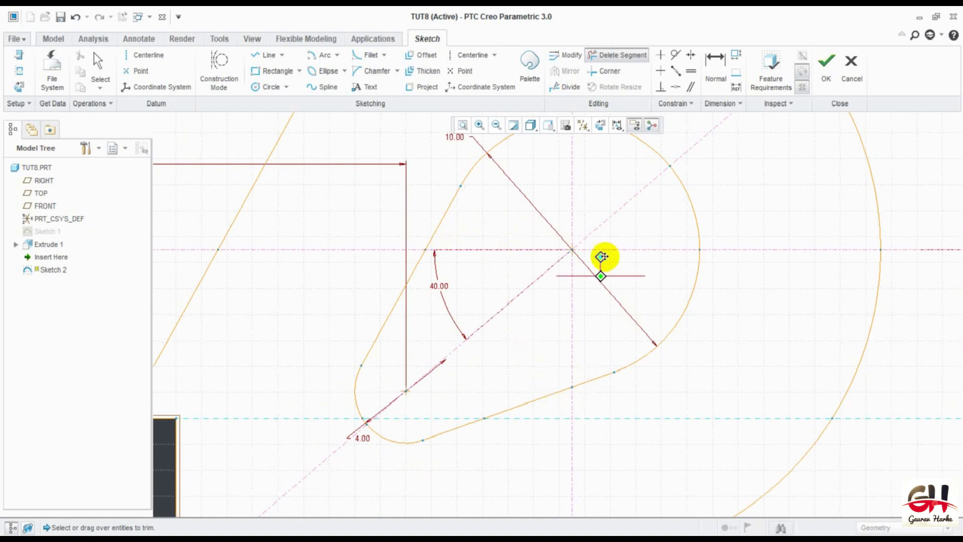
Step: Trim the last leftover segment to close the teardrop profile and accept the sketch
{"action": "scroll", "coordinate": [597, 337], "scroll_direction": "down", "scroll_amount": 3}
{"action": "scroll", "coordinate": [619, 282], "scroll_direction": "down", "scroll_amount": 2}
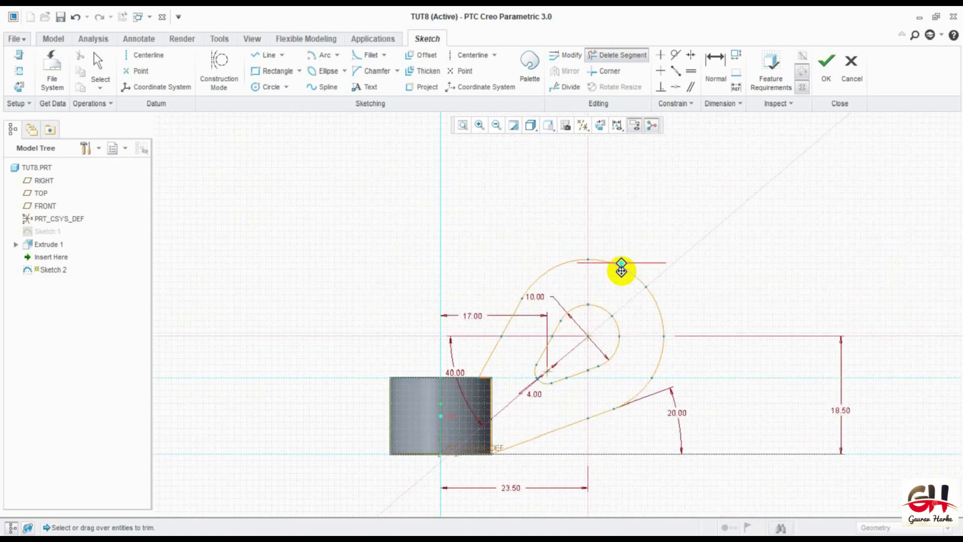
{"action": "left_click", "coordinate": [621, 271]}
{"action": "middle_click", "coordinate": [697, 249]}
{"action": "scroll", "coordinate": [743, 396], "scroll_direction": "down", "scroll_amount": 2}
{"action": "scroll", "coordinate": [722, 368], "scroll_direction": "up", "scroll_amount": 2}
{"action": "middle_click_drag", "start_coordinate": [724, 389], "coordinate": [707, 282]}
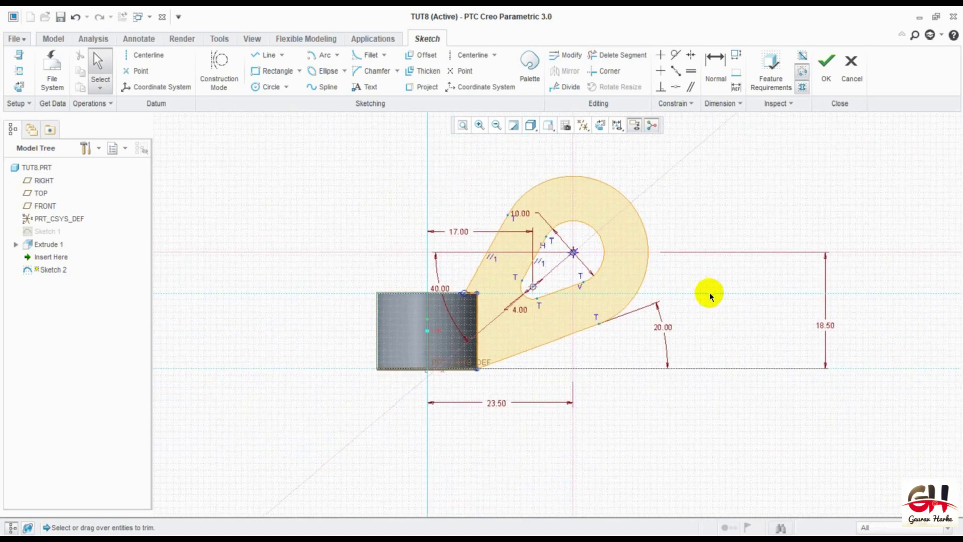
{"action": "left_click", "coordinate": [828, 70]}
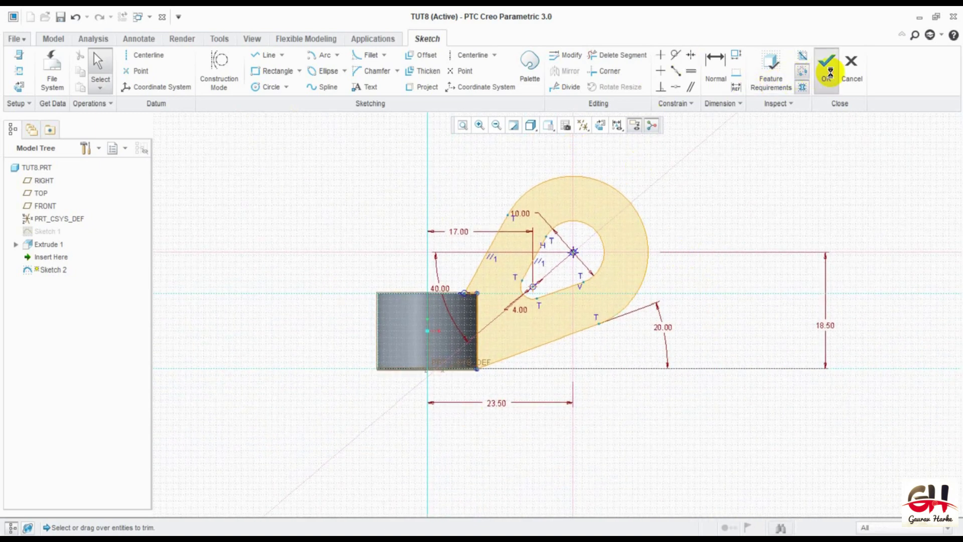
Step: Return the model to its default orientation
{"action": "mouse_move", "coordinate": [614, 359]}
{"action": "middle_mouse_down"}
{"action": "mouse_move", "coordinate": [561, 415]}
{"action": "mouse_move", "coordinate": [531, 397]}
{"action": "middle_mouse_up"}
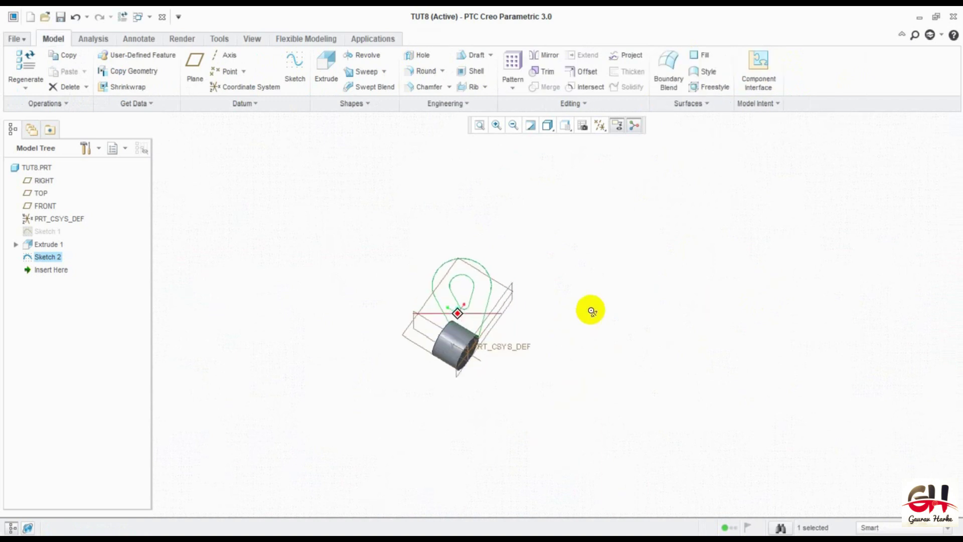
{"action": "left_click", "coordinate": [567, 126]}
{"action": "left_click", "coordinate": [582, 151]}
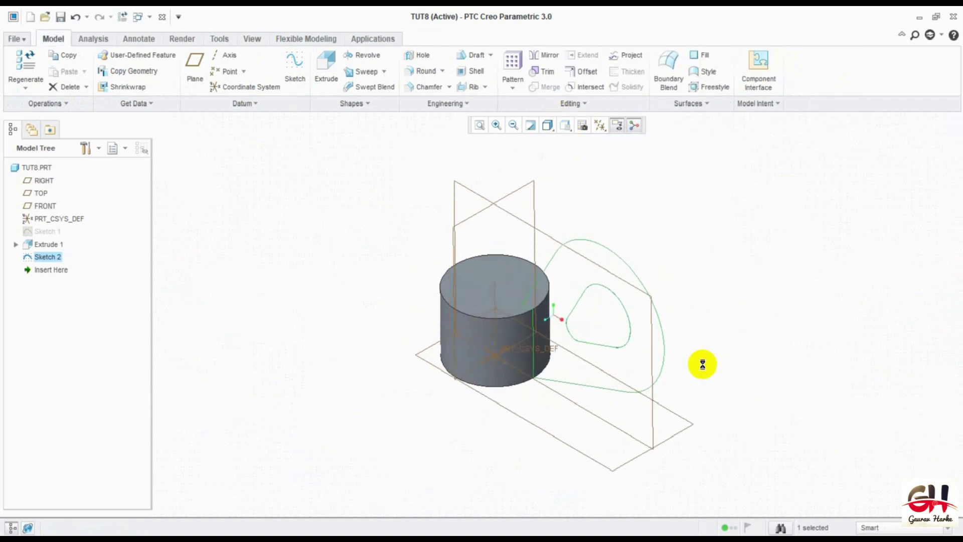
Step: Extrude Sketch 2 symmetrically with a 4.00 depth
{"action": "left_click", "coordinate": [325, 65]}
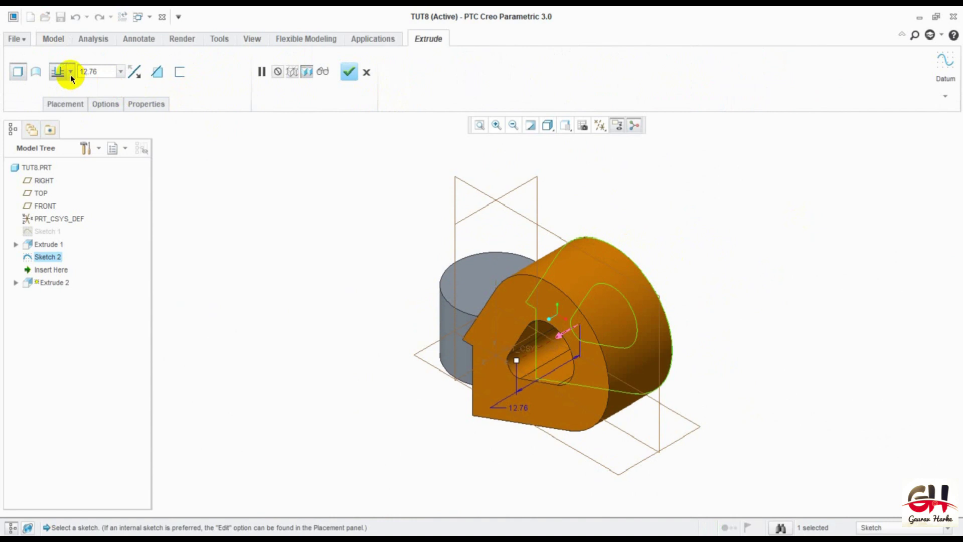
{"action": "left_click", "coordinate": [70, 74]}
{"action": "left_click", "coordinate": [59, 107]}
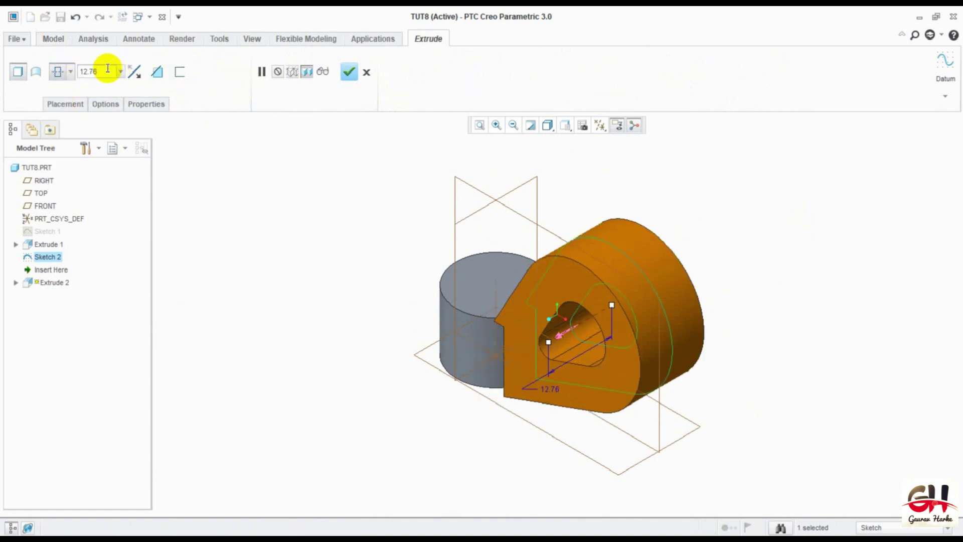
{"action": "key", "text": "BackSpace"}
{"action": "key", "text": "BackSpace"}
{"action": "key", "text": "BackSpace"}
{"action": "key", "text": "Return"}
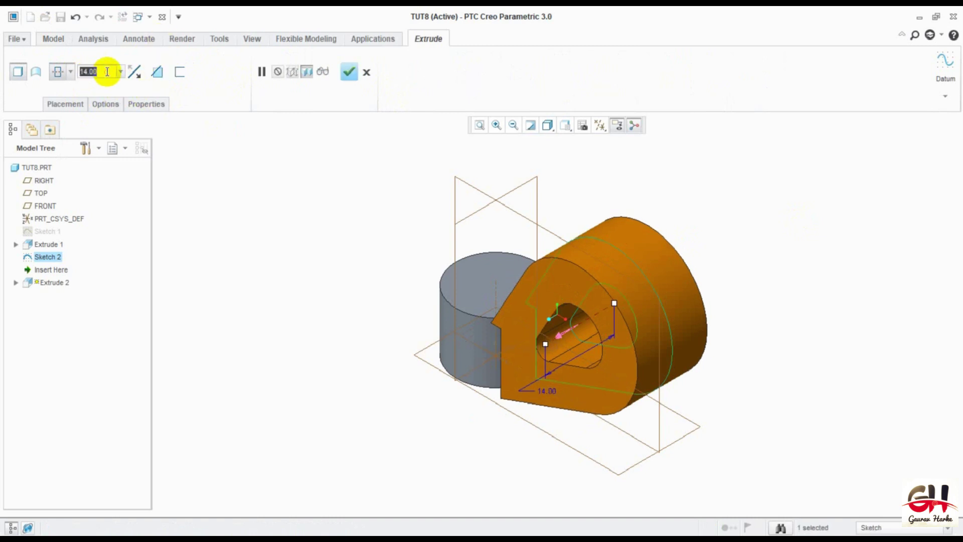
{"action": "key", "text": "Return"}
{"action": "mouse_move", "coordinate": [471, 203]}
{"action": "middle_mouse_down"}
{"action": "mouse_move", "coordinate": [399, 363]}
{"action": "mouse_move", "coordinate": [398, 293]}
{"action": "mouse_move", "coordinate": [429, 301]}
{"action": "mouse_move", "coordinate": [440, 323]}
{"action": "mouse_move", "coordinate": [434, 312]}
{"action": "middle_mouse_up"}
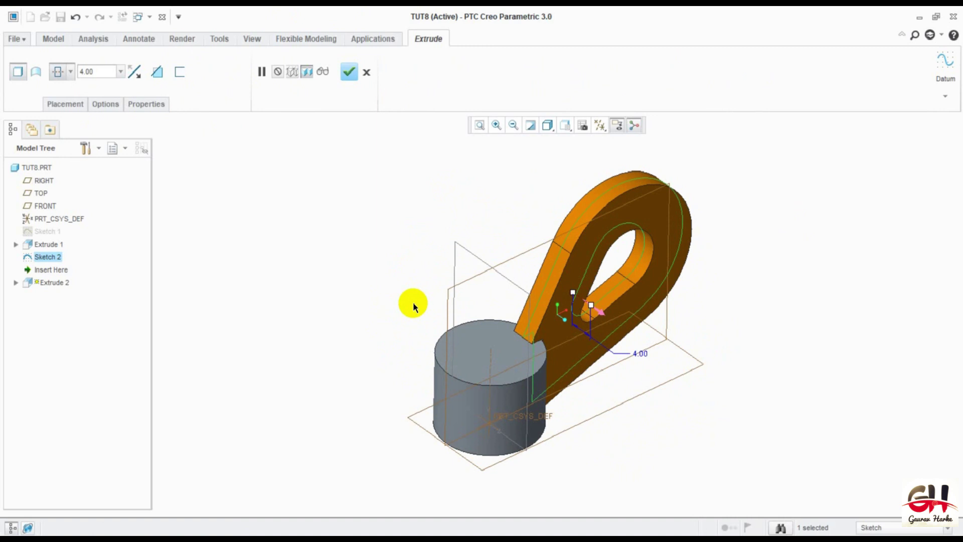
Step: Finish the wing extrusion and orbit the part to inspect the wing and hub
{"action": "left_click", "coordinate": [349, 72]}
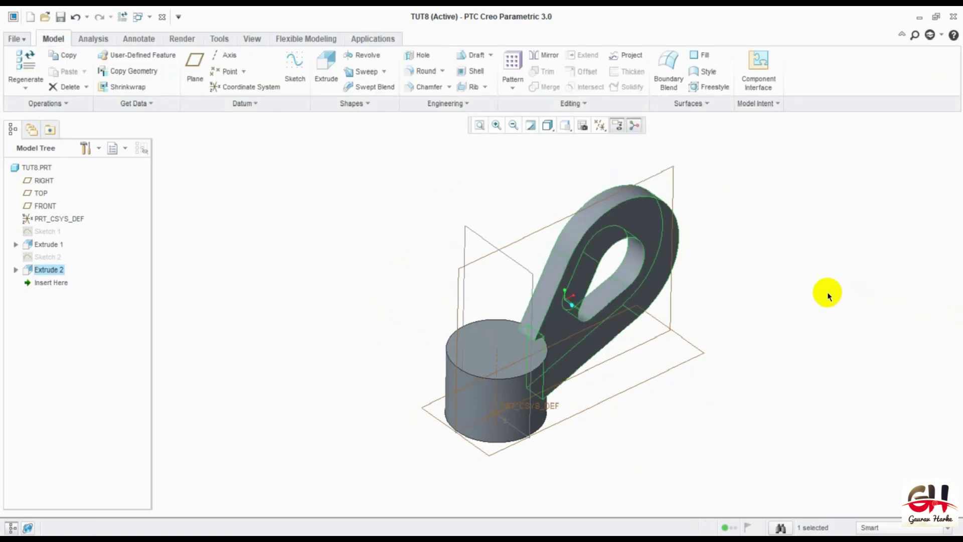
{"action": "left_click", "coordinate": [318, 230]}
{"action": "mouse_move", "coordinate": [800, 446]}
{"action": "middle_mouse_down"}
{"action": "mouse_move", "coordinate": [739, 431]}
{"action": "mouse_move", "coordinate": [699, 467]}
{"action": "mouse_move", "coordinate": [708, 412]}
{"action": "mouse_move", "coordinate": [697, 456]}
{"action": "mouse_move", "coordinate": [716, 441]}
{"action": "middle_mouse_up"}
{"action": "middle_click_drag", "start_coordinate": [617, 477], "coordinate": [672, 457], "text": "shift"}
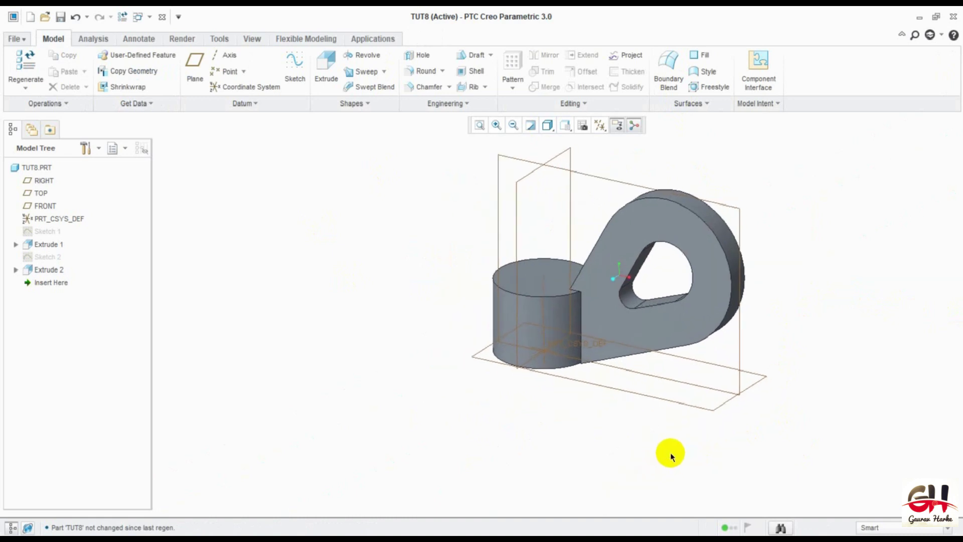
{"action": "mouse_move", "coordinate": [619, 442]}
{"action": "middle_mouse_down"}
{"action": "mouse_move", "coordinate": [626, 414]}
{"action": "mouse_move", "coordinate": [637, 423]}
{"action": "middle_mouse_up"}
{"action": "middle_click_drag", "start_coordinate": [613, 430], "coordinate": [582, 318]}
Step: Mirror Extrude 2 across the RIGHT datum plane
{"action": "left_click", "coordinate": [577, 324]}
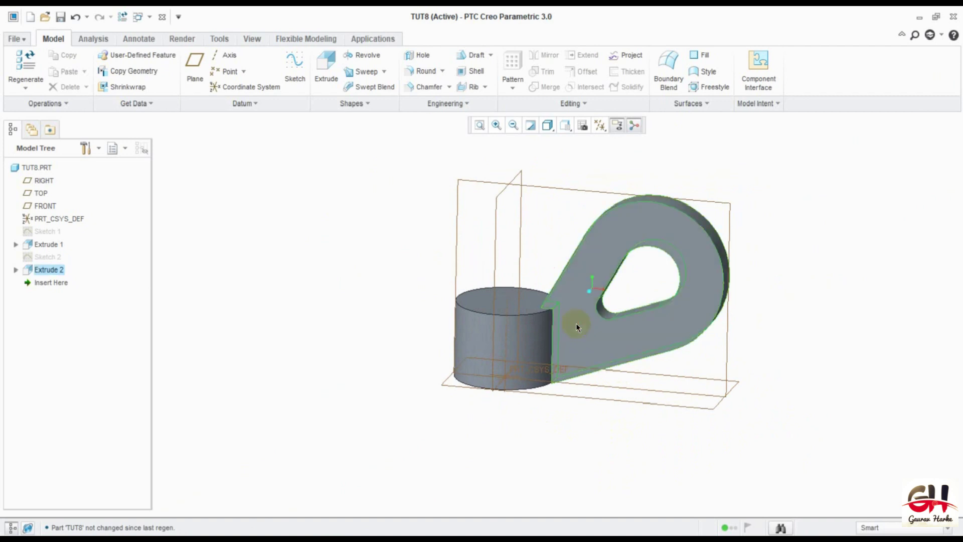
{"action": "left_click", "coordinate": [495, 209]}
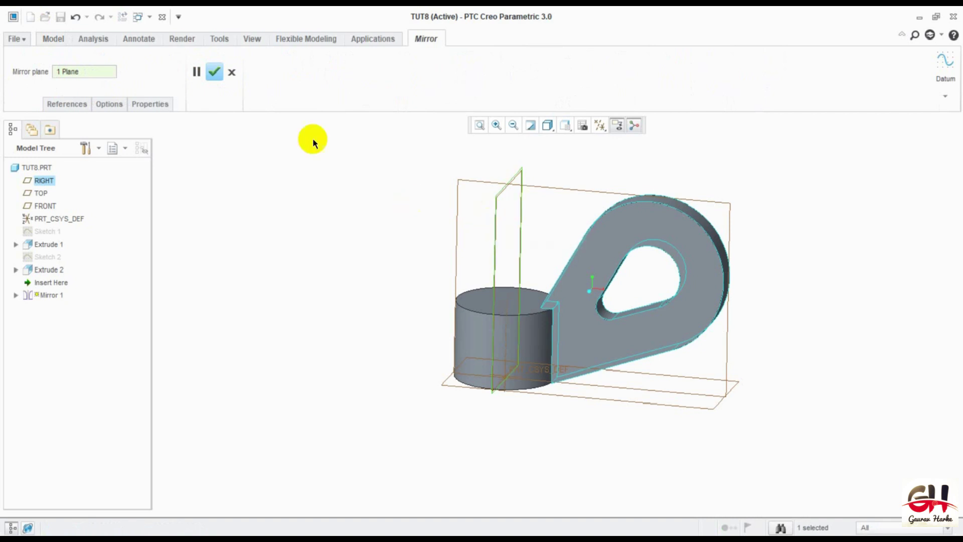
{"action": "left_click", "coordinate": [212, 74]}
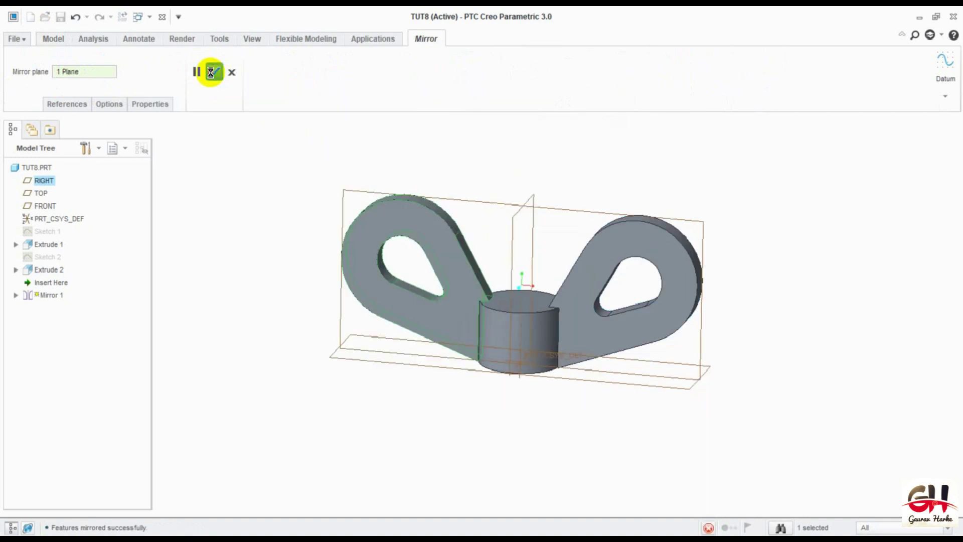
Step: Orbit and zoom around the two-winged nut, then restore the default orientation
{"action": "mouse_move", "coordinate": [560, 415]}
{"action": "middle_mouse_down"}
{"action": "mouse_move", "coordinate": [533, 441]}
{"action": "mouse_move", "coordinate": [550, 394]}
{"action": "mouse_move", "coordinate": [583, 405]}
{"action": "mouse_move", "coordinate": [548, 377]}
{"action": "mouse_move", "coordinate": [563, 430]}
{"action": "mouse_move", "coordinate": [573, 430]}
{"action": "mouse_move", "coordinate": [559, 458]}
{"action": "mouse_move", "coordinate": [468, 416]}
{"action": "mouse_move", "coordinate": [473, 430]}
{"action": "mouse_move", "coordinate": [475, 420]}
{"action": "middle_mouse_up"}
{"action": "left_click", "coordinate": [474, 420]}
{"action": "mouse_move", "coordinate": [372, 296]}
{"action": "middle_mouse_down"}
{"action": "mouse_move", "coordinate": [423, 409]}
{"action": "mouse_move", "coordinate": [409, 443]}
{"action": "mouse_move", "coordinate": [413, 389]}
{"action": "mouse_move", "coordinate": [377, 376]}
{"action": "mouse_move", "coordinate": [367, 434]}
{"action": "mouse_move", "coordinate": [280, 477]}
{"action": "mouse_move", "coordinate": [304, 513]}
{"action": "mouse_move", "coordinate": [334, 417]}
{"action": "mouse_move", "coordinate": [307, 452]}
{"action": "mouse_move", "coordinate": [285, 446]}
{"action": "middle_mouse_up"}
{"action": "mouse_move", "coordinate": [402, 443]}
{"action": "middle_mouse_down"}
{"action": "mouse_move", "coordinate": [490, 462]}
{"action": "mouse_move", "coordinate": [481, 520]}
{"action": "middle_mouse_up"}
{"action": "mouse_move", "coordinate": [505, 390]}
{"action": "middle_mouse_down"}
{"action": "mouse_move", "coordinate": [471, 348]}
{"action": "mouse_move", "coordinate": [477, 325]}
{"action": "mouse_move", "coordinate": [487, 385]}
{"action": "mouse_move", "coordinate": [563, 384]}
{"action": "mouse_move", "coordinate": [626, 411]}
{"action": "mouse_move", "coordinate": [673, 458]}
{"action": "mouse_move", "coordinate": [654, 420]}
{"action": "middle_mouse_up"}
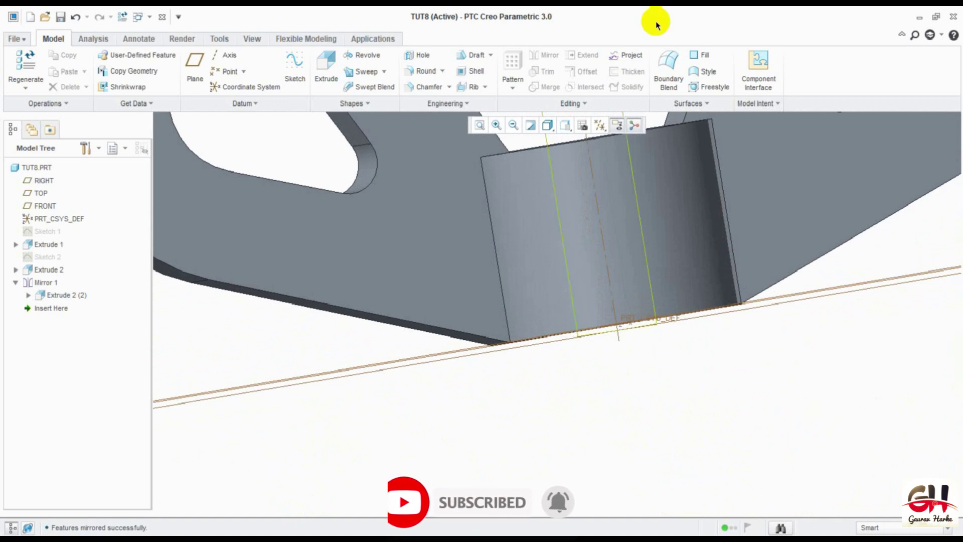
{"action": "left_click", "coordinate": [564, 131]}
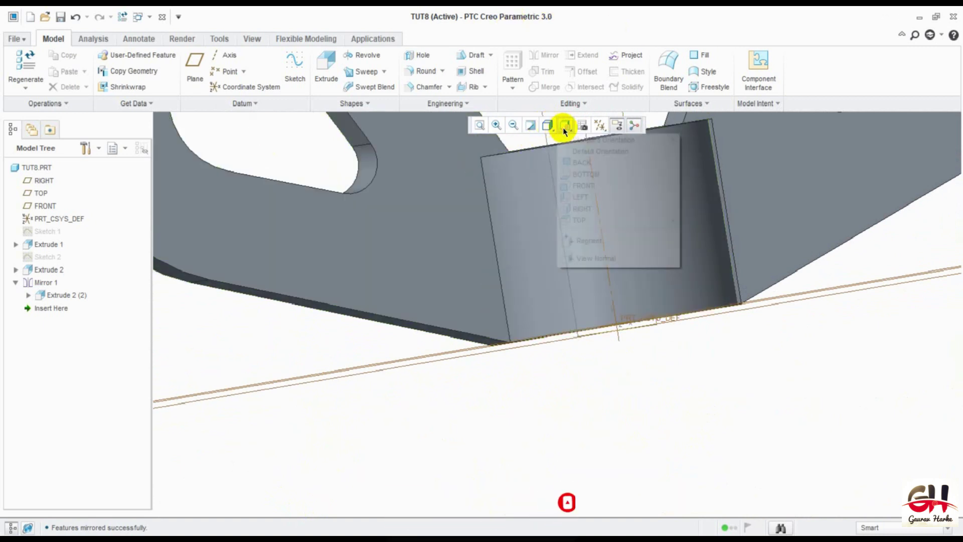
{"action": "left_click", "coordinate": [581, 153]}
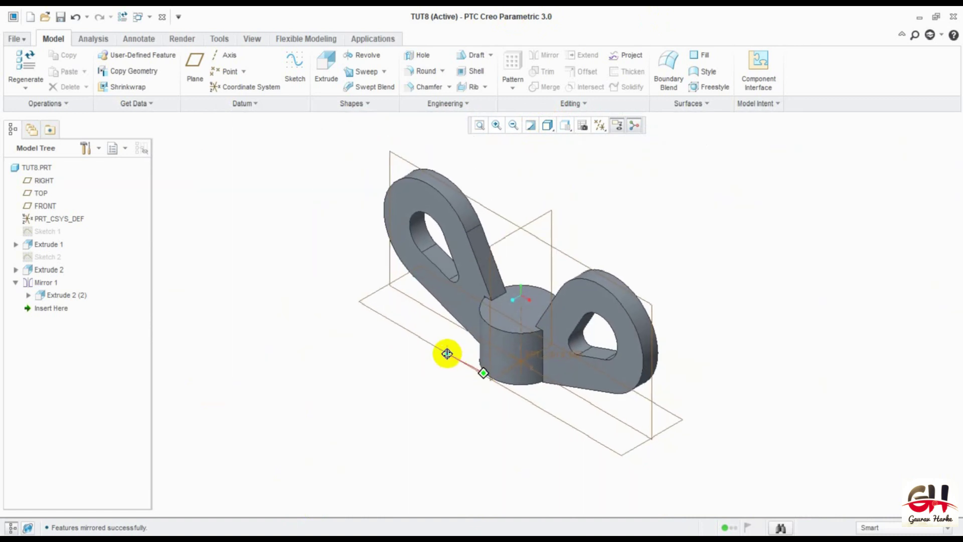
Step: Reopen Sketch 2 for editing to show its teardrop profile and dimensions
{"action": "left_click", "coordinate": [49, 257]}
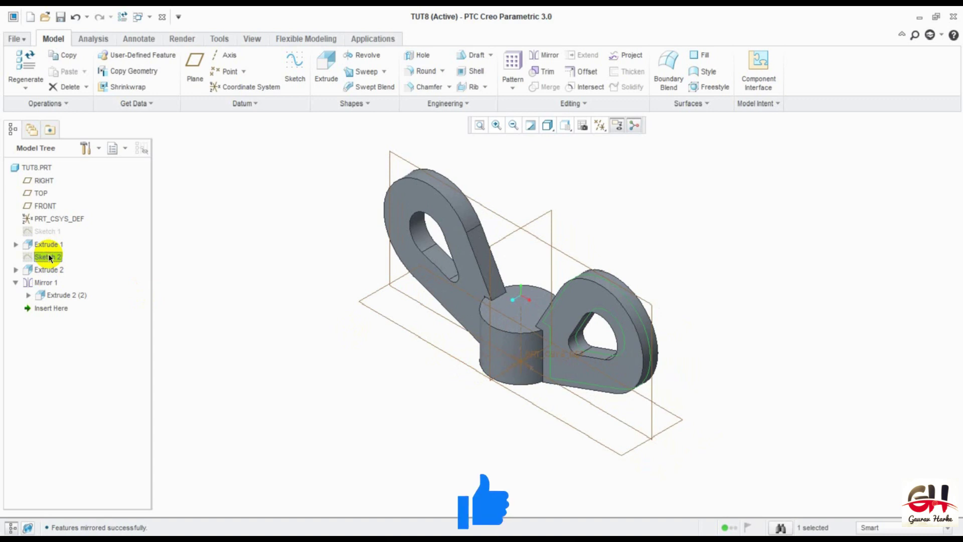
{"action": "right_click", "coordinate": [49, 257]}
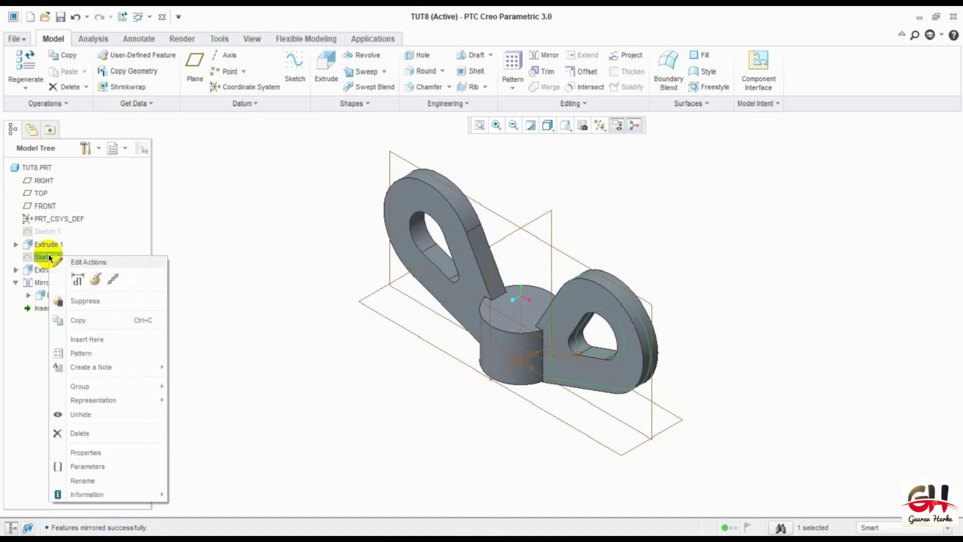
{"action": "left_click", "coordinate": [96, 279]}
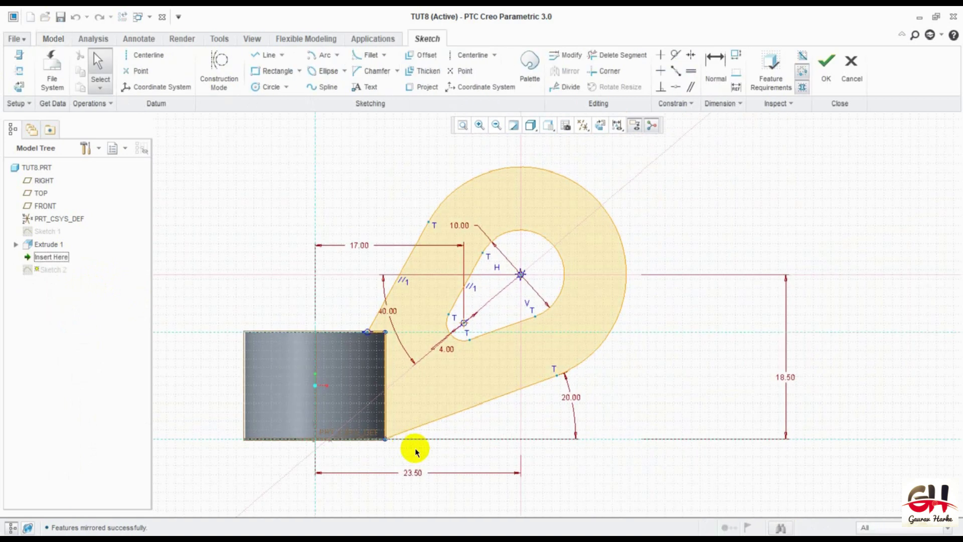
{"action": "scroll", "coordinate": [419, 446], "scroll_direction": "up", "scroll_amount": 2}
{"action": "scroll", "coordinate": [419, 446], "scroll_direction": "up", "scroll_amount": 2}
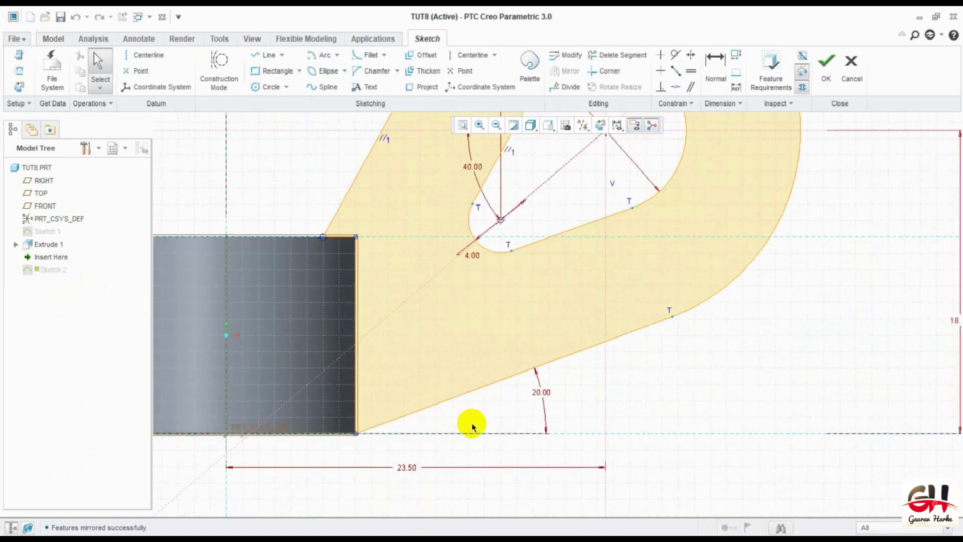
{"action": "middle_click_drag", "start_coordinate": [499, 428], "coordinate": [546, 428], "text": "shift"}
{"action": "left_click_drag", "start_coordinate": [403, 241], "coordinate": [362, 304]}
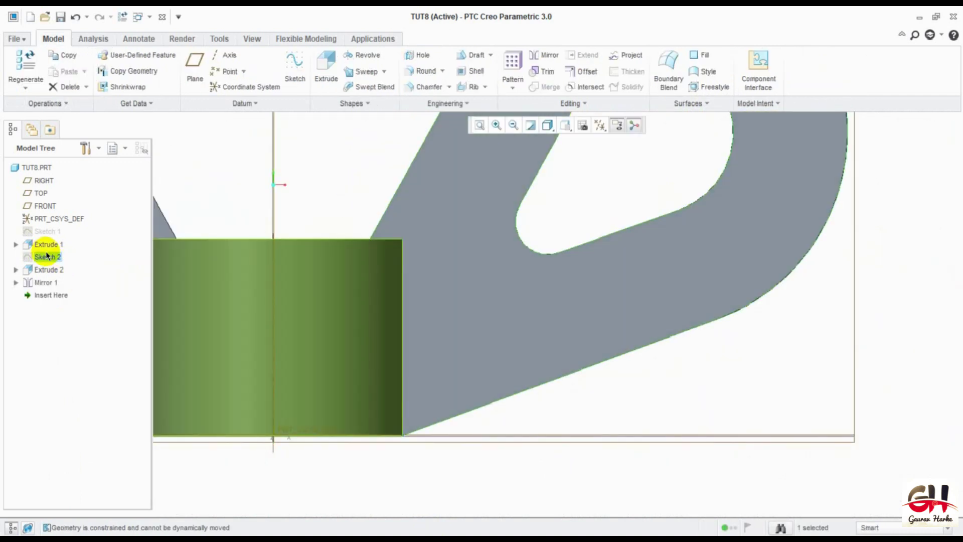
{"action": "right_click", "coordinate": [47, 256]}
{"action": "left_click", "coordinate": [88, 275]}
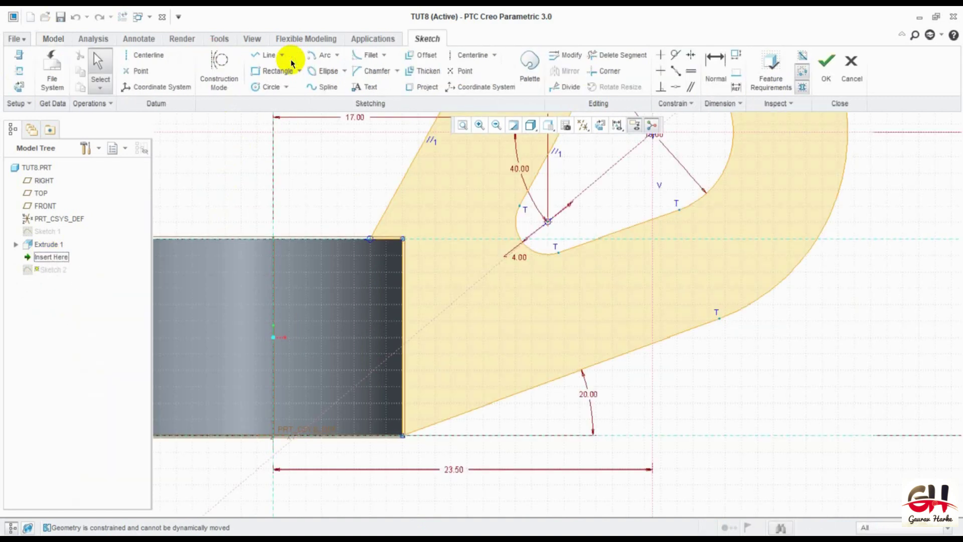
Step: Close the wing profile with a line to the hub and trim the leftover stubs
{"action": "left_click", "coordinate": [269, 59]}
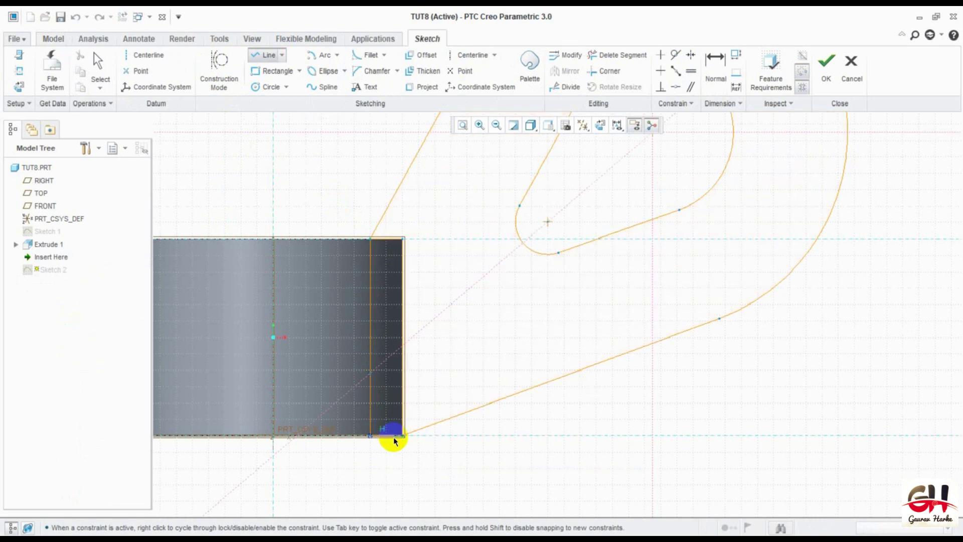
{"action": "middle_click", "coordinate": [473, 369]}
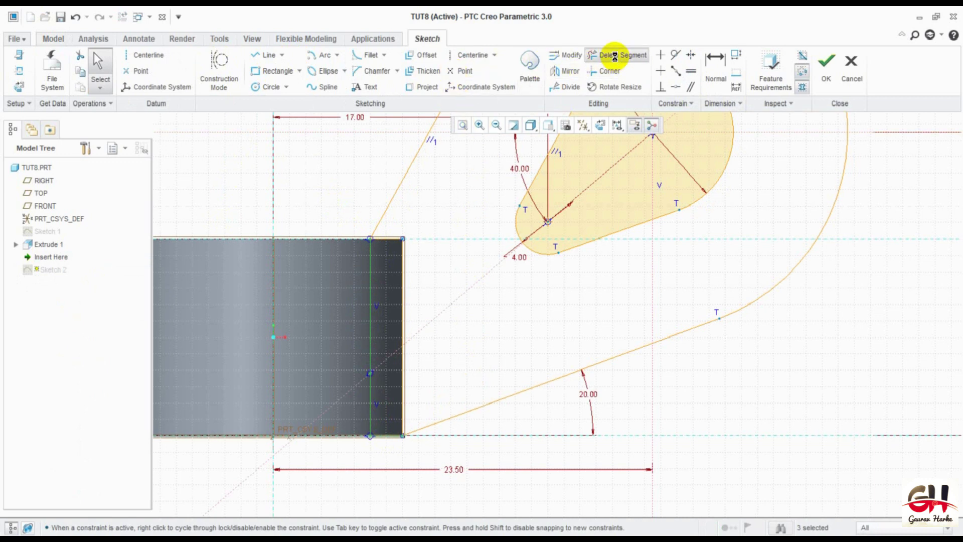
{"action": "left_click", "coordinate": [614, 56]}
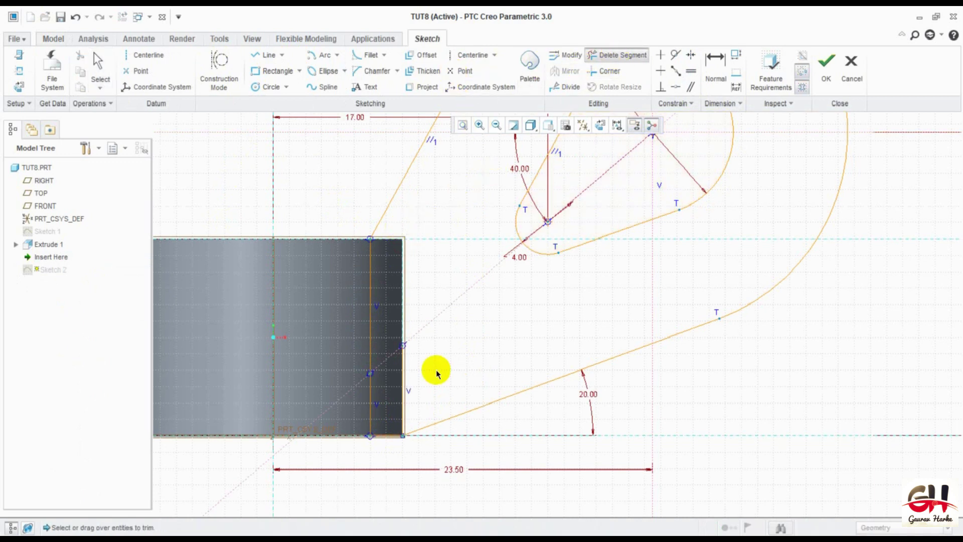
{"action": "left_click", "coordinate": [392, 395]}
{"action": "left_click", "coordinate": [389, 364]}
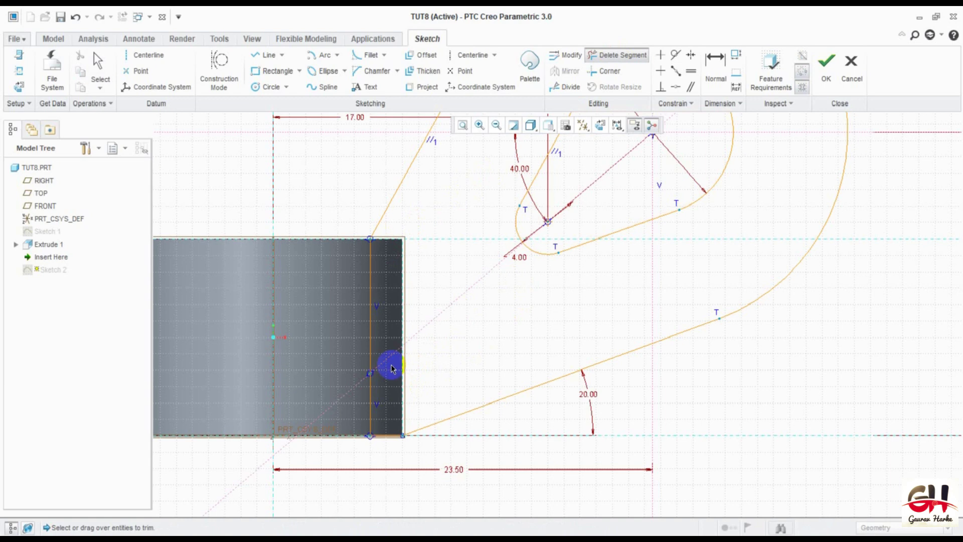
Step: Confirm the profile is a closed loop and regenerate both wings against the hub
{"action": "left_click", "coordinate": [806, 76]}
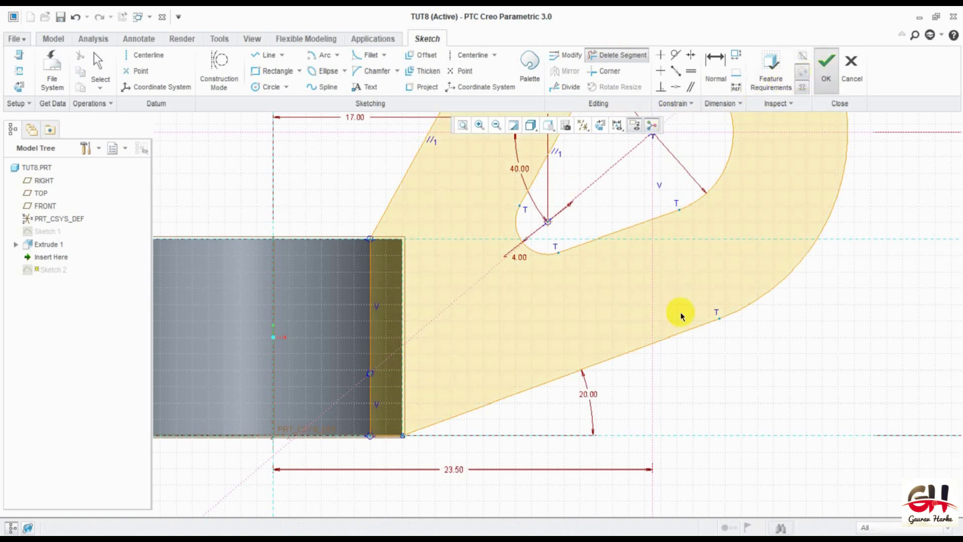
{"action": "middle_click", "coordinate": [690, 326]}
{"action": "mouse_move", "coordinate": [691, 329]}
{"action": "middle_mouse_down"}
{"action": "mouse_move", "coordinate": [645, 394]}
{"action": "mouse_move", "coordinate": [636, 338]}
{"action": "mouse_move", "coordinate": [613, 323]}
{"action": "mouse_move", "coordinate": [624, 307]}
{"action": "mouse_move", "coordinate": [633, 376]}
{"action": "mouse_move", "coordinate": [240, 174]}
{"action": "middle_mouse_up"}
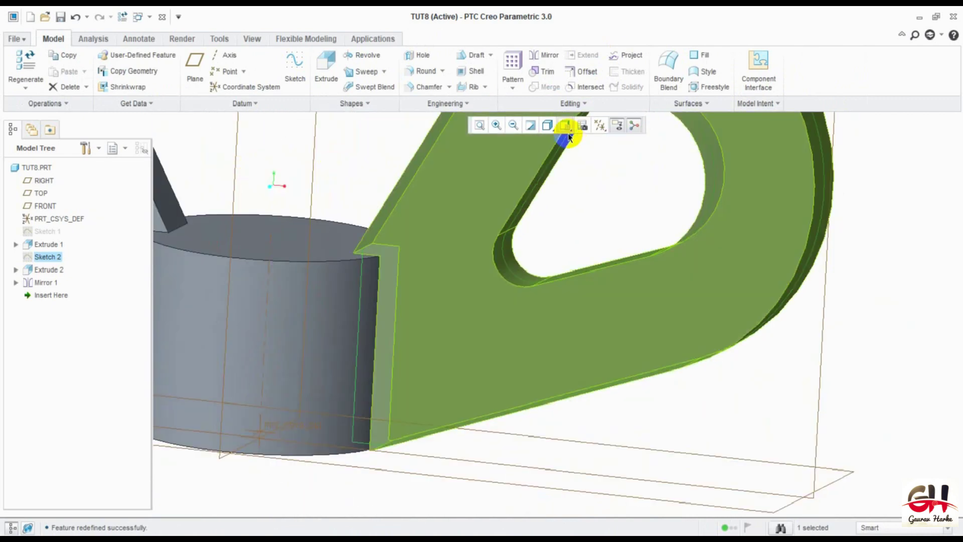
{"action": "left_click", "coordinate": [565, 125]}
Step: Restore the default orientation, centre the part and choose the hub's end face as sketch plane
{"action": "left_click", "coordinate": [582, 151]}
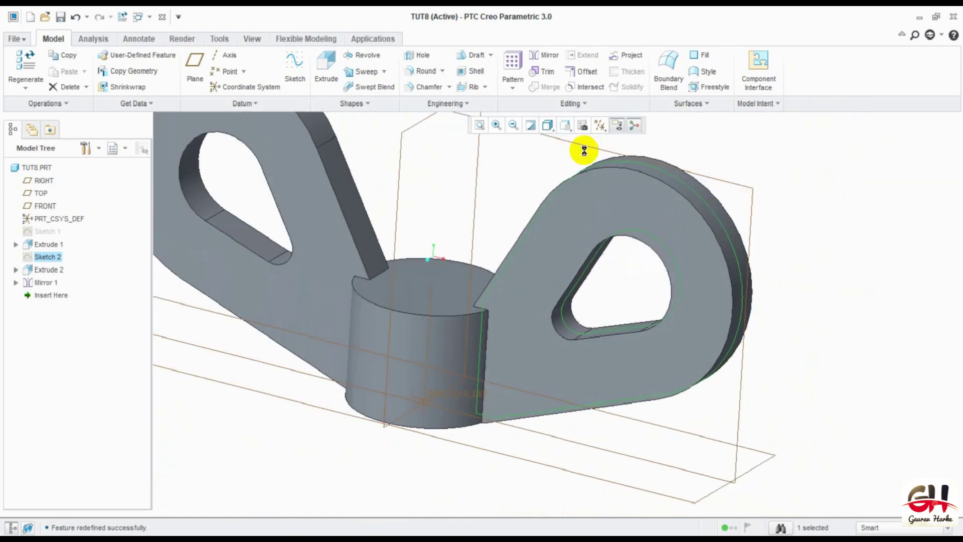
{"action": "mouse_move", "coordinate": [426, 355]}
{"action": "middle_mouse_down", "text": "shift"}
{"action": "mouse_move", "coordinate": [387, 346]}
{"action": "mouse_move", "coordinate": [389, 402]}
{"action": "mouse_move", "coordinate": [349, 287]}
{"action": "middle_mouse_up", "text": "shift"}
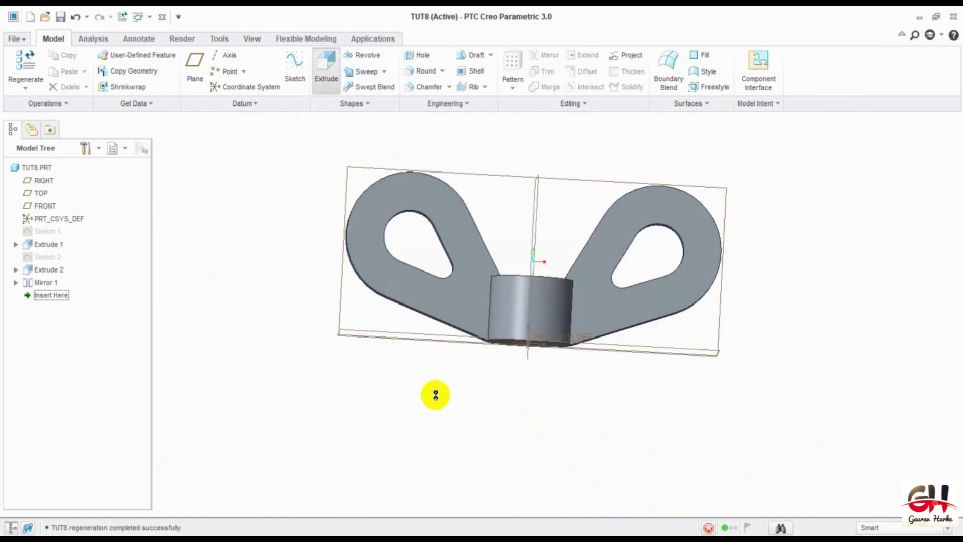
{"action": "mouse_move", "coordinate": [492, 390]}
{"action": "middle_mouse_down"}
{"action": "mouse_move", "coordinate": [492, 303]}
{"action": "mouse_move", "coordinate": [490, 311]}
{"action": "middle_mouse_up"}
{"action": "left_click", "coordinate": [513, 239]}
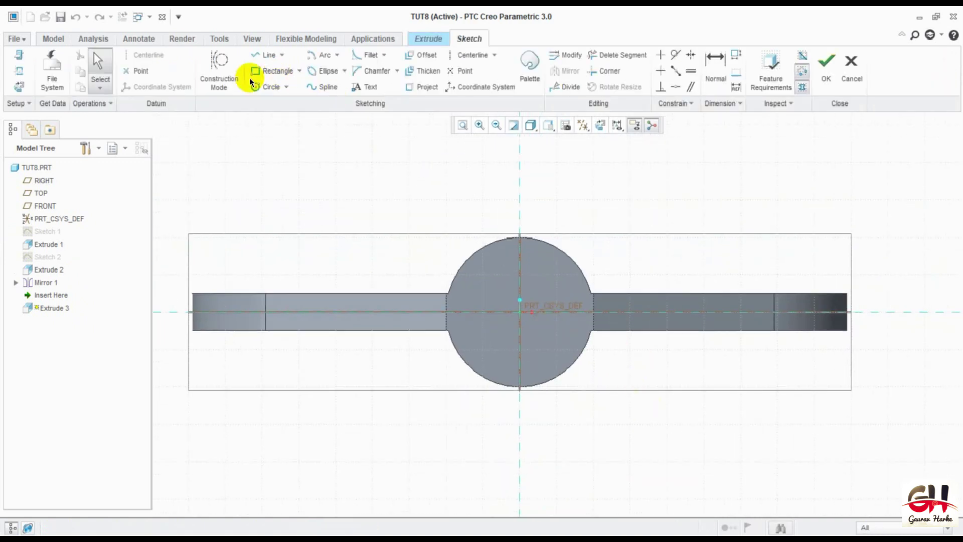
Step: Sketch a 13-diameter circle on the hub axis and extrude it 2.00 deep
{"action": "left_click", "coordinate": [259, 89]}
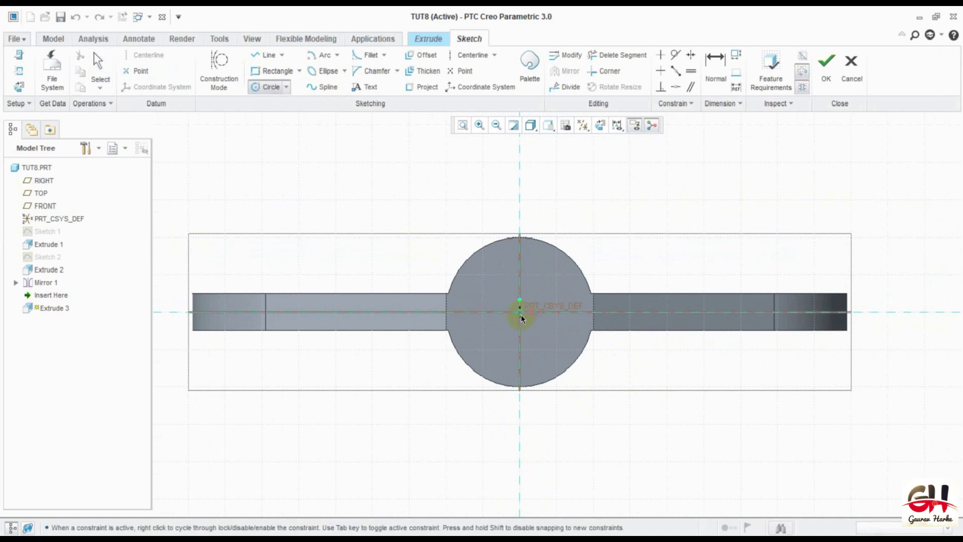
{"action": "left_click", "coordinate": [549, 347]}
{"action": "middle_click", "coordinate": [630, 426]}
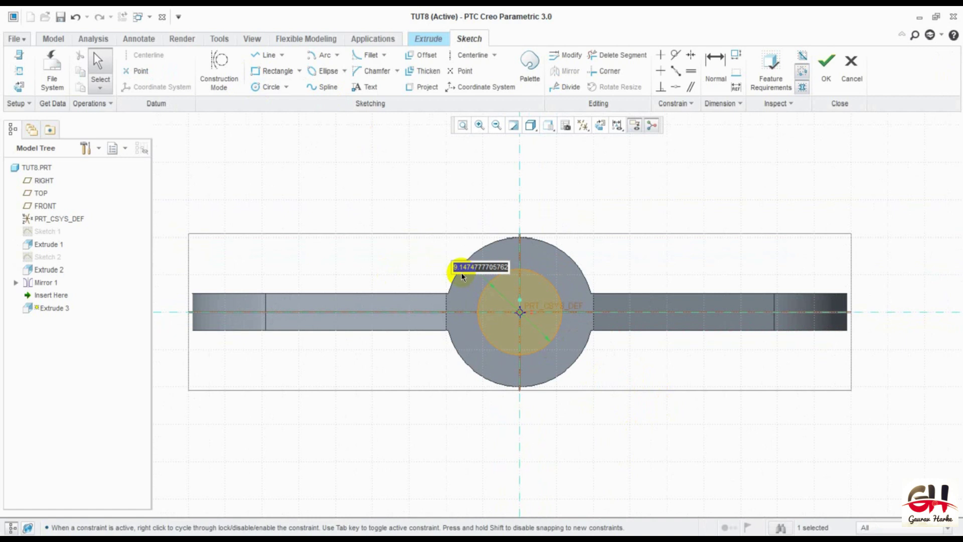
{"action": "key", "text": "Return"}
{"action": "left_click", "coordinate": [655, 172]}
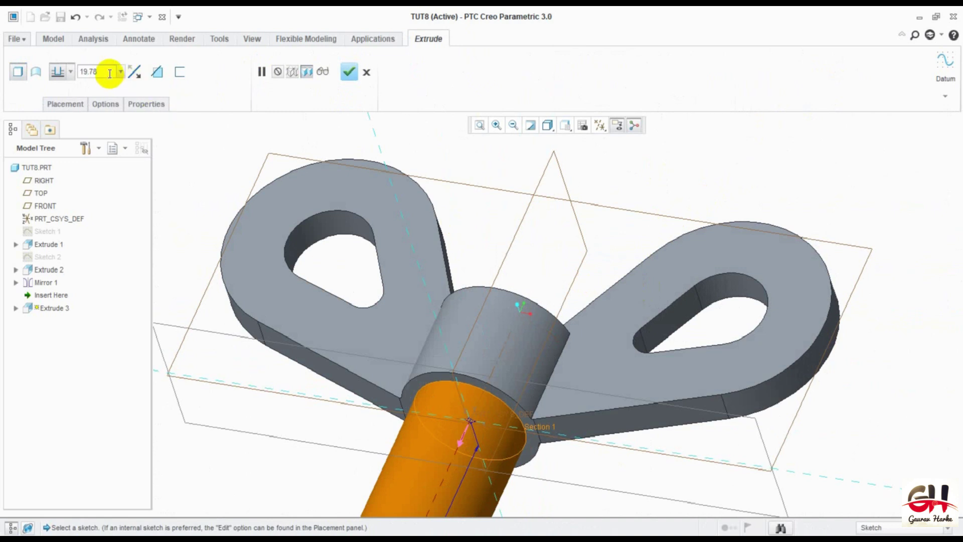
{"action": "type", "text": "2"}
{"action": "key", "text": "Return"}
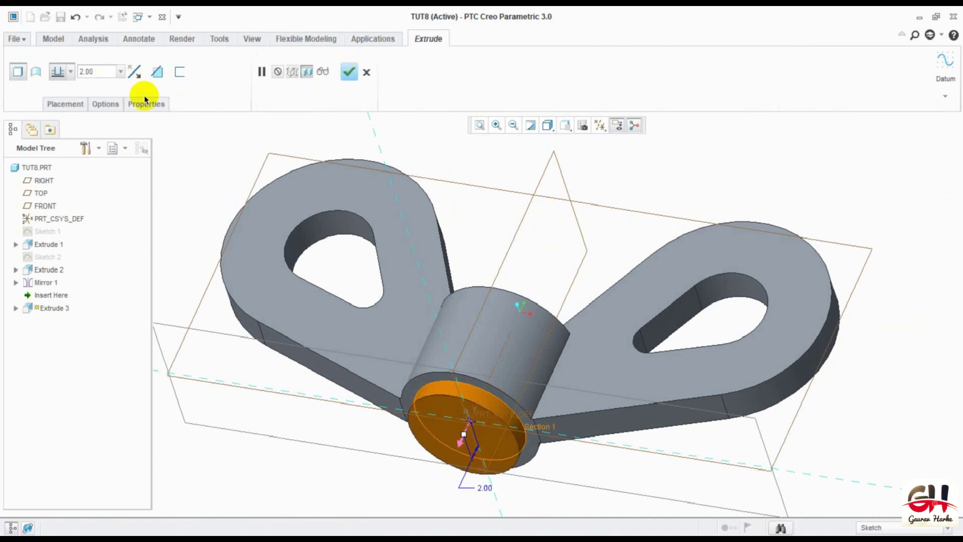
{"action": "left_click", "coordinate": [348, 72]}
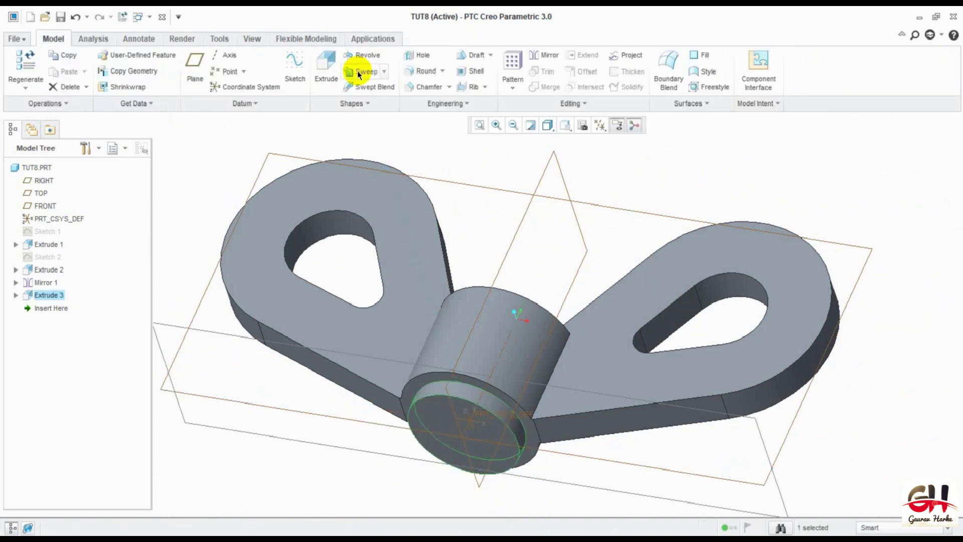
Step: Orbit to a near-front view and start an extrude sketched on the disc's face
{"action": "left_click", "coordinate": [668, 164]}
{"action": "mouse_move", "coordinate": [668, 164]}
{"action": "middle_mouse_down"}
{"action": "mouse_move", "coordinate": [369, 384]}
{"action": "mouse_move", "coordinate": [403, 327]}
{"action": "mouse_move", "coordinate": [364, 280]}
{"action": "middle_mouse_up"}
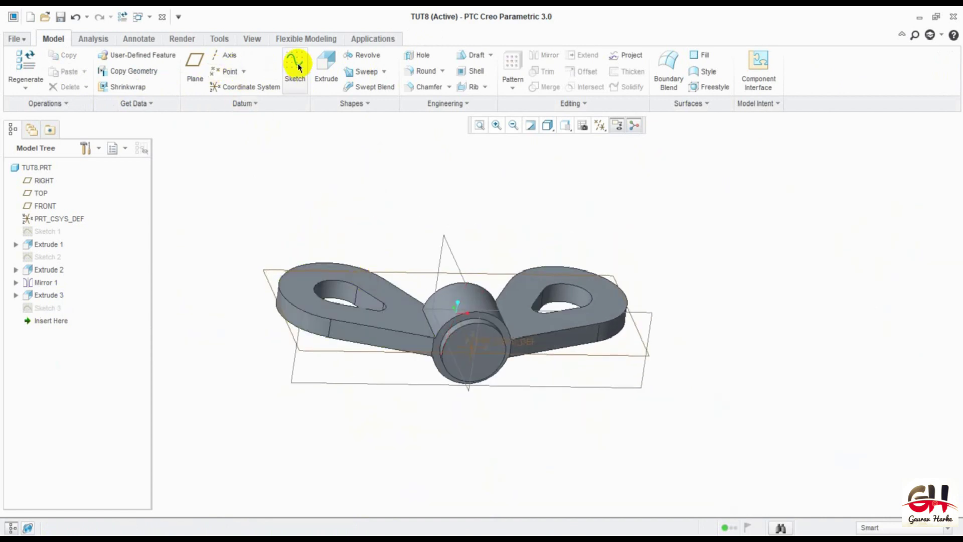
{"action": "left_click", "coordinate": [325, 63]}
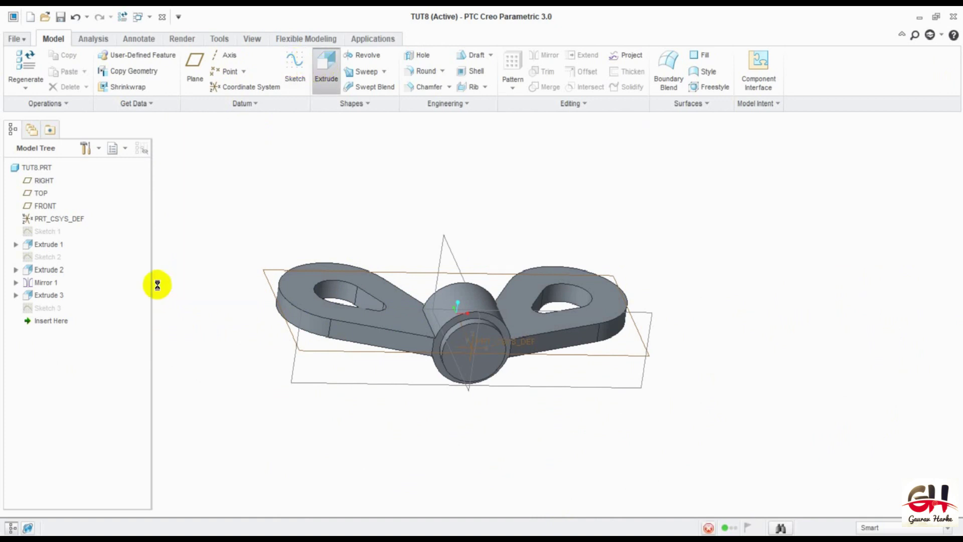
{"action": "left_click", "coordinate": [451, 362]}
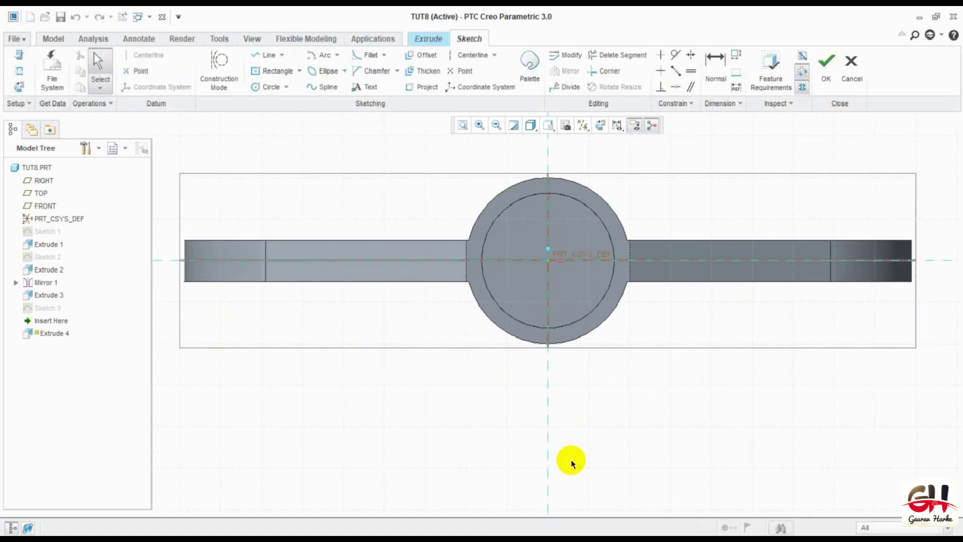
Step: Draw a circle centred on the disc with diameter 8.50 and finish the sketch
{"action": "left_click", "coordinate": [266, 88]}
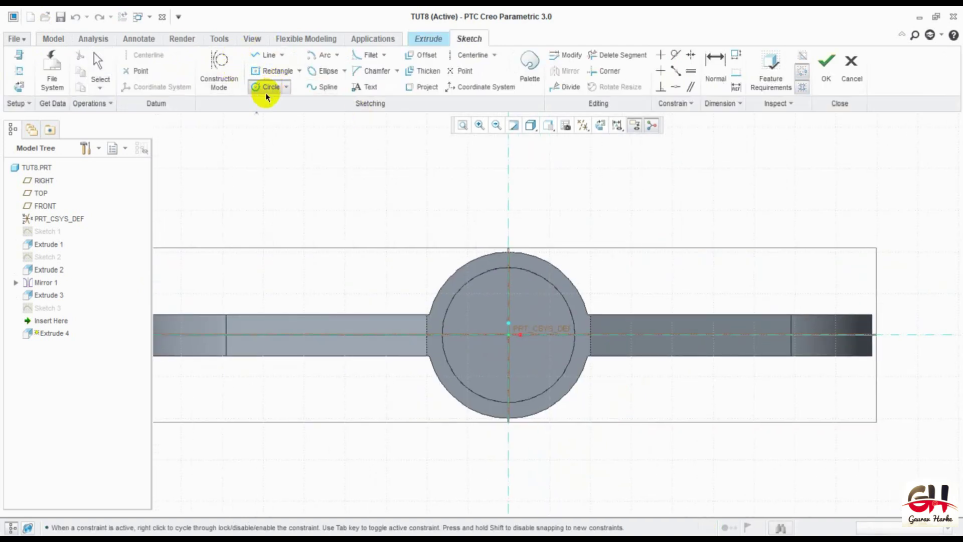
{"action": "left_click", "coordinate": [542, 367]}
{"action": "middle_click", "coordinate": [290, 228]}
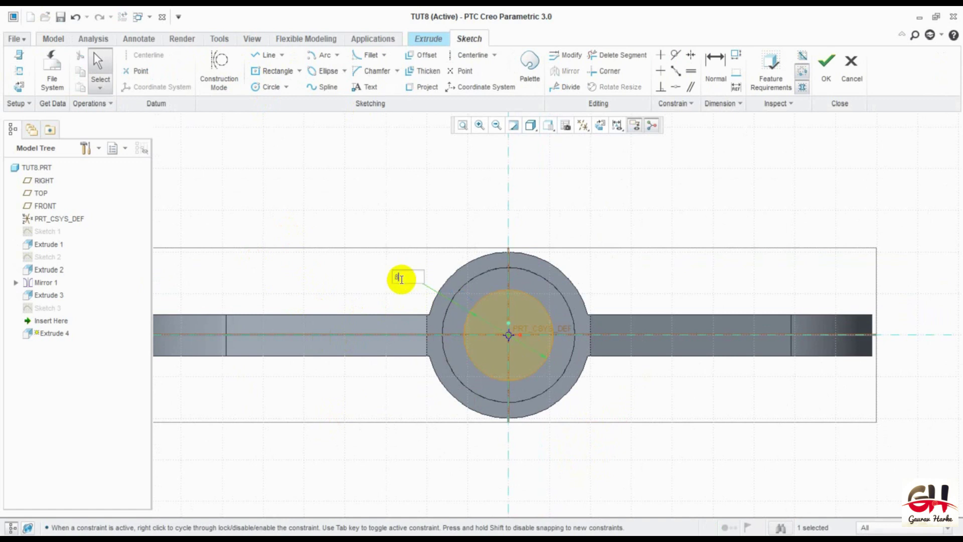
{"action": "middle_click", "coordinate": [401, 280]}
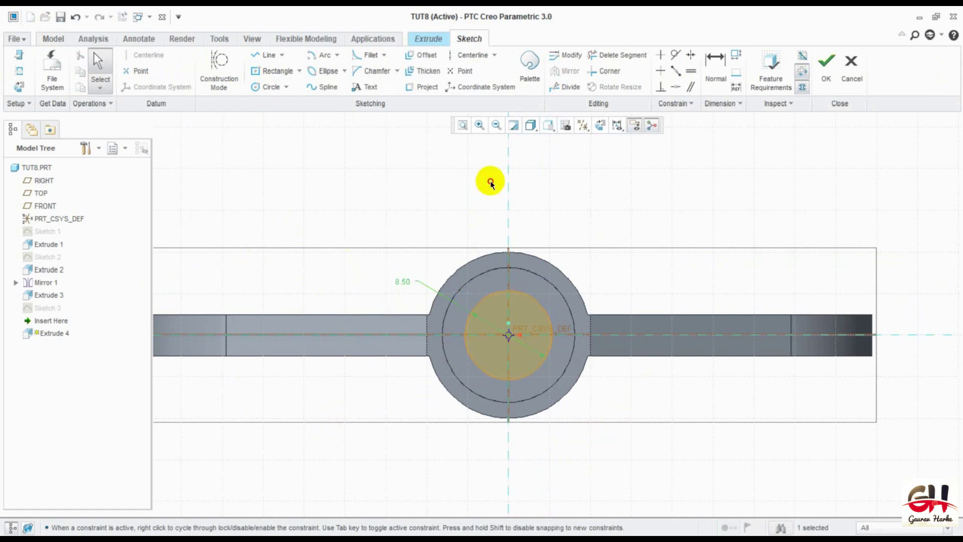
{"action": "mouse_move", "coordinate": [718, 160]}
{"action": "middle_mouse_down"}
{"action": "mouse_move", "coordinate": [677, 262]}
{"action": "mouse_move", "coordinate": [684, 273]}
{"action": "middle_mouse_up"}
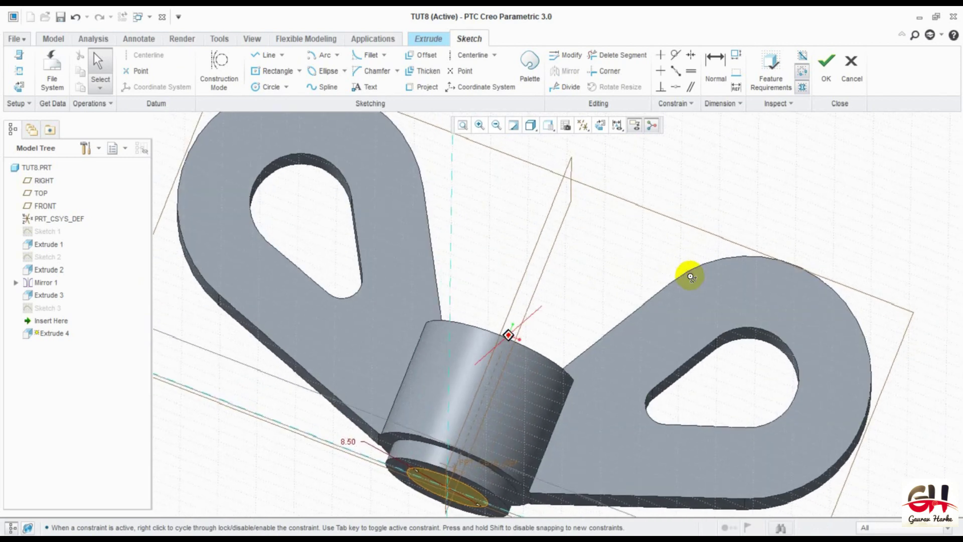
{"action": "mouse_move", "coordinate": [693, 340]}
{"action": "middle_mouse_down"}
{"action": "mouse_move", "coordinate": [768, 215]}
{"action": "mouse_move", "coordinate": [789, 146]}
{"action": "middle_mouse_up"}
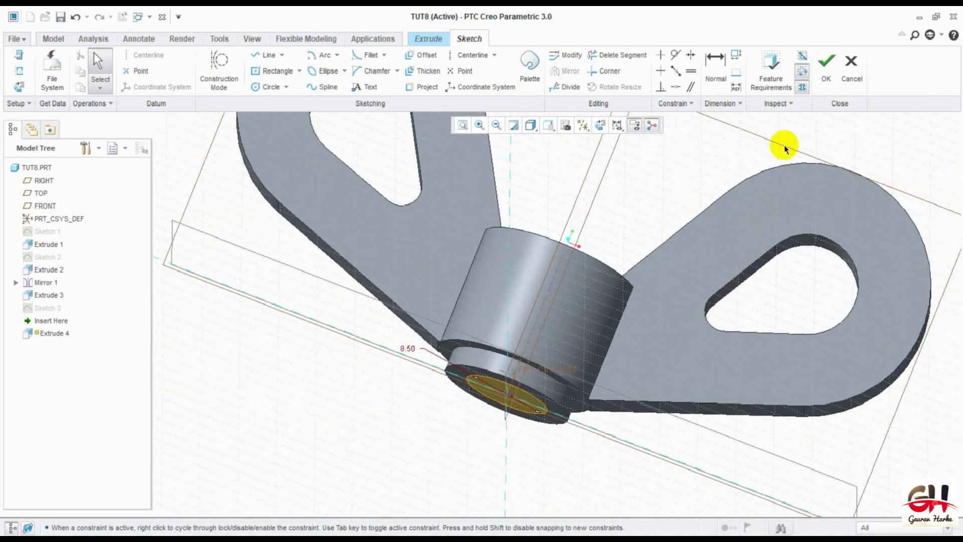
{"action": "middle_click", "coordinate": [279, 383]}
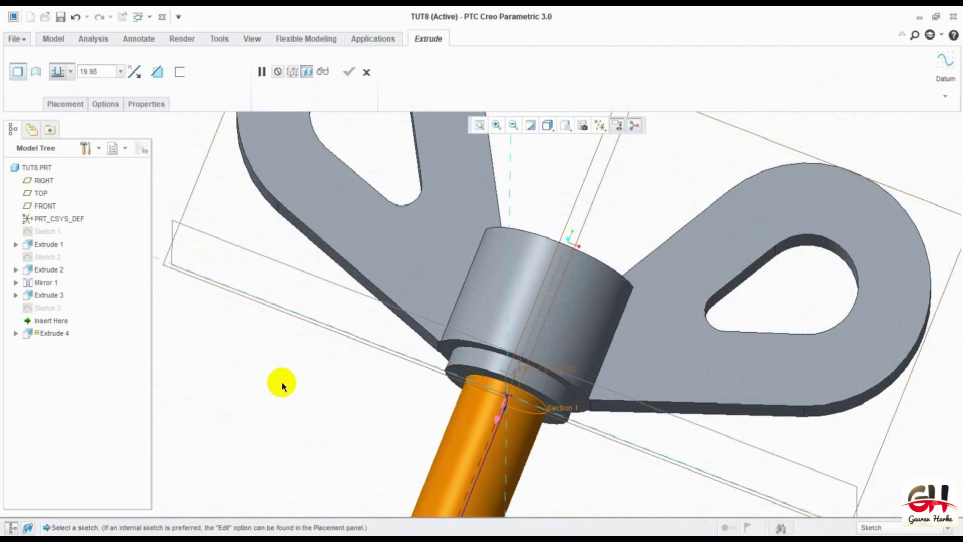
Step: Flip the extrusion into the hub as a 3.50-deep material-removing recess
{"action": "left_click", "coordinate": [133, 75]}
{"action": "type", "text": "3.5"}
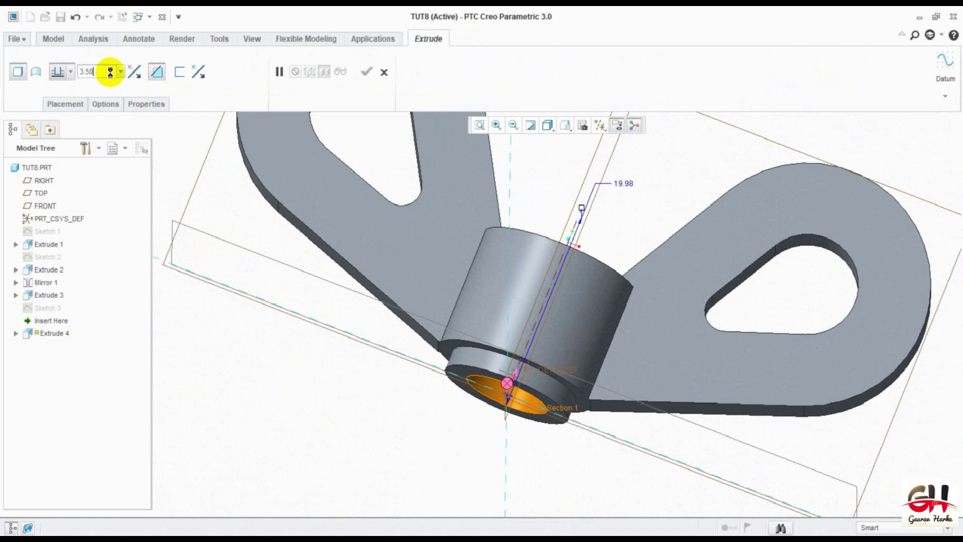
{"action": "mouse_move", "coordinate": [414, 307]}
{"action": "middle_mouse_down"}
{"action": "mouse_move", "coordinate": [449, 389]}
{"action": "mouse_move", "coordinate": [401, 462]}
{"action": "middle_mouse_up"}
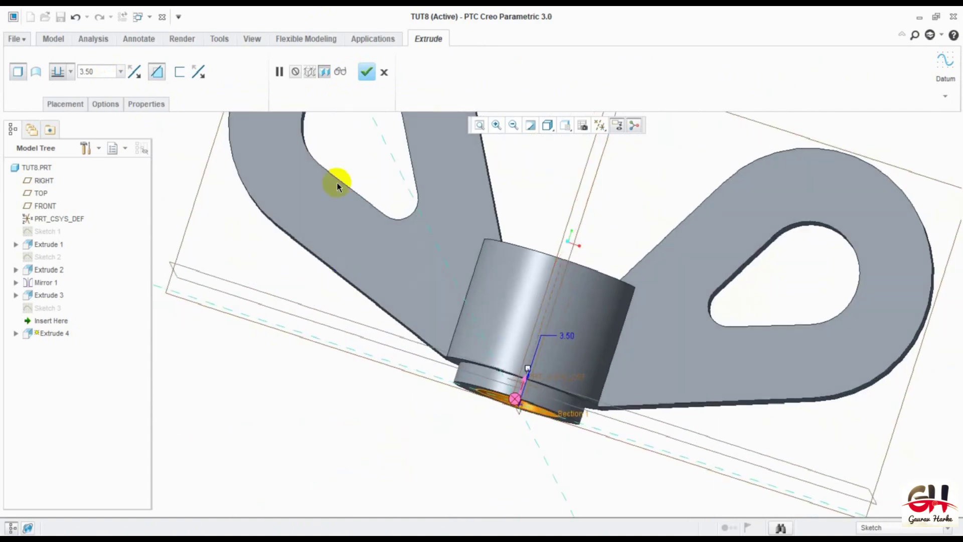
{"action": "left_click", "coordinate": [368, 72]}
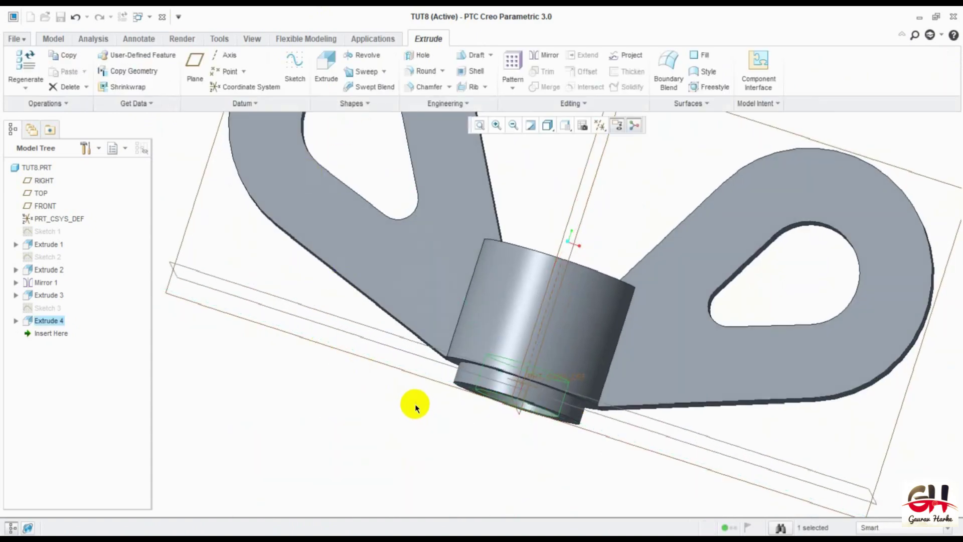
Step: Turn the wing nut to face forward and start Extrude 5 on the hub's top face
{"action": "mouse_move", "coordinate": [426, 387]}
{"action": "middle_mouse_down"}
{"action": "mouse_move", "coordinate": [425, 396]}
{"action": "mouse_move", "coordinate": [441, 333]}
{"action": "mouse_move", "coordinate": [442, 404]}
{"action": "mouse_move", "coordinate": [501, 287]}
{"action": "mouse_move", "coordinate": [453, 318]}
{"action": "mouse_move", "coordinate": [436, 314]}
{"action": "mouse_move", "coordinate": [454, 321]}
{"action": "middle_mouse_up"}
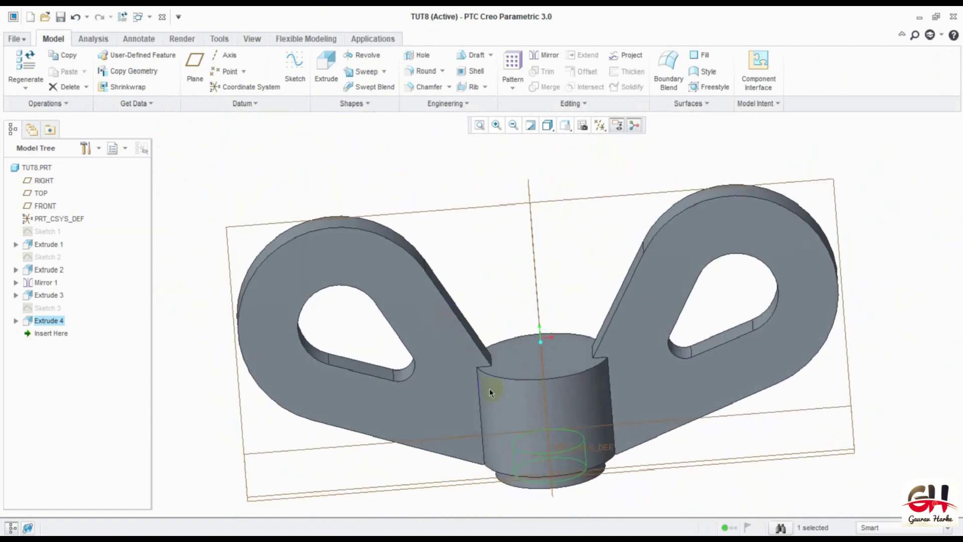
{"action": "middle_click_drag", "start_coordinate": [520, 326], "coordinate": [468, 261], "text": "shift"}
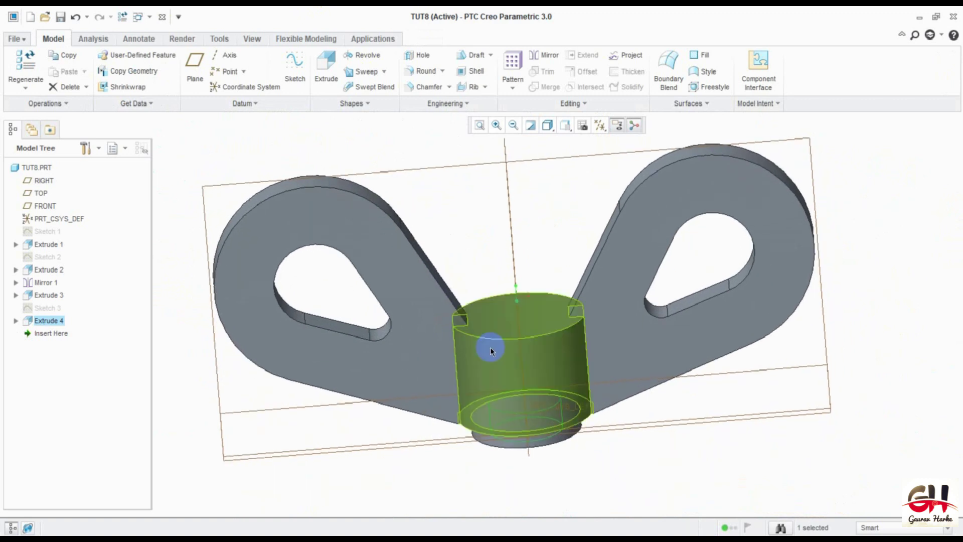
{"action": "left_click", "coordinate": [667, 449]}
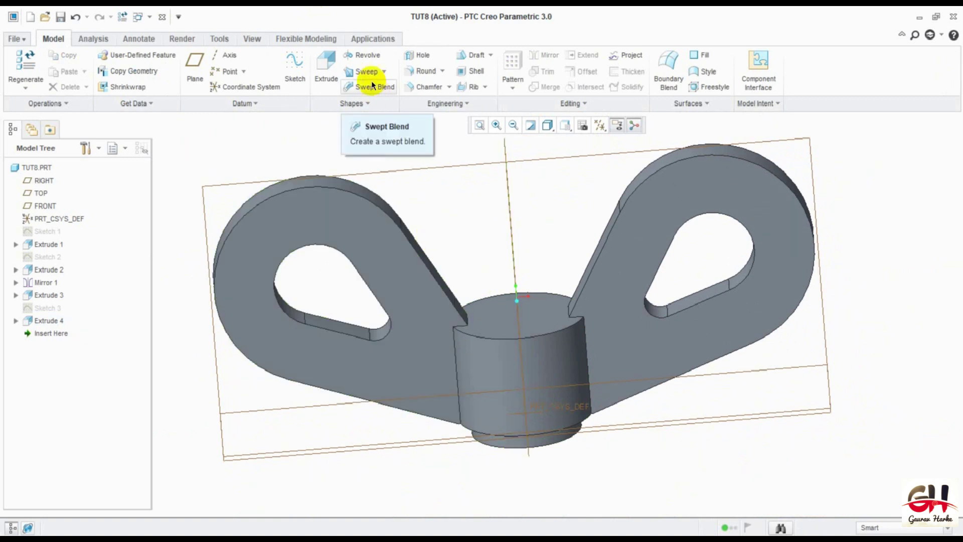
{"action": "left_click", "coordinate": [327, 66]}
{"action": "left_click", "coordinate": [499, 310]}
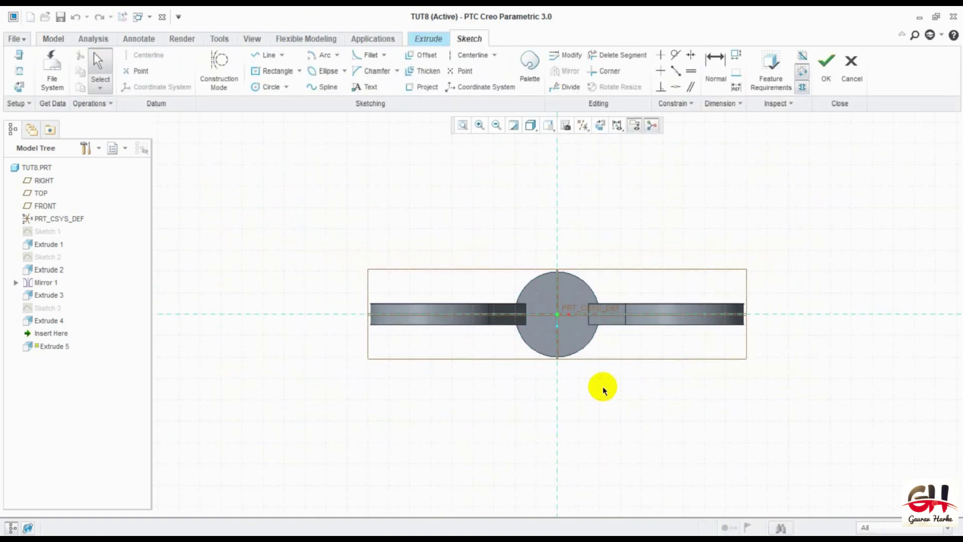
Step: Draw a centre rectangle on the hub's origin
{"action": "middle_click_drag", "start_coordinate": [609, 419], "coordinate": [644, 404], "text": "ctrl"}
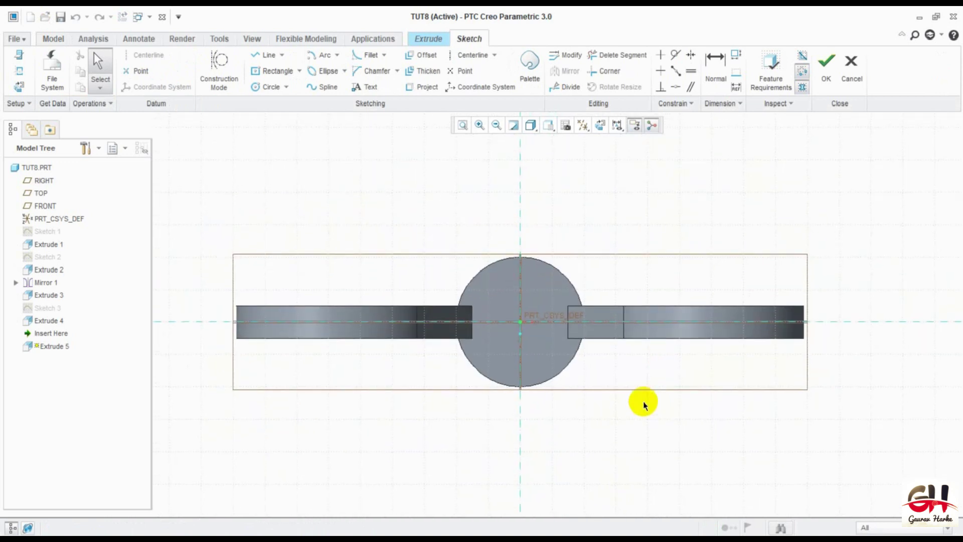
{"action": "left_click", "coordinate": [299, 71]}
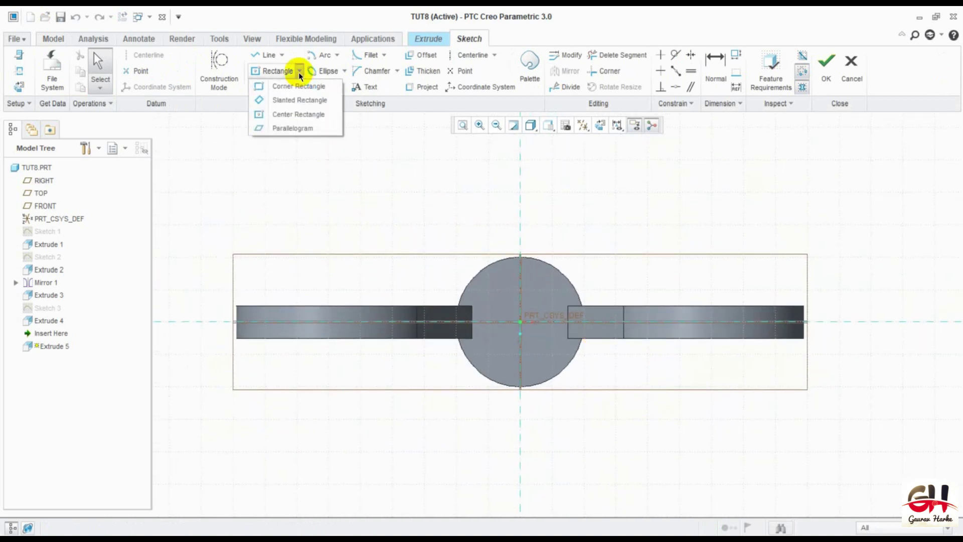
{"action": "left_click", "coordinate": [301, 113]}
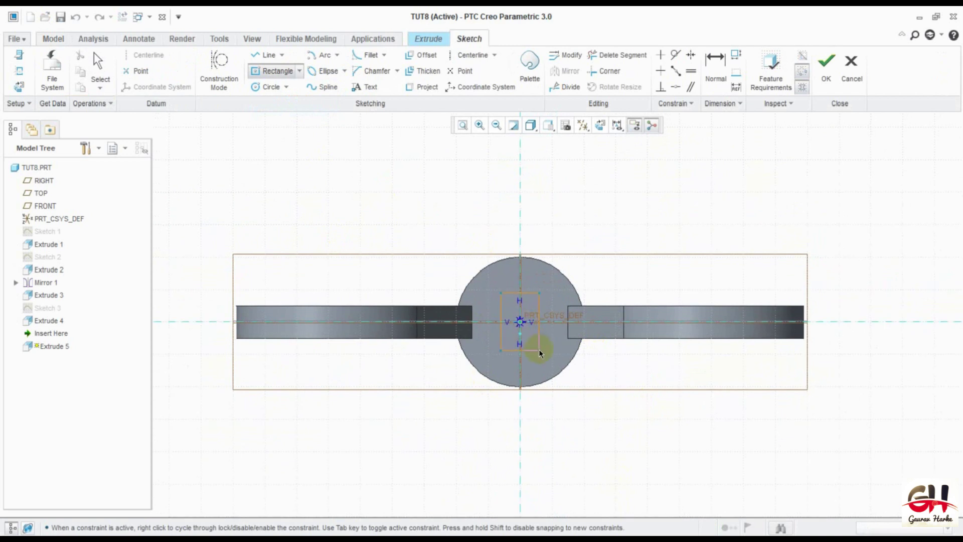
{"action": "left_click", "coordinate": [552, 351]}
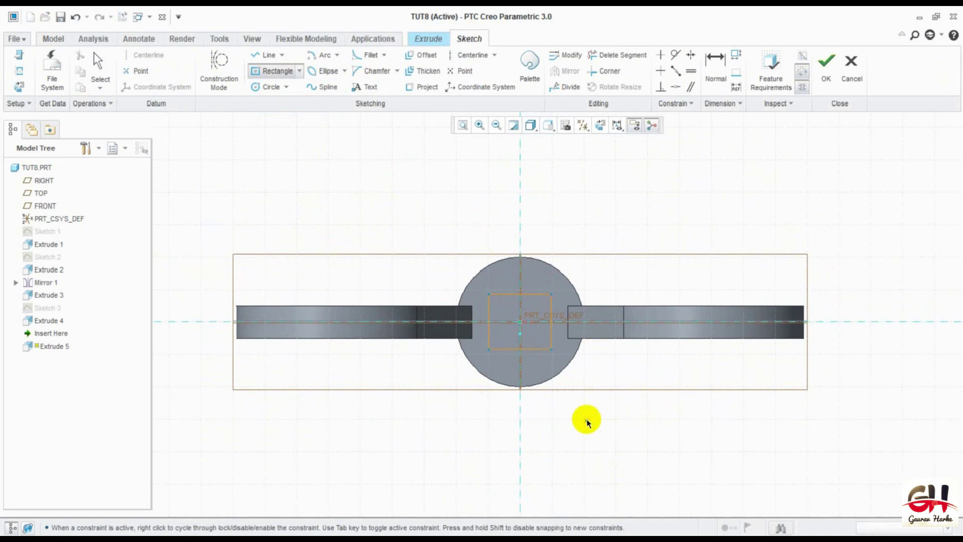
{"action": "middle_click", "coordinate": [629, 476]}
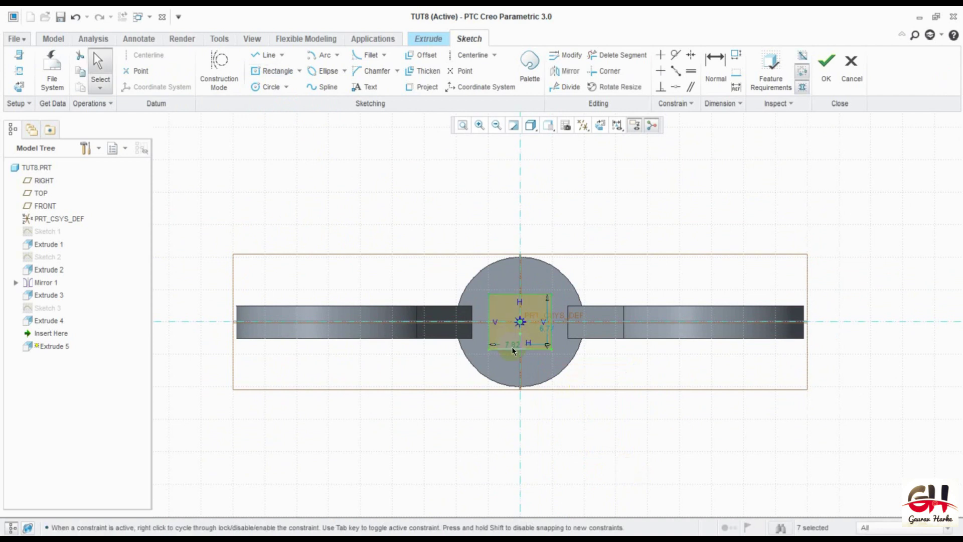
Step: Set the rectangle's width and height to 5.50, reposition the dimensions, and finish the sketch
{"action": "left_click_drag", "start_coordinate": [512, 347], "coordinate": [511, 419]}
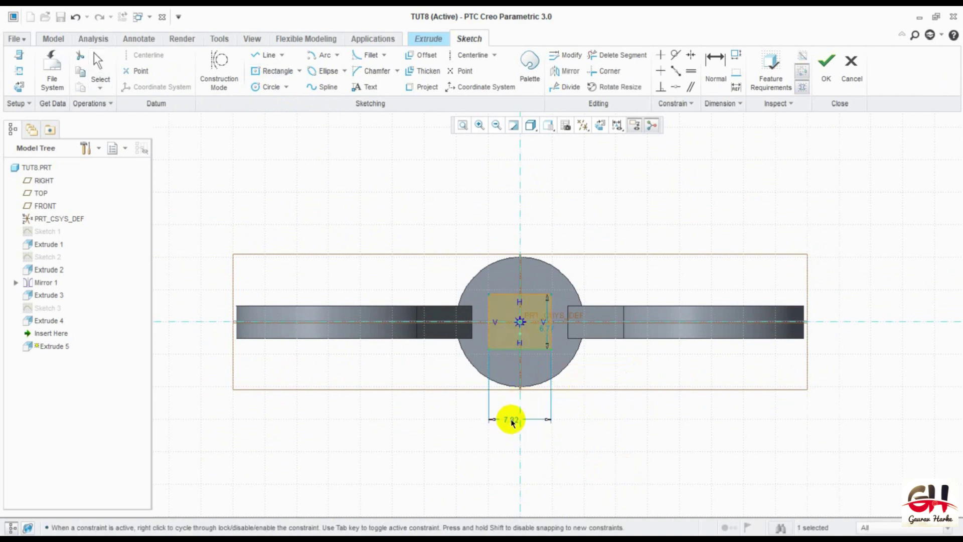
{"action": "double_click", "coordinate": [510, 418]}
{"action": "type", "text": "5.5"}
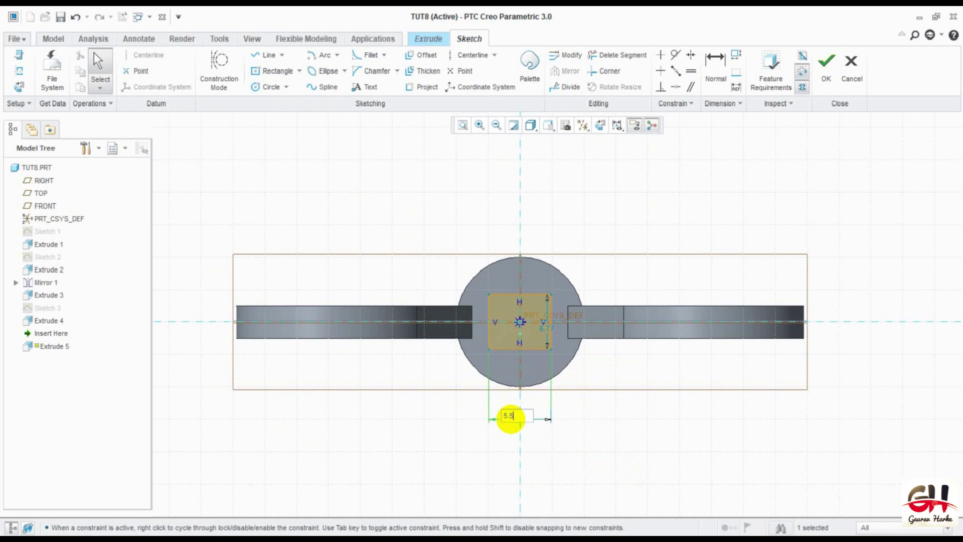
{"action": "key", "text": "Return"}
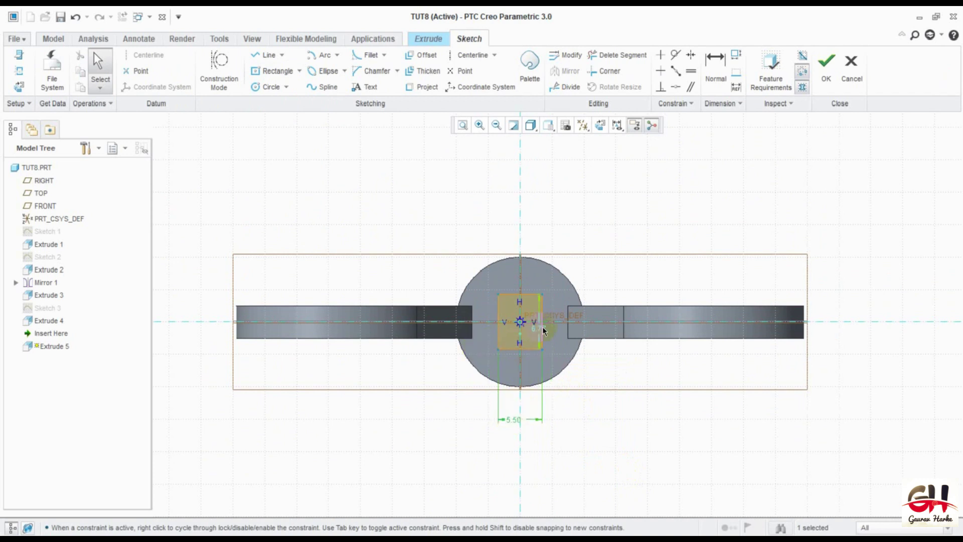
{"action": "double_click", "coordinate": [539, 329]}
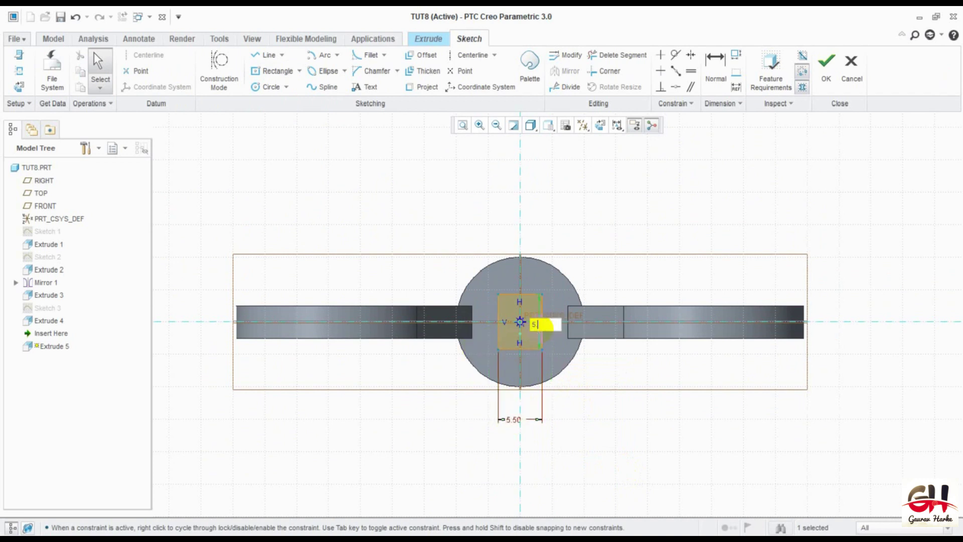
{"action": "key", "text": "Return"}
{"action": "left_click", "coordinate": [608, 440]}
{"action": "left_click_drag", "start_coordinate": [542, 329], "coordinate": [611, 256]}
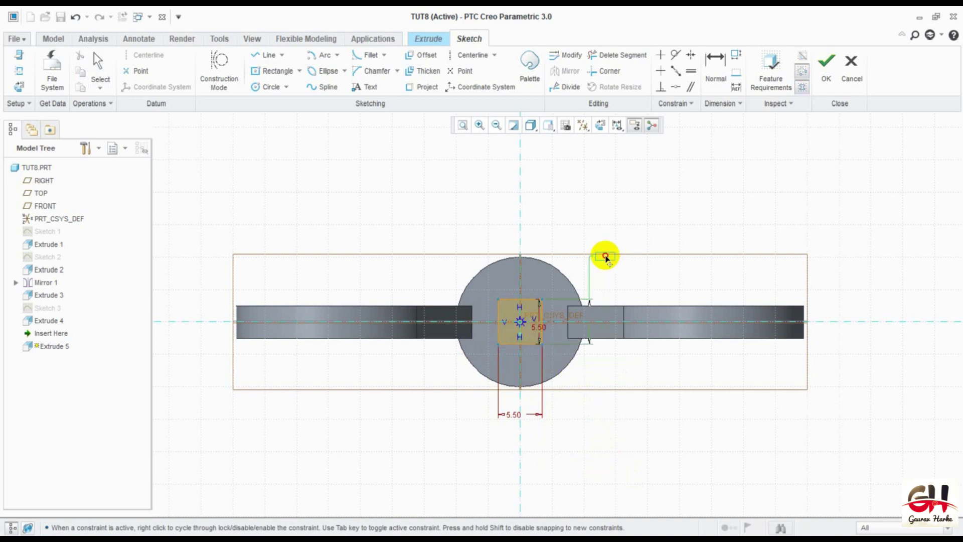
{"action": "left_click", "coordinate": [626, 434]}
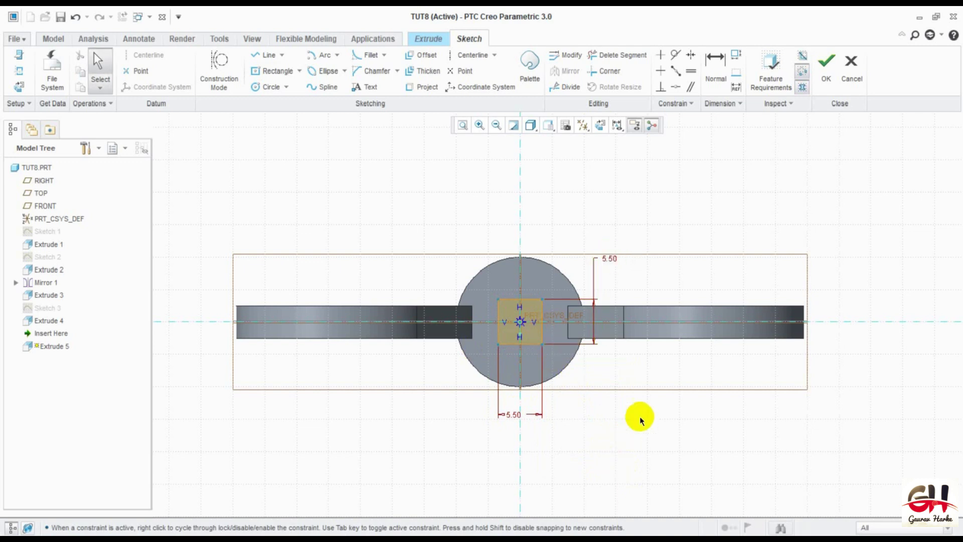
{"action": "left_click", "coordinate": [826, 61]}
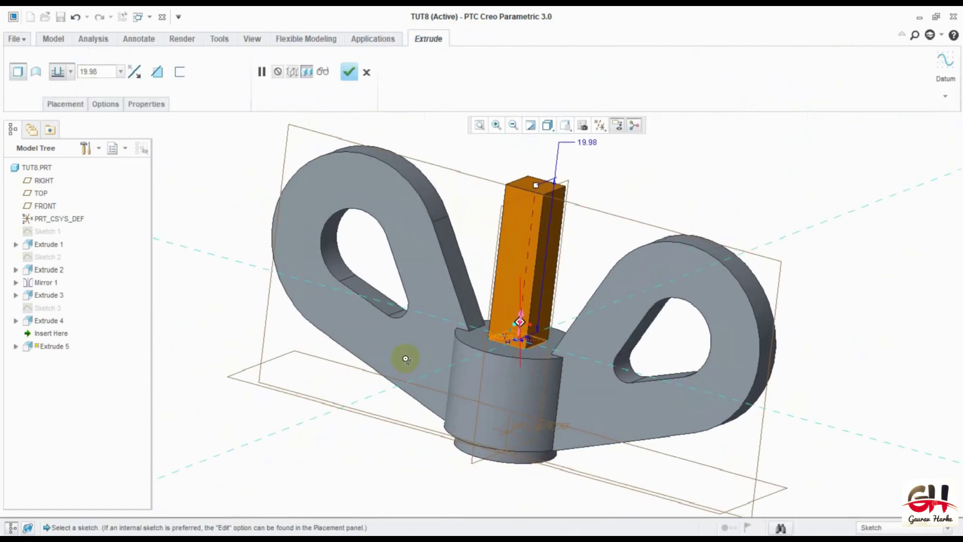
Step: Set the extrude depth to To Next, flipped into the hub, removing material
{"action": "left_click", "coordinate": [70, 74]}
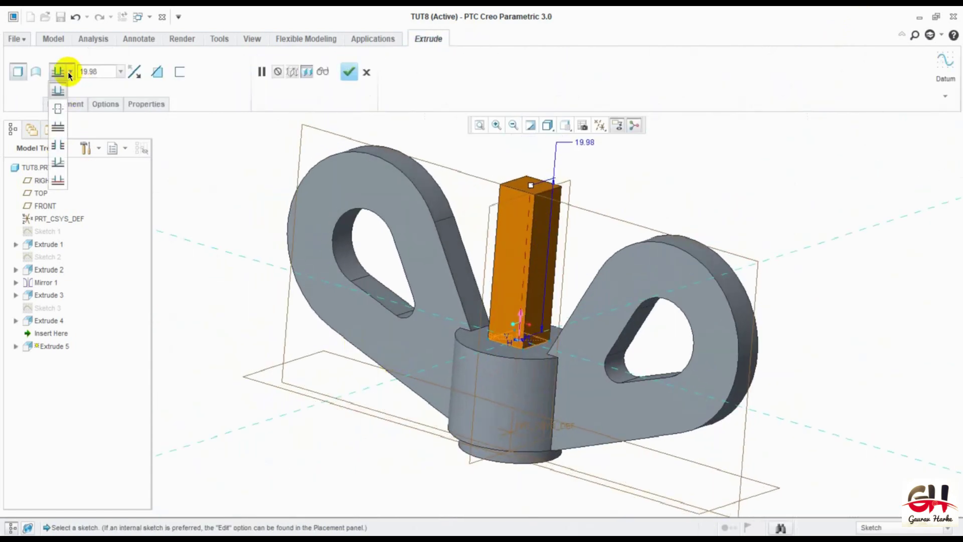
{"action": "left_click", "coordinate": [62, 129]}
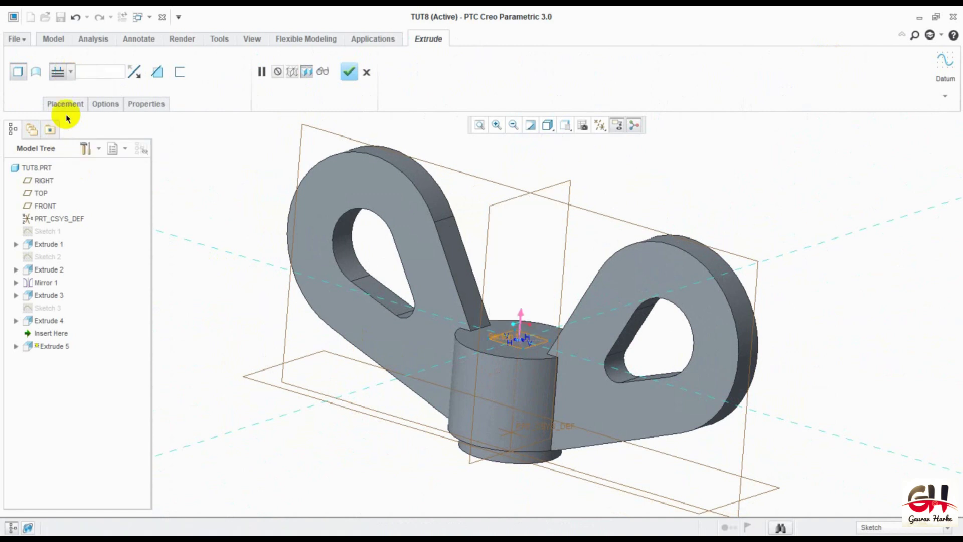
{"action": "left_click", "coordinate": [134, 71]}
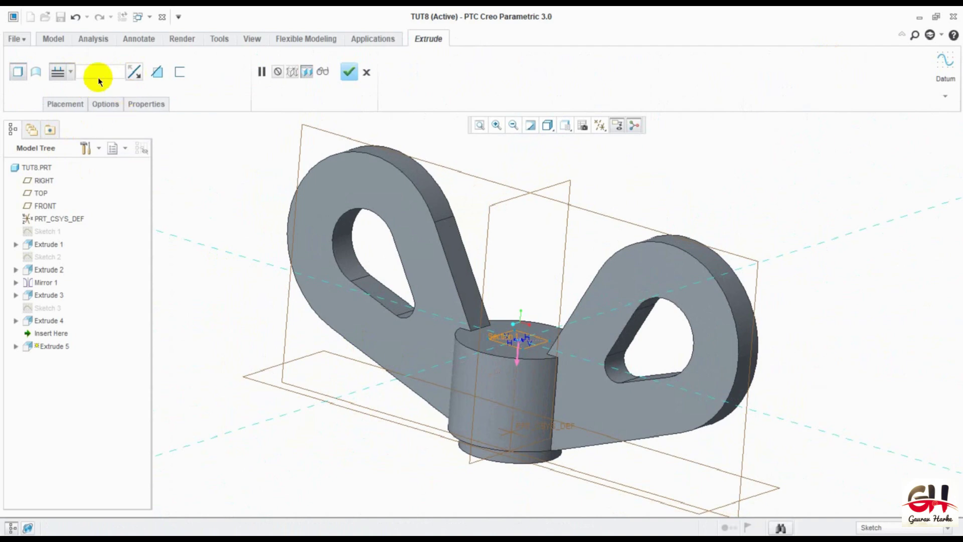
{"action": "left_click", "coordinate": [150, 72]}
{"action": "mouse_move", "coordinate": [441, 394]}
{"action": "middle_mouse_down"}
{"action": "mouse_move", "coordinate": [412, 455]}
{"action": "mouse_move", "coordinate": [440, 409]}
{"action": "mouse_move", "coordinate": [432, 407]}
{"action": "middle_mouse_up"}
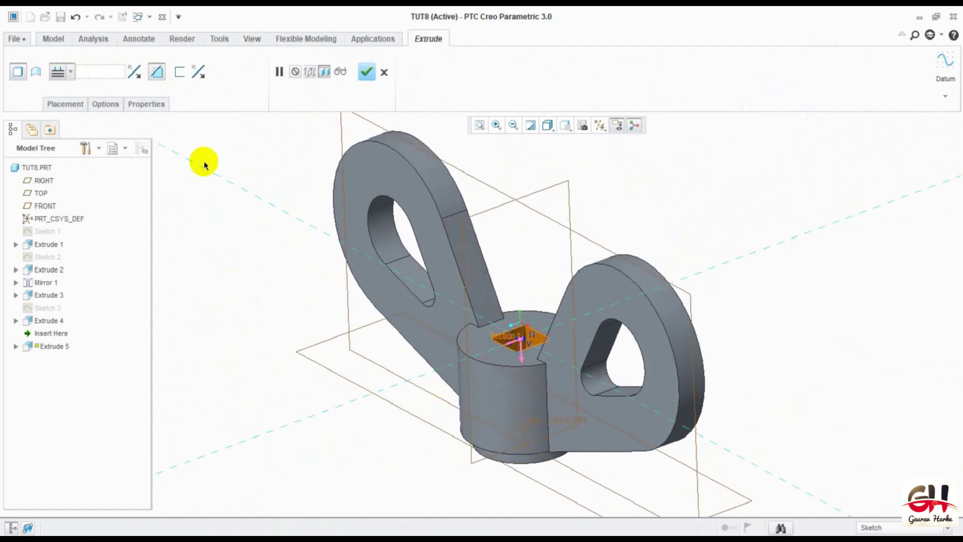
Step: Add a 3-degree taper to the square cut and confirm the extrude
{"action": "left_click", "coordinate": [66, 104]}
{"action": "left_click", "coordinate": [99, 104]}
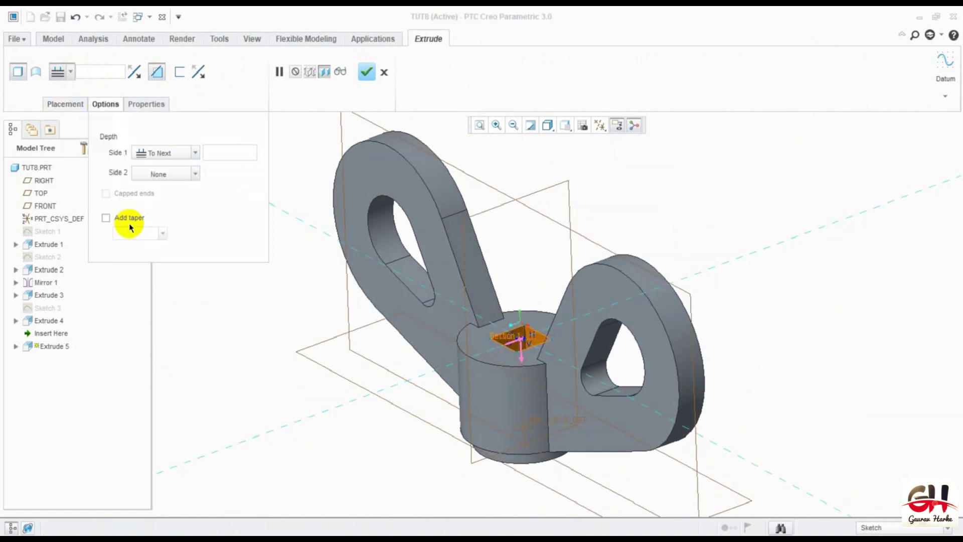
{"action": "middle_click_drag", "start_coordinate": [303, 363], "coordinate": [299, 367]}
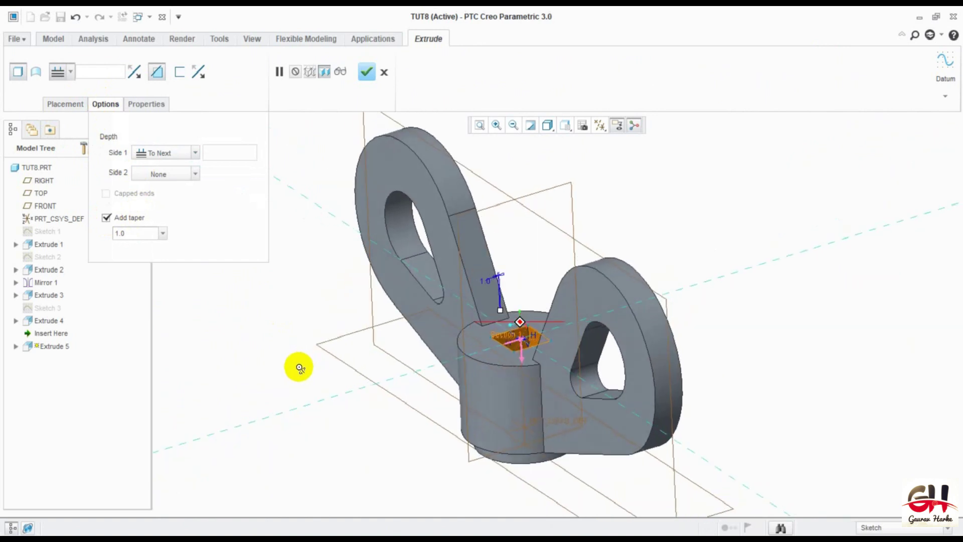
{"action": "left_click", "coordinate": [499, 275]}
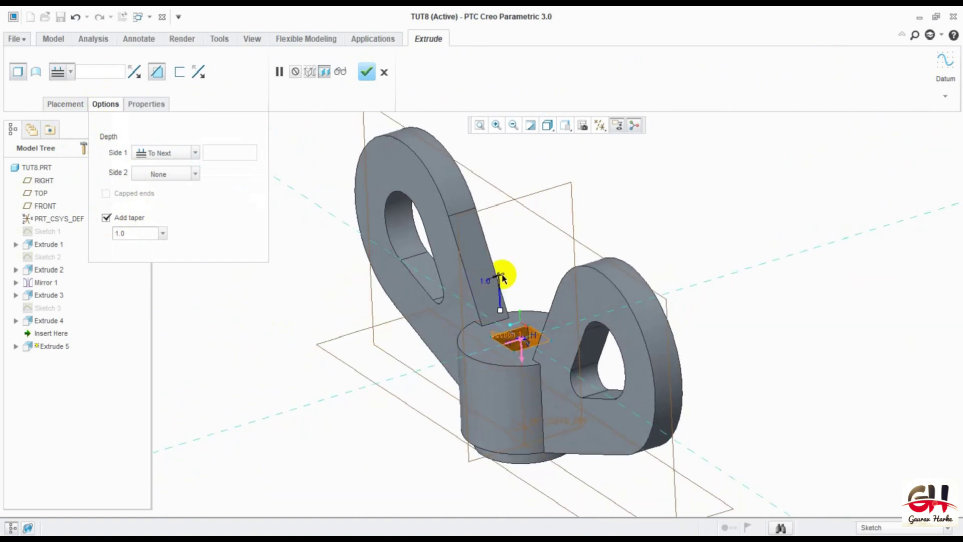
{"action": "left_click", "coordinate": [163, 233]}
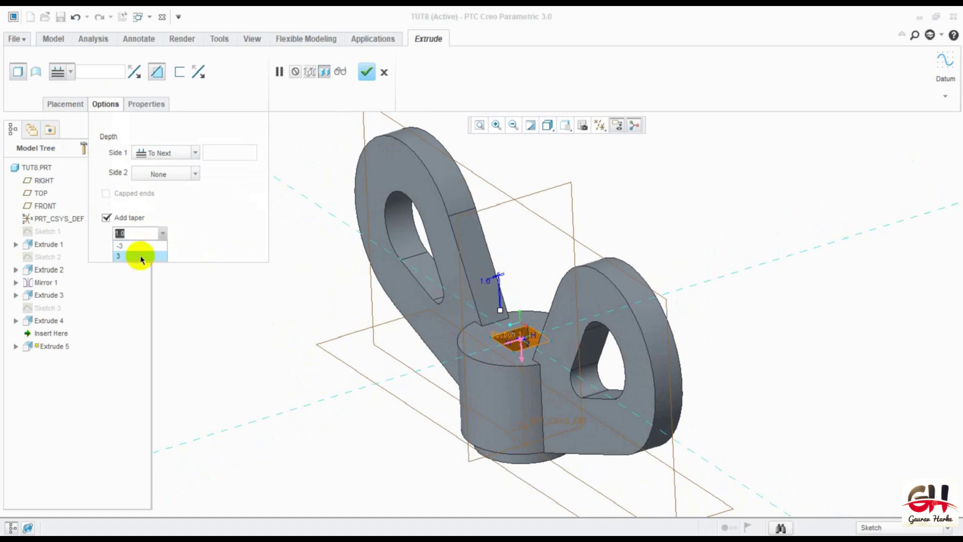
{"action": "left_click", "coordinate": [139, 255]}
{"action": "mouse_move", "coordinate": [311, 347]}
{"action": "middle_mouse_down"}
{"action": "mouse_move", "coordinate": [300, 380]}
{"action": "mouse_move", "coordinate": [307, 389]}
{"action": "mouse_move", "coordinate": [301, 342]}
{"action": "middle_mouse_up"}
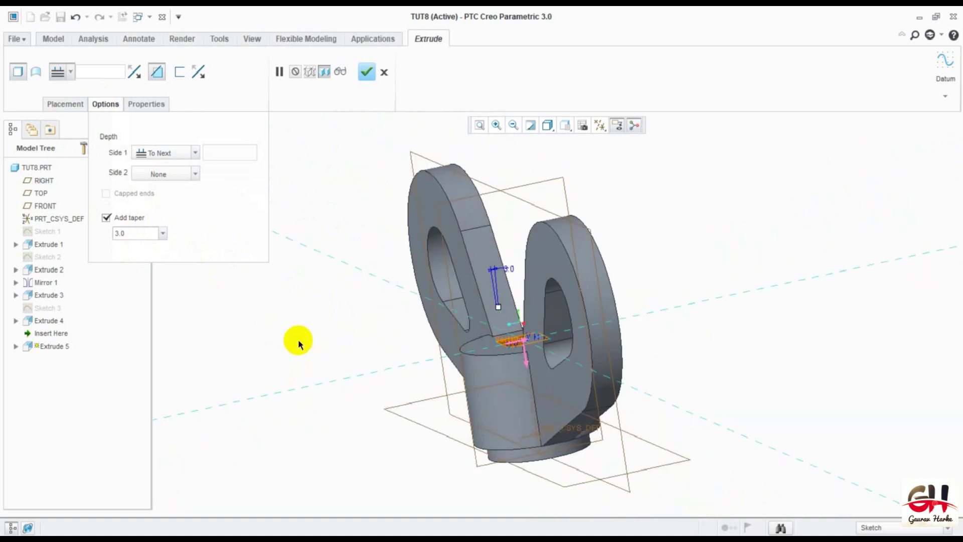
{"action": "mouse_move", "coordinate": [340, 347]}
{"action": "middle_mouse_down"}
{"action": "mouse_move", "coordinate": [325, 403]}
{"action": "mouse_move", "coordinate": [376, 233]}
{"action": "mouse_move", "coordinate": [355, 236]}
{"action": "mouse_move", "coordinate": [340, 258]}
{"action": "mouse_move", "coordinate": [344, 366]}
{"action": "mouse_move", "coordinate": [327, 371]}
{"action": "mouse_move", "coordinate": [333, 377]}
{"action": "middle_mouse_up"}
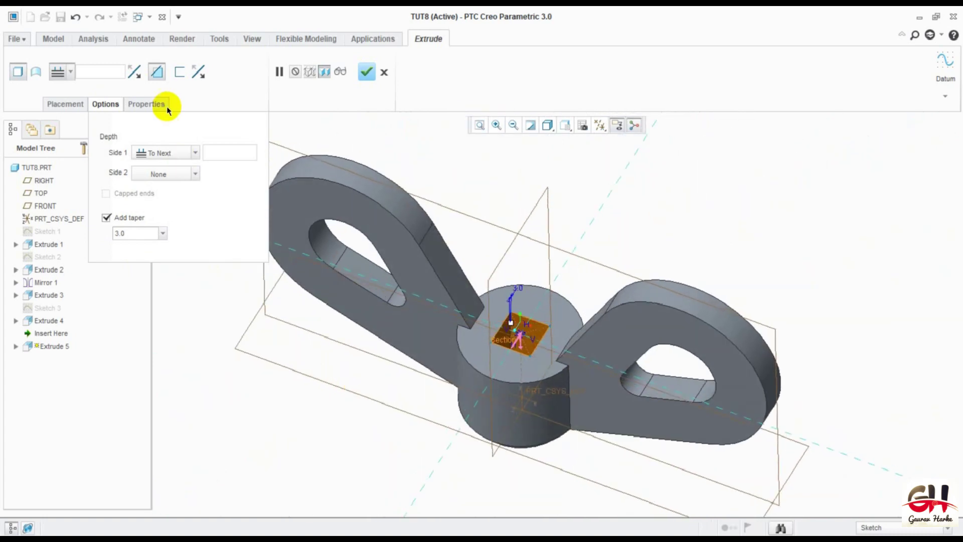
{"action": "left_click", "coordinate": [367, 73]}
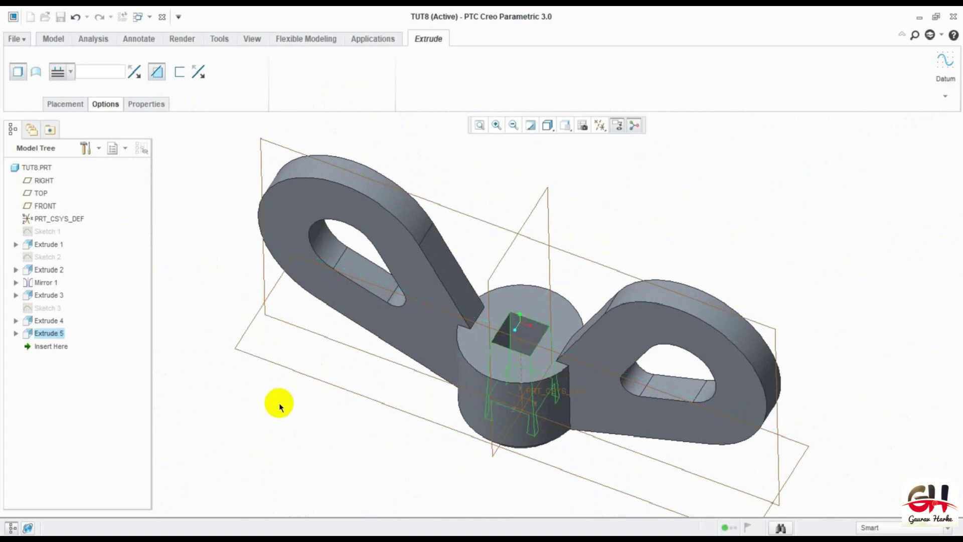
{"action": "mouse_move", "coordinate": [398, 430]}
{"action": "middle_mouse_down"}
{"action": "mouse_move", "coordinate": [389, 470]}
{"action": "mouse_move", "coordinate": [458, 316]}
{"action": "mouse_move", "coordinate": [416, 420]}
{"action": "middle_mouse_up"}
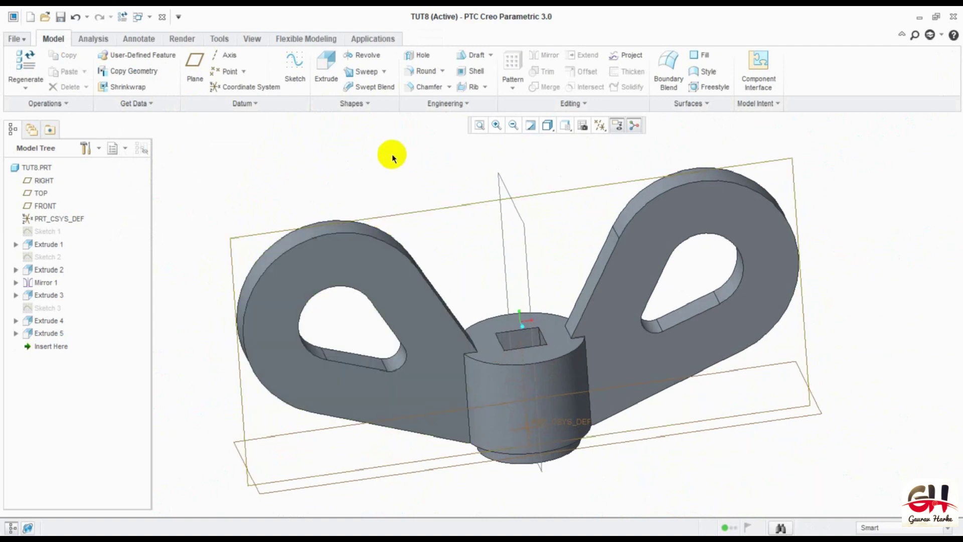
Step: Start Sketch 4 on the FRONT datum plane with RIGHT as reference
{"action": "left_click", "coordinate": [298, 65]}
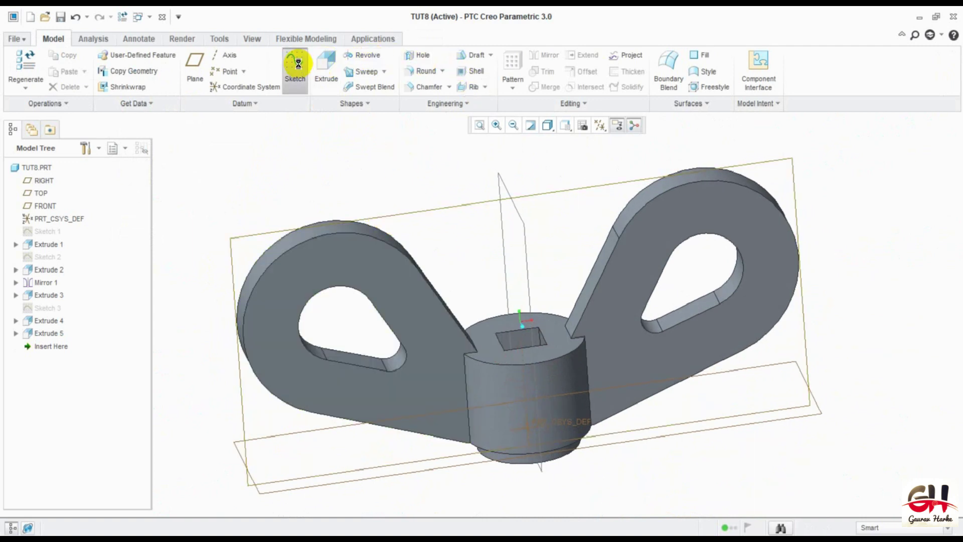
{"action": "left_click", "coordinate": [456, 206]}
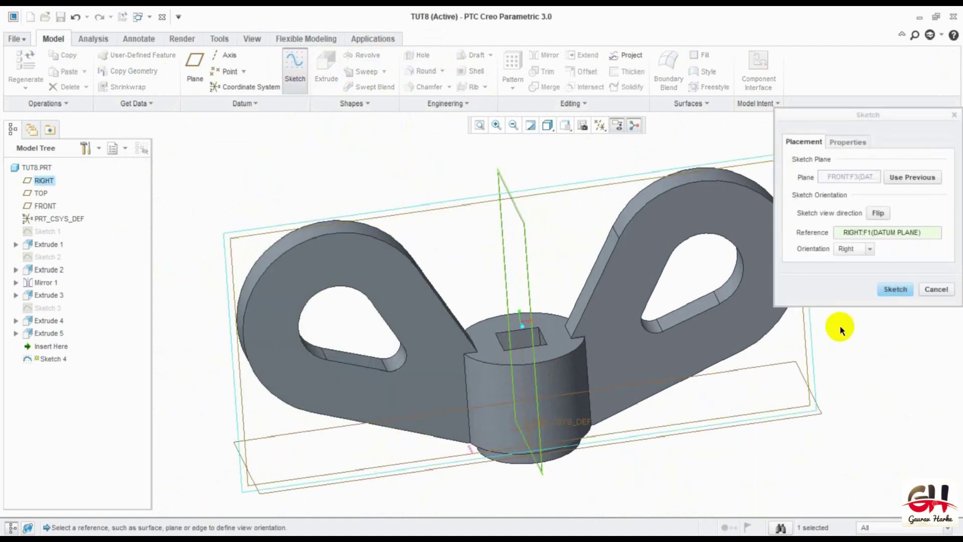
{"action": "left_click", "coordinate": [895, 288]}
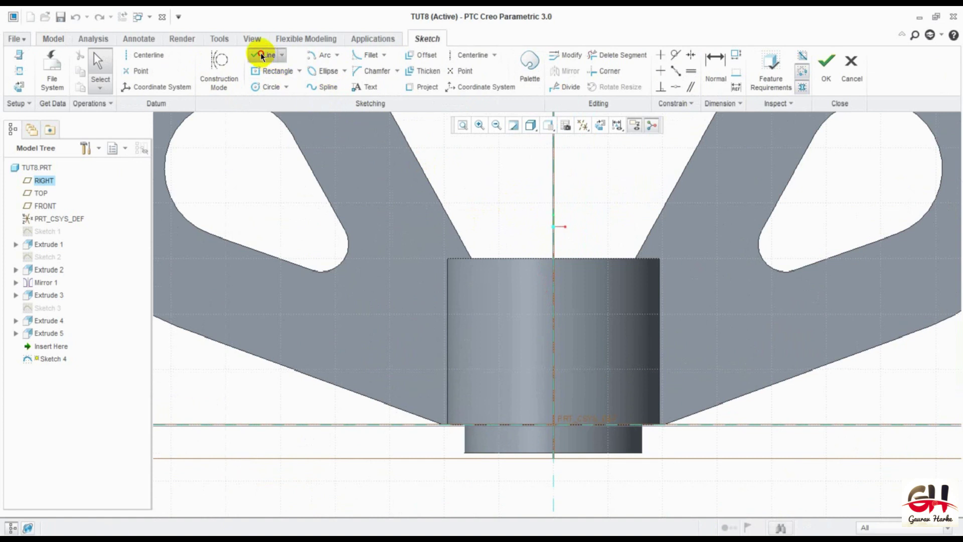
Step: Draw a 45° slanted line to the hub axis, its top end aligned on the hub's top edge
{"action": "left_click", "coordinate": [264, 55]}
{"action": "left_click", "coordinate": [475, 232]}
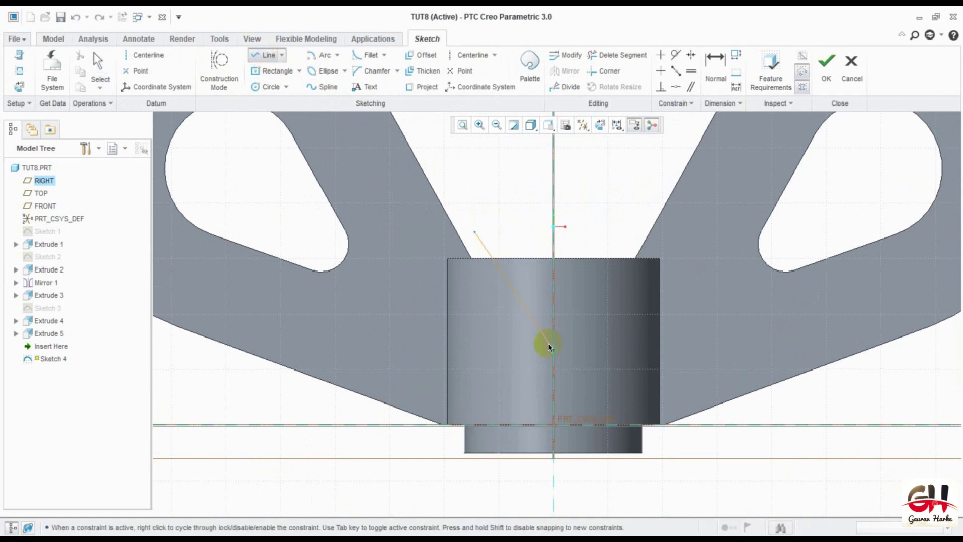
{"action": "left_click", "coordinate": [553, 314]}
{"action": "middle_click", "coordinate": [516, 380]}
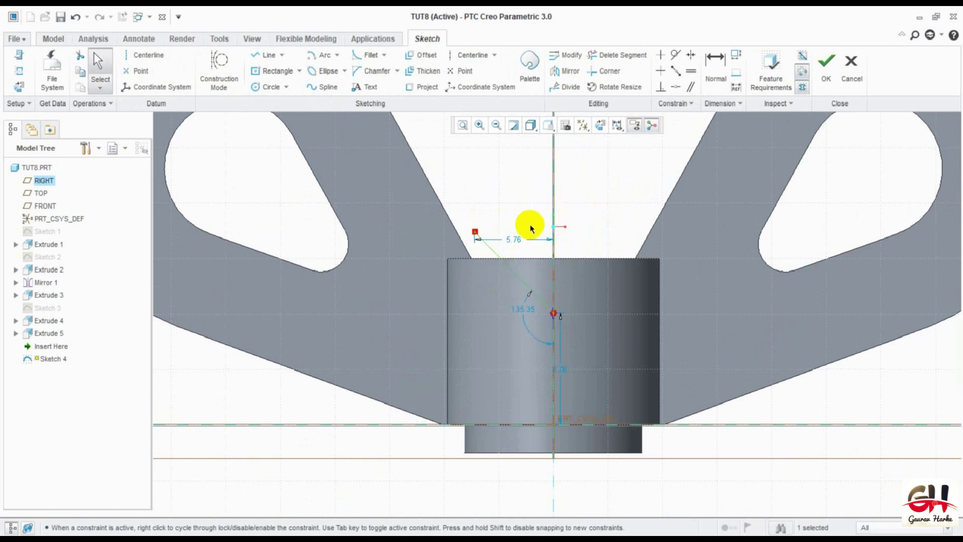
{"action": "left_click", "coordinate": [675, 87]}
{"action": "left_click", "coordinate": [476, 234]}
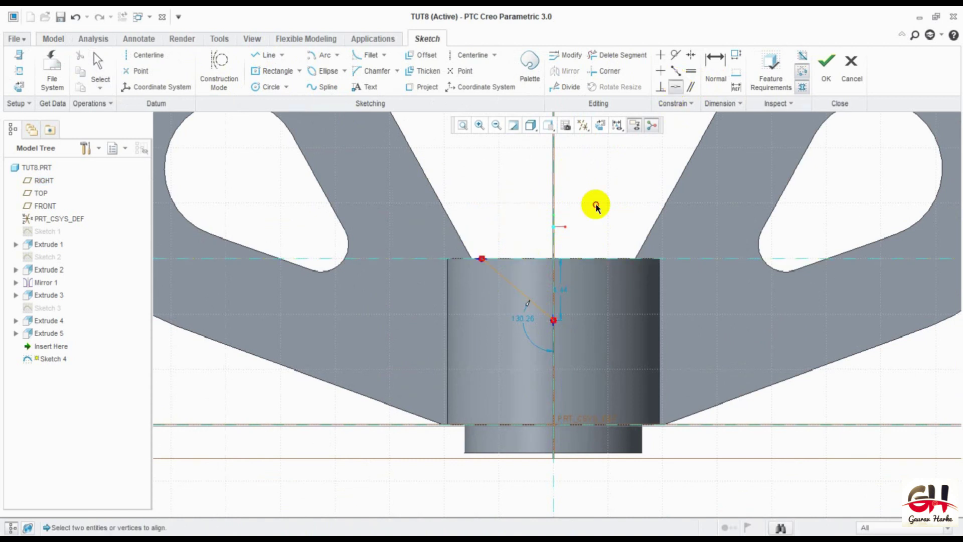
{"action": "left_click", "coordinate": [714, 68]}
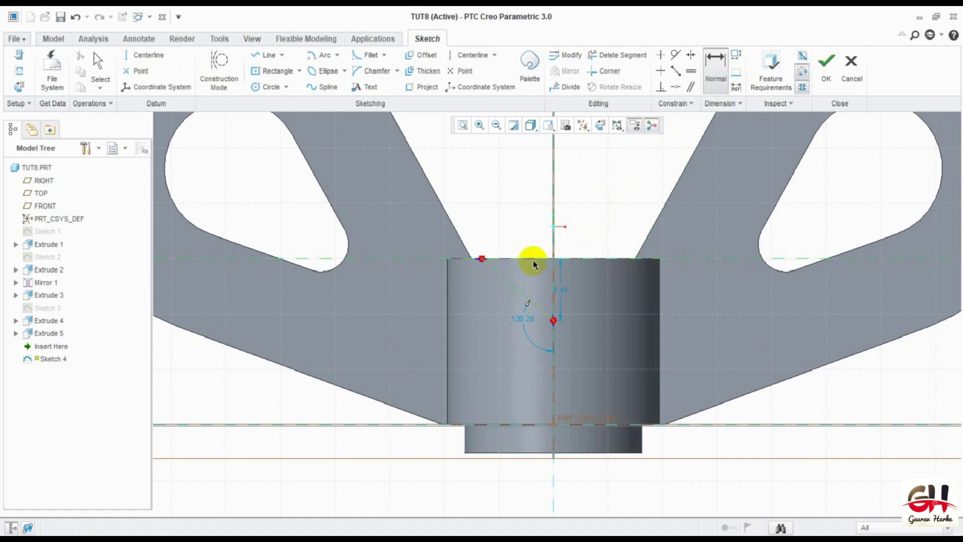
{"action": "middle_click", "coordinate": [546, 282]}
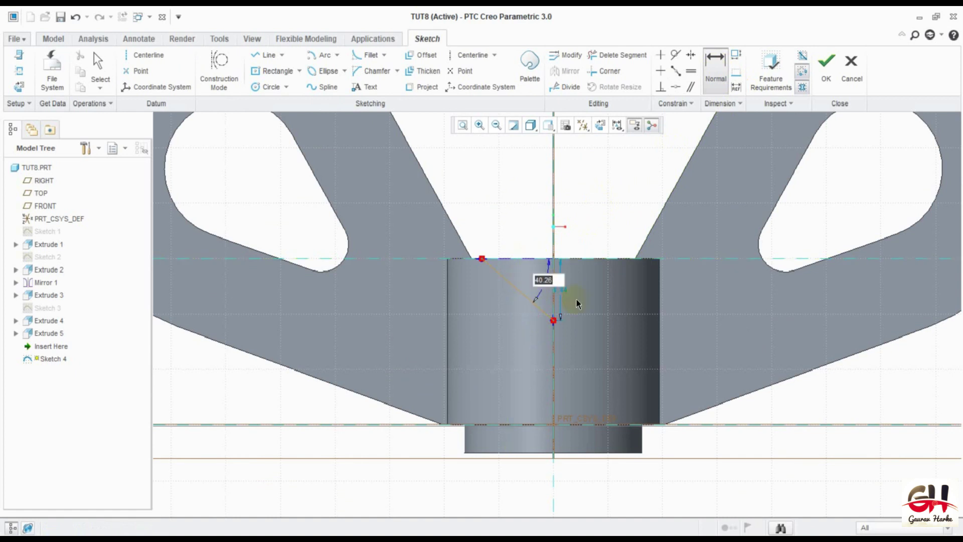
{"action": "type", "text": "45"}
{"action": "key", "text": "Return"}
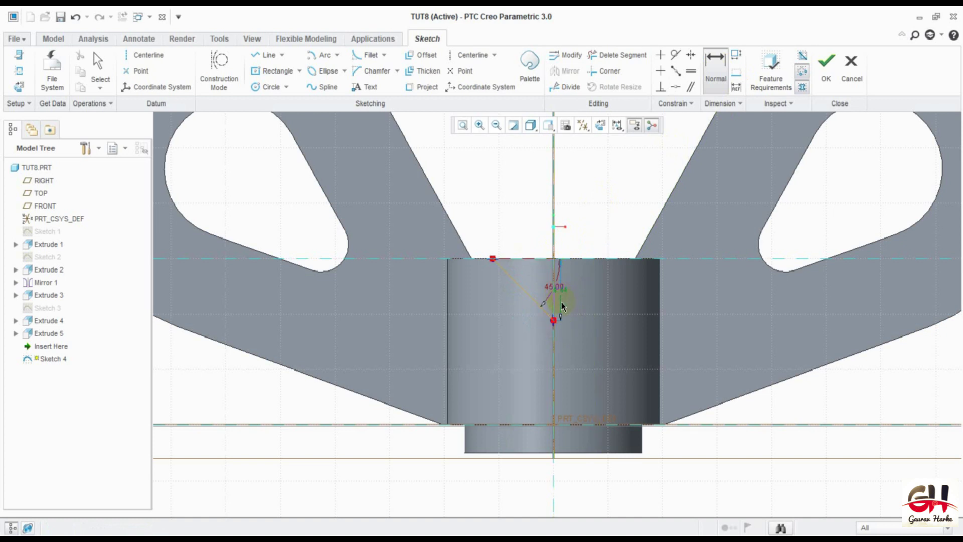
Step: Dimension the line's top end 4.25 from the centreline and finish the sketch
{"action": "left_click", "coordinate": [675, 86]}
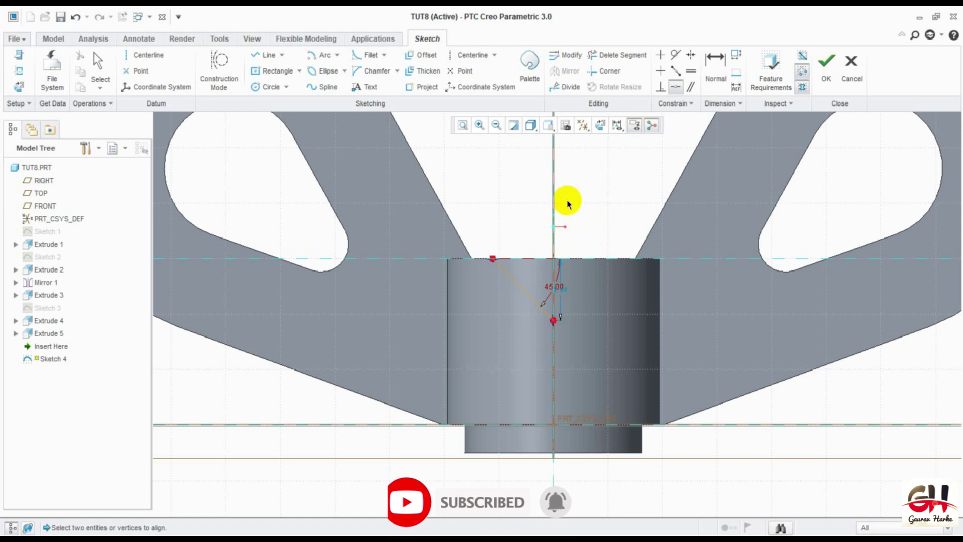
{"action": "left_click", "coordinate": [711, 76]}
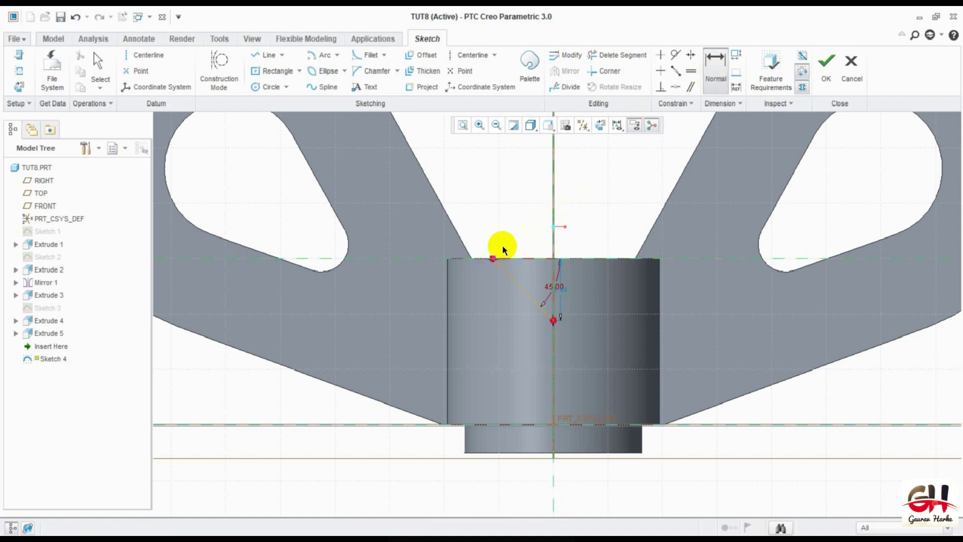
{"action": "middle_click", "coordinate": [505, 246]}
{"action": "left_click", "coordinate": [715, 73]}
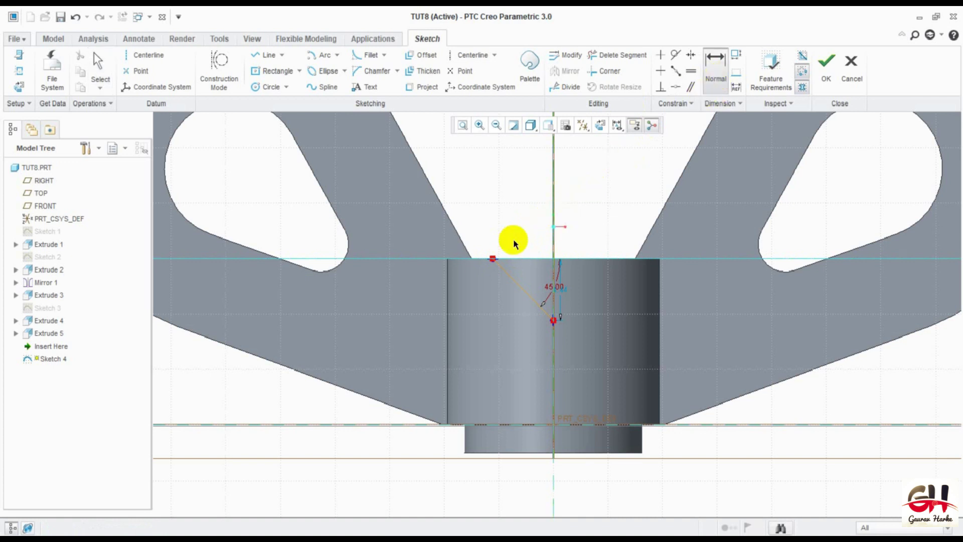
{"action": "left_click", "coordinate": [492, 259]}
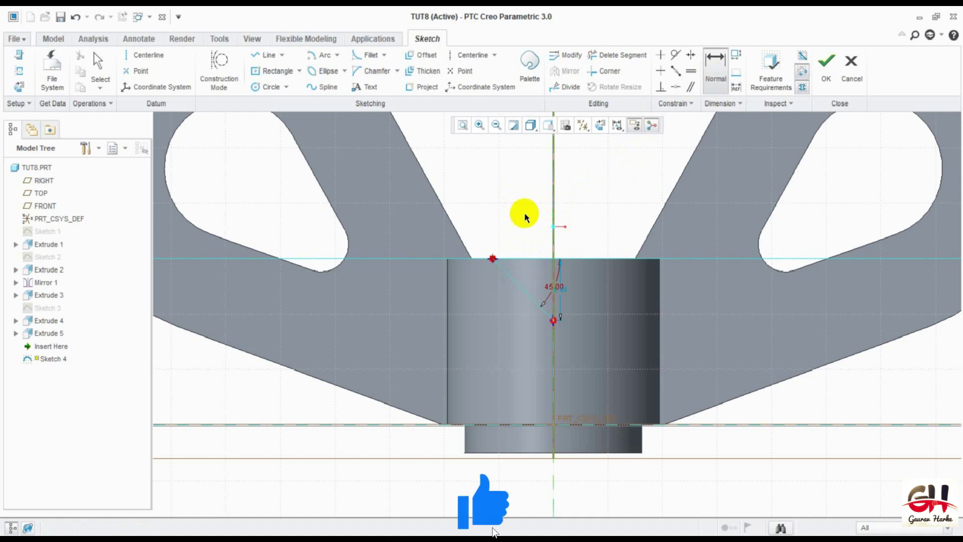
{"action": "middle_click", "coordinate": [523, 216]}
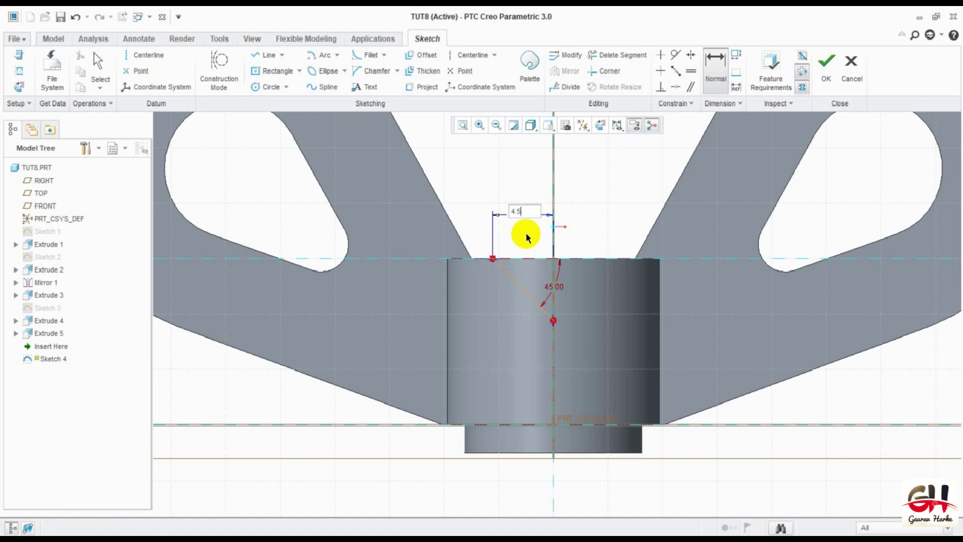
{"action": "type", "text": "5"}
{"action": "key", "text": "Return"}
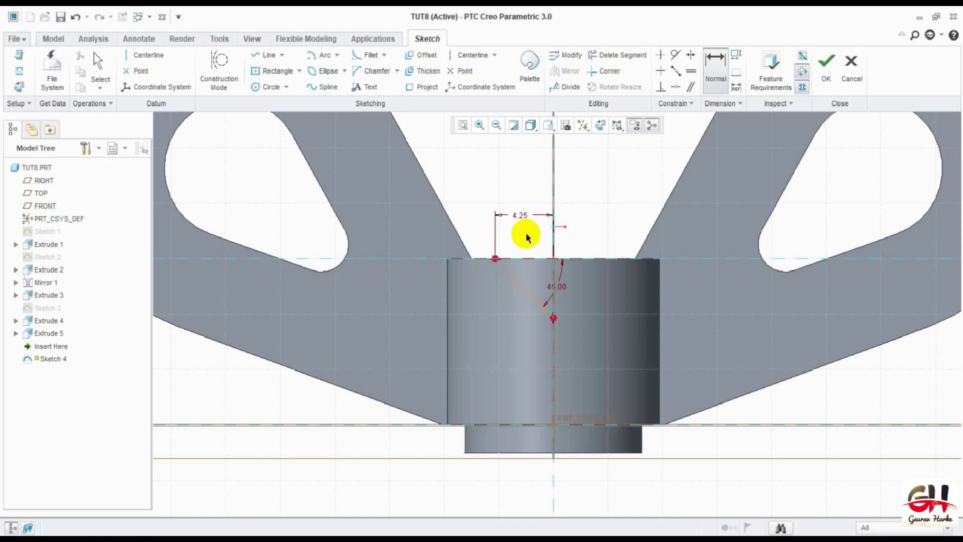
{"action": "left_click", "coordinate": [826, 62]}
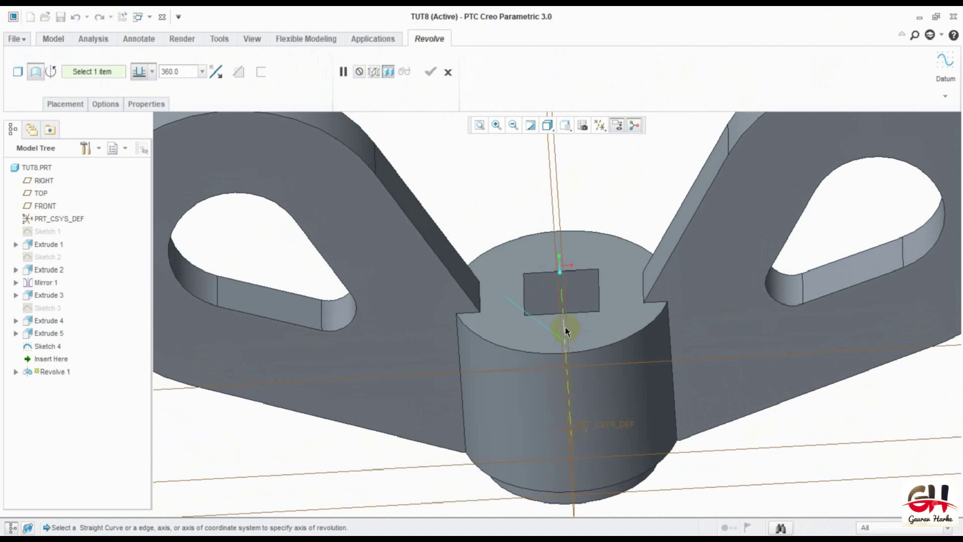
Step: Revolve the countersink profile 360° about the hub's centre axis as a material-removing cut
{"action": "left_click", "coordinate": [104, 73]}
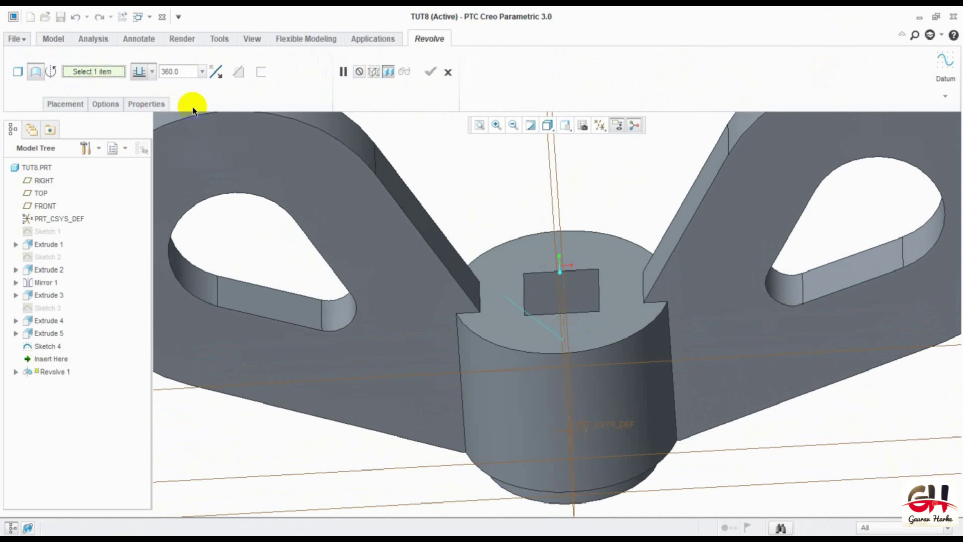
{"action": "left_click", "coordinate": [559, 321]}
{"action": "mouse_move", "coordinate": [465, 198]}
{"action": "middle_mouse_down"}
{"action": "mouse_move", "coordinate": [493, 170]}
{"action": "mouse_move", "coordinate": [452, 189]}
{"action": "middle_mouse_up"}
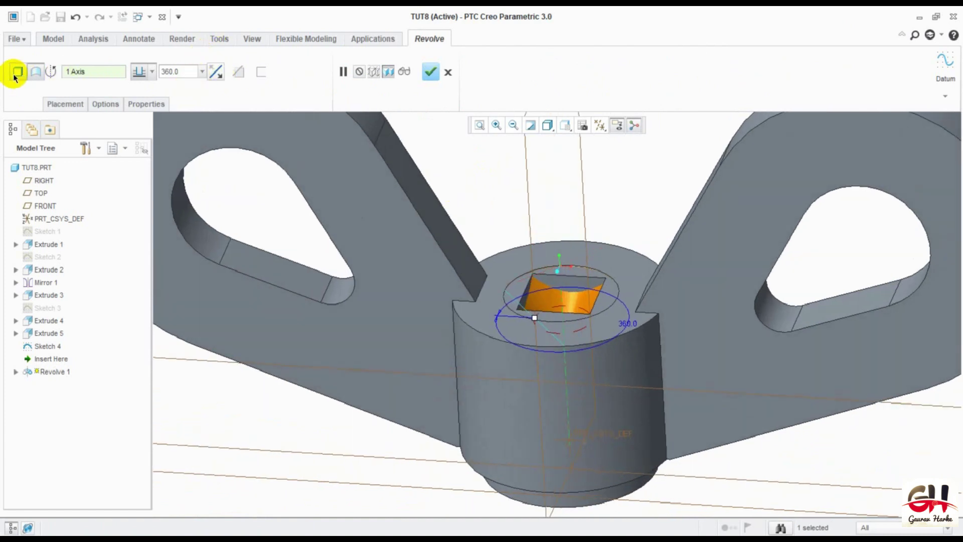
{"action": "middle_click_drag", "start_coordinate": [459, 182], "coordinate": [465, 182]}
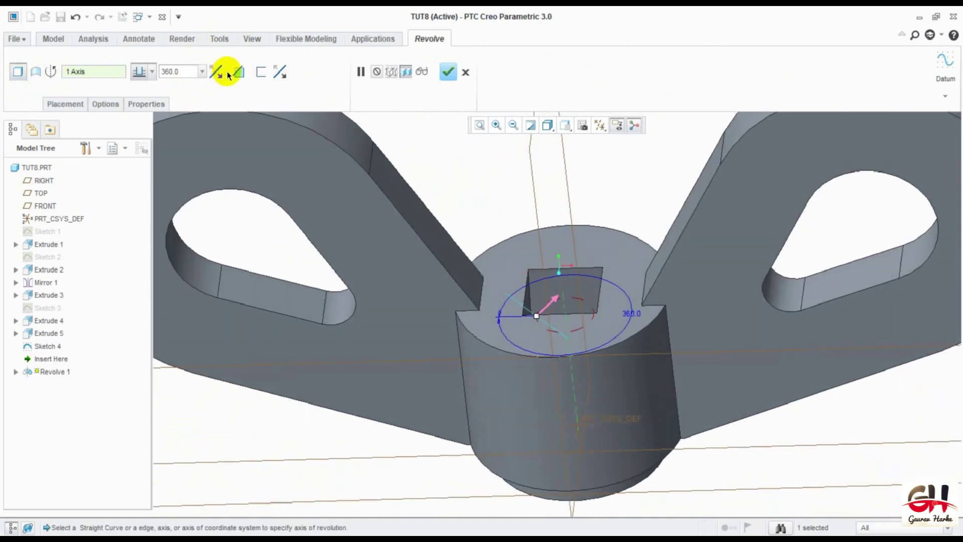
{"action": "left_click", "coordinate": [228, 75]}
{"action": "mouse_move", "coordinate": [409, 155]}
{"action": "middle_mouse_down"}
{"action": "mouse_move", "coordinate": [467, 193]}
{"action": "mouse_move", "coordinate": [475, 158]}
{"action": "mouse_move", "coordinate": [507, 207]}
{"action": "mouse_move", "coordinate": [495, 179]}
{"action": "middle_mouse_up"}
{"action": "left_click", "coordinate": [448, 71]}
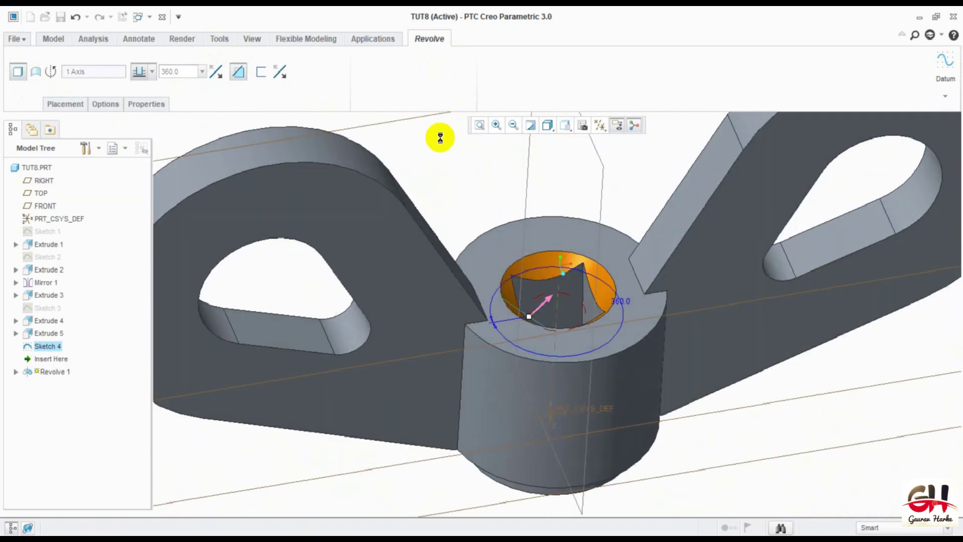
Step: Switch the model to the standard isometric saved orientation
{"action": "left_click", "coordinate": [575, 132]}
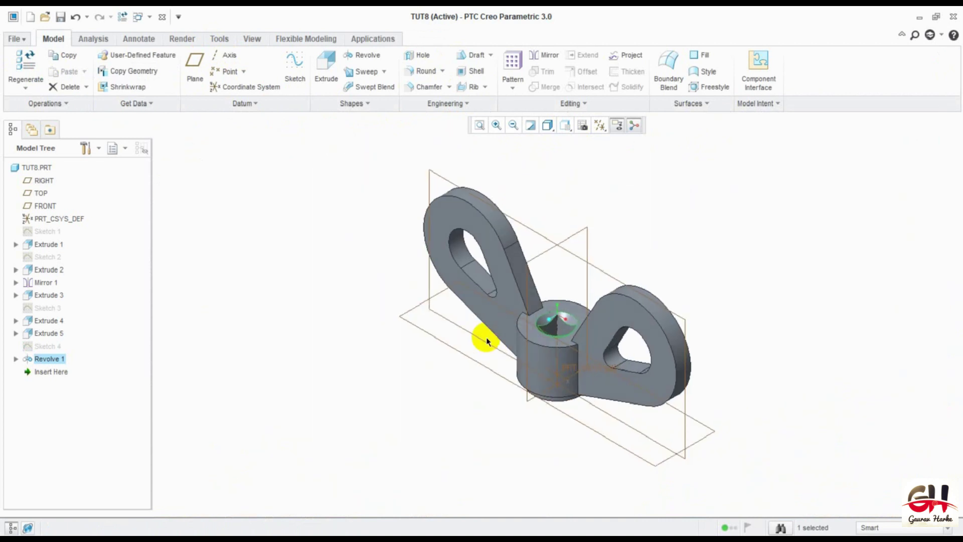
{"action": "left_click", "coordinate": [424, 71]}
{"action": "left_click", "coordinate": [423, 72]}
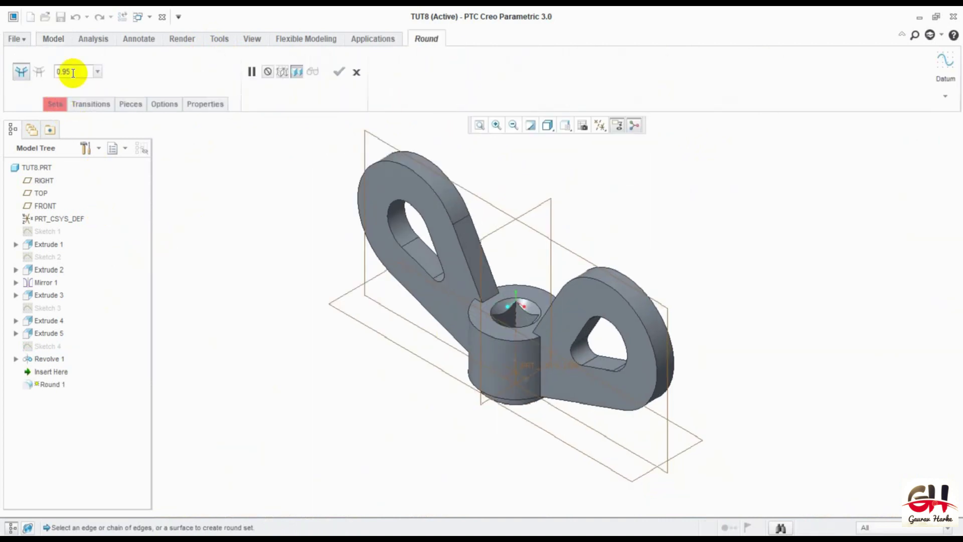
Step: Start a 1.50 radius round on the outer tangent edge chains of both wings
{"action": "type", "text": "1.50"}
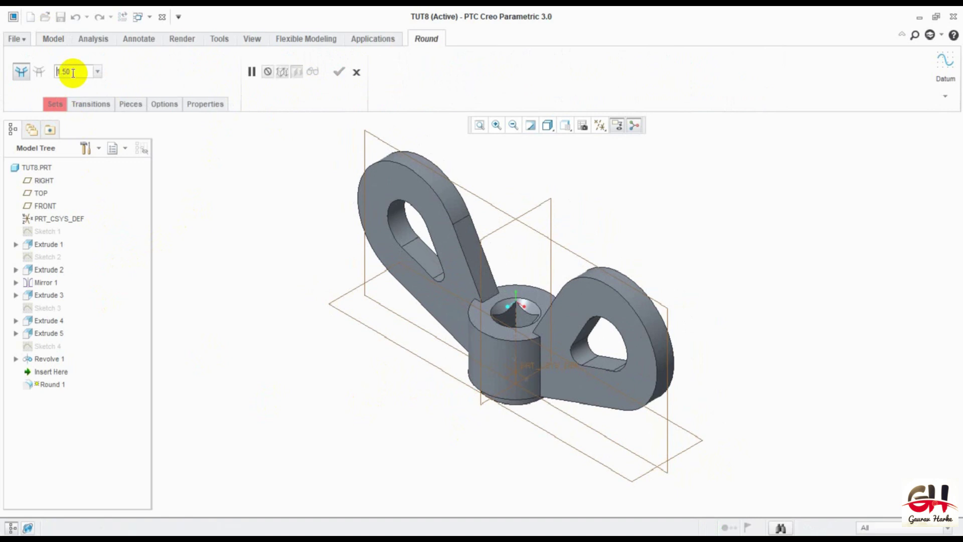
{"action": "left_click", "coordinate": [384, 164]}
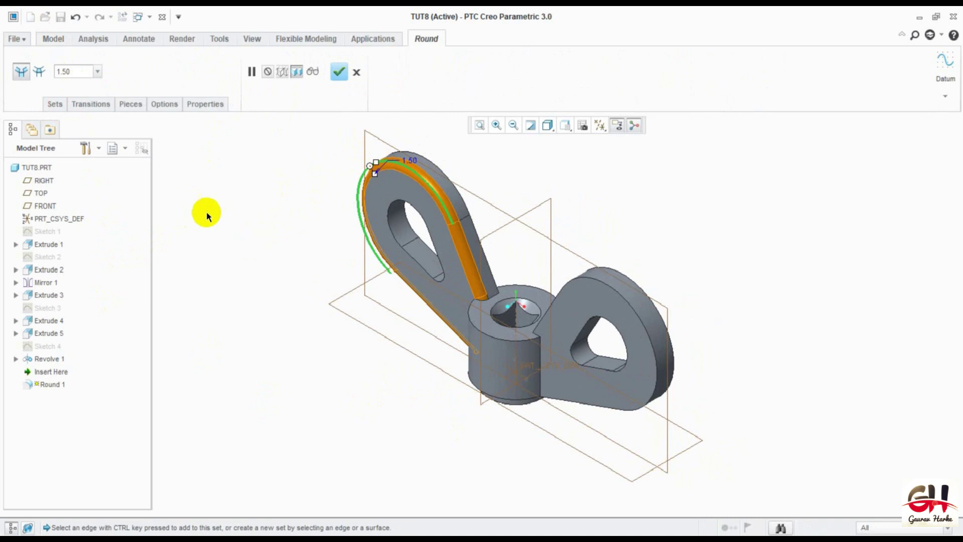
{"action": "left_click", "coordinate": [56, 104]}
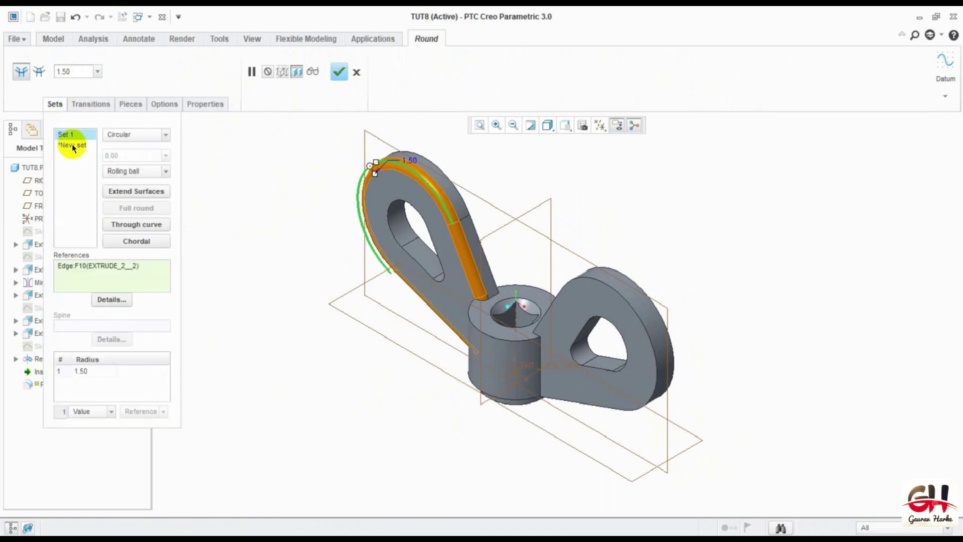
{"action": "left_click", "coordinate": [454, 187]}
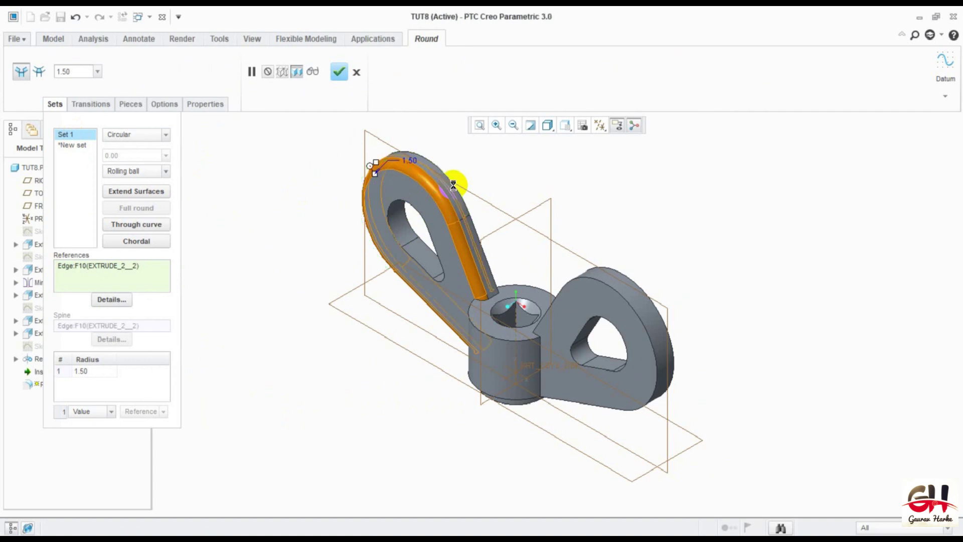
{"action": "left_click", "coordinate": [600, 282], "text": "ctrl"}
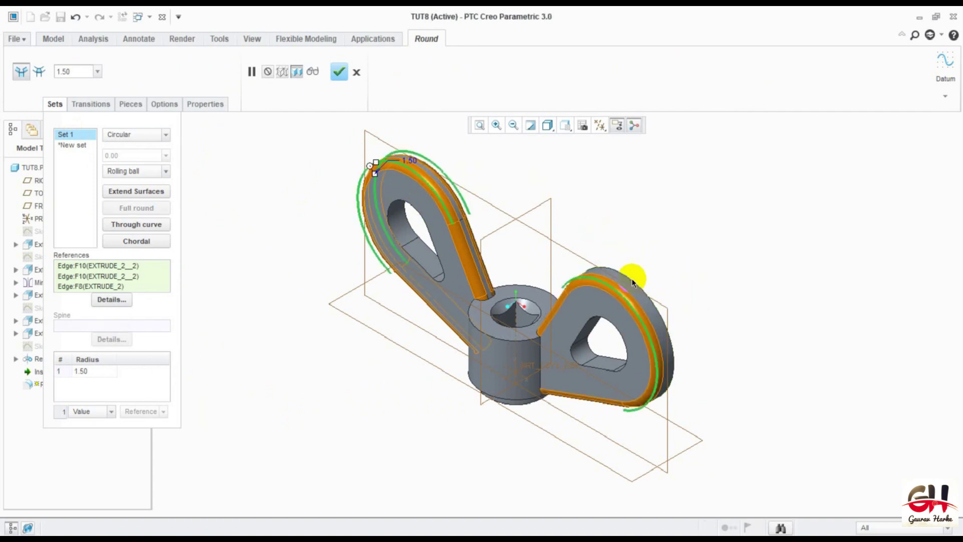
{"action": "left_click", "coordinate": [737, 206]}
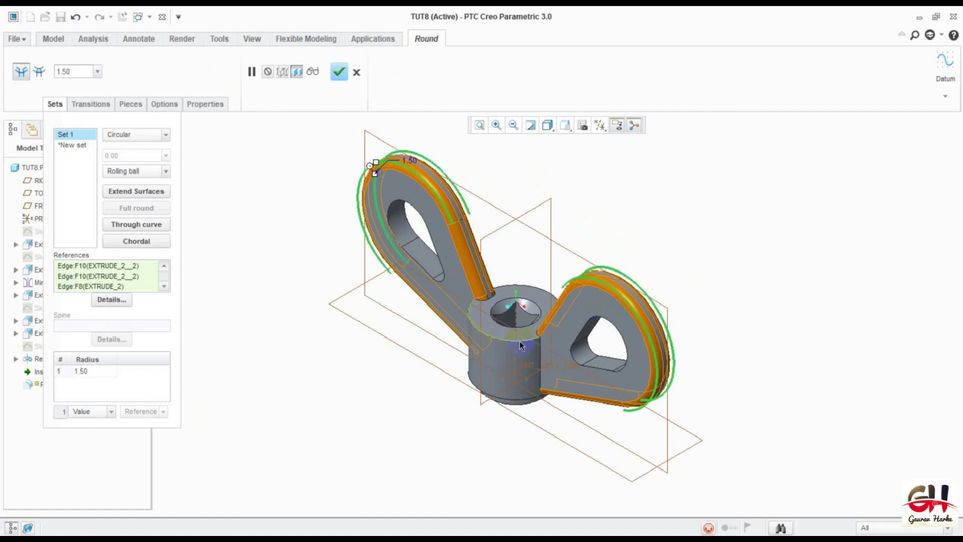
Step: Add the hub's top edges and the teardrop hole edge, then finish the 1.50 round
{"action": "left_click", "coordinate": [634, 240]}
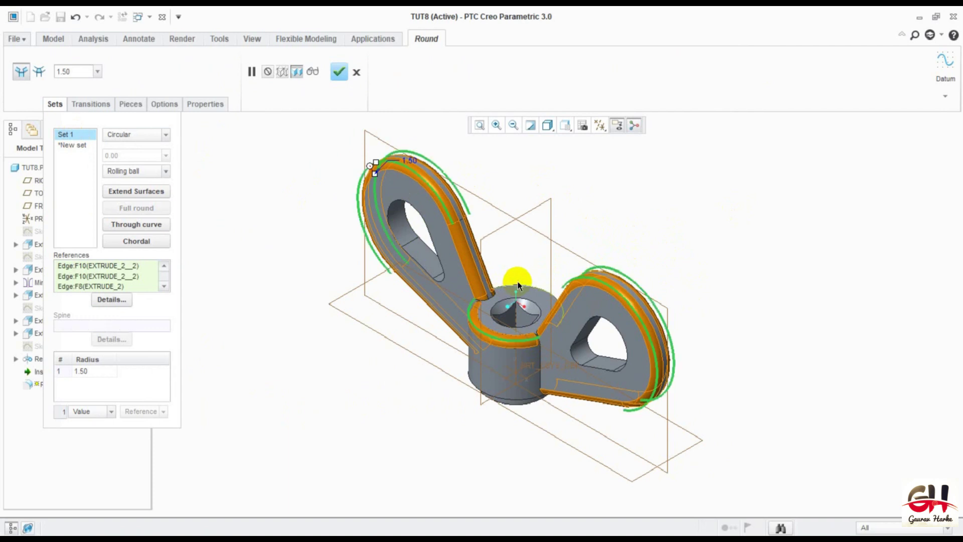
{"action": "left_click", "coordinate": [735, 398]}
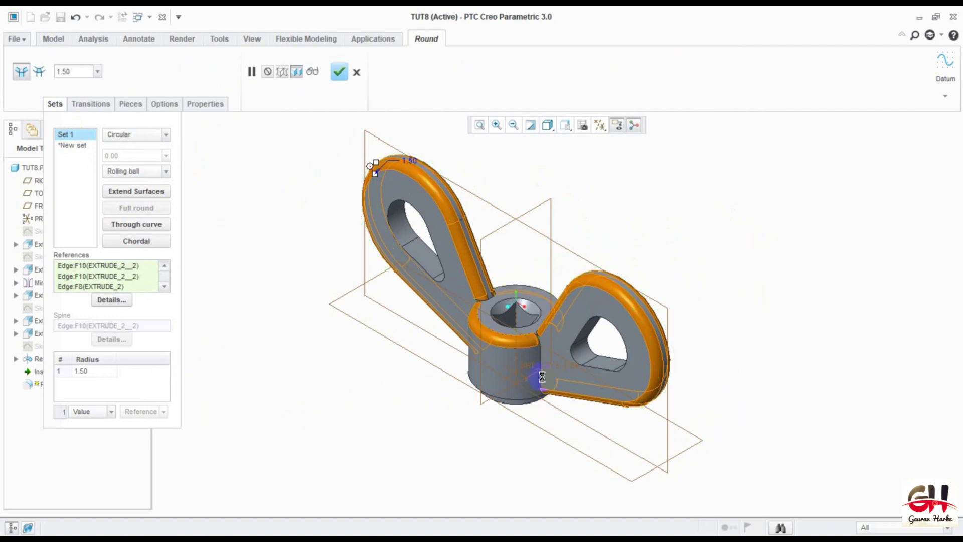
{"action": "left_click", "coordinate": [598, 339]}
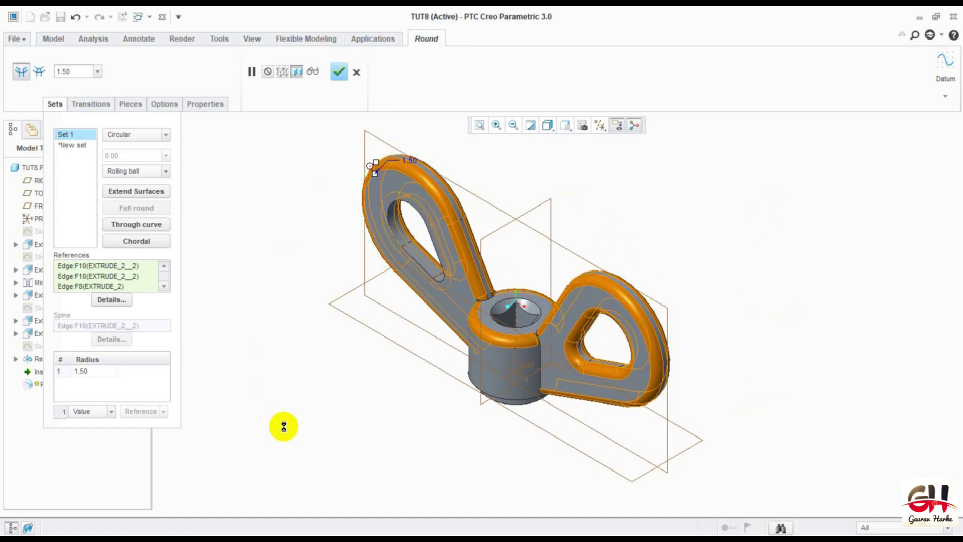
{"action": "middle_click_drag", "start_coordinate": [448, 333], "coordinate": [406, 405]}
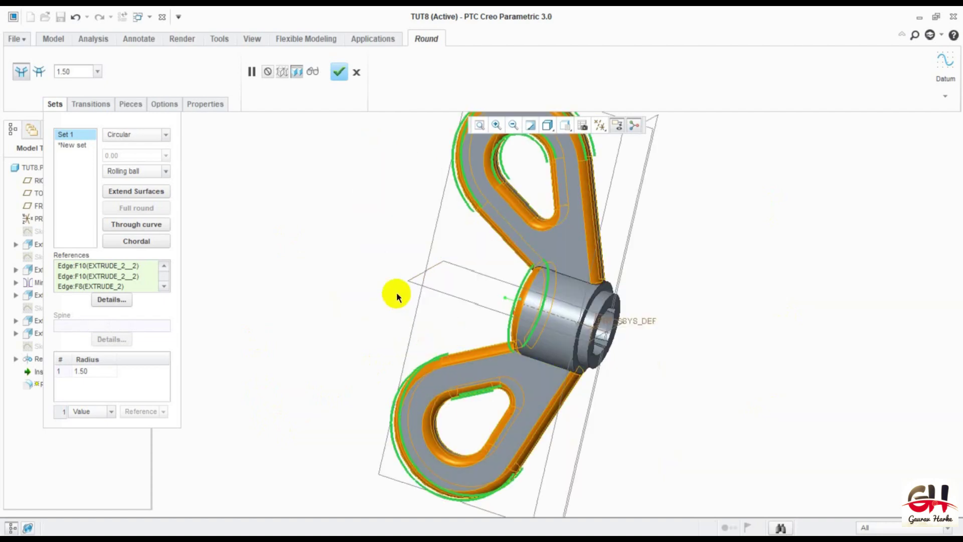
{"action": "mouse_move", "coordinate": [450, 196]}
{"action": "middle_mouse_down"}
{"action": "mouse_move", "coordinate": [366, 303]}
{"action": "mouse_move", "coordinate": [451, 268]}
{"action": "mouse_move", "coordinate": [507, 206]}
{"action": "mouse_move", "coordinate": [542, 256]}
{"action": "mouse_move", "coordinate": [539, 213]}
{"action": "mouse_move", "coordinate": [572, 225]}
{"action": "mouse_move", "coordinate": [557, 222]}
{"action": "middle_mouse_up"}
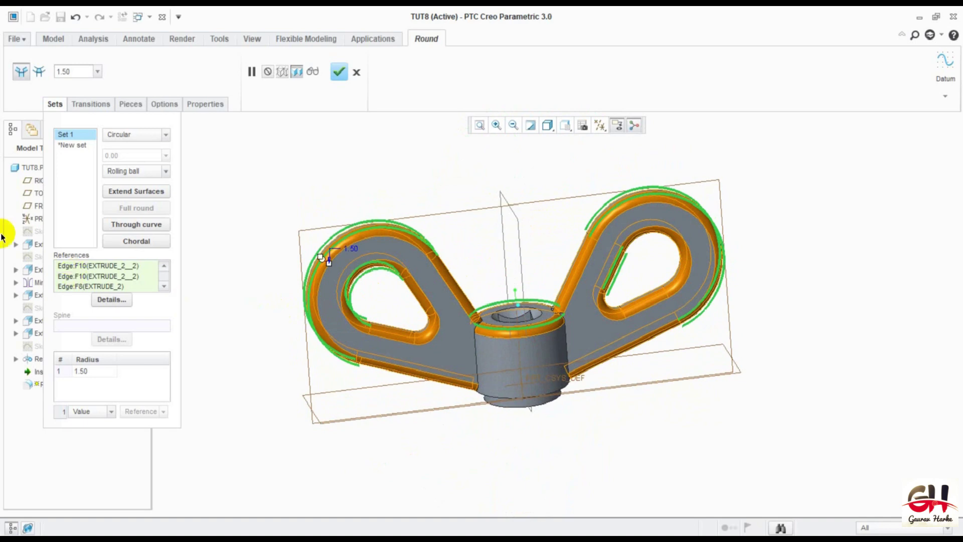
{"action": "left_click", "coordinate": [340, 71]}
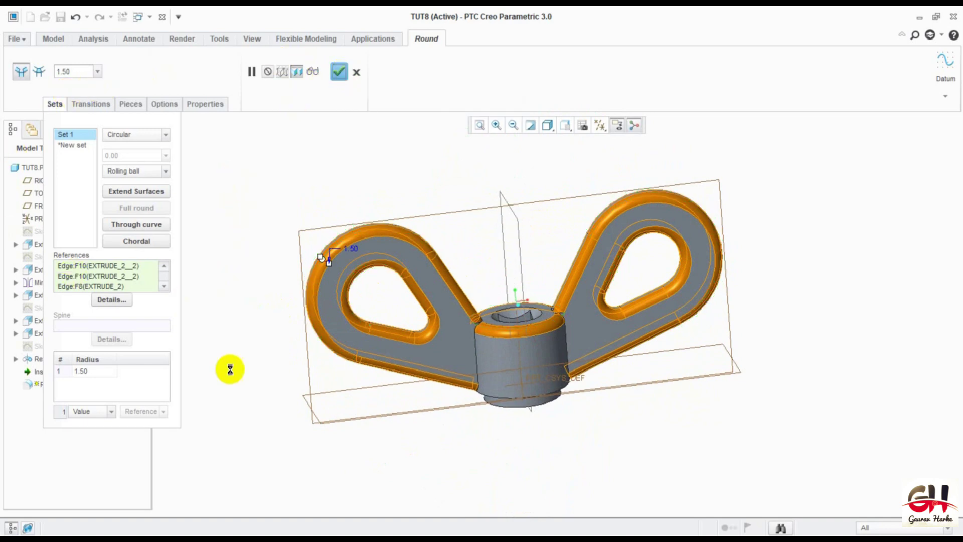
{"action": "mouse_move", "coordinate": [559, 447]}
{"action": "middle_mouse_down"}
{"action": "mouse_move", "coordinate": [588, 452]}
{"action": "mouse_move", "coordinate": [623, 327]}
{"action": "mouse_move", "coordinate": [624, 387]}
{"action": "mouse_move", "coordinate": [597, 424]}
{"action": "middle_mouse_up"}
{"action": "left_click", "coordinate": [416, 75]}
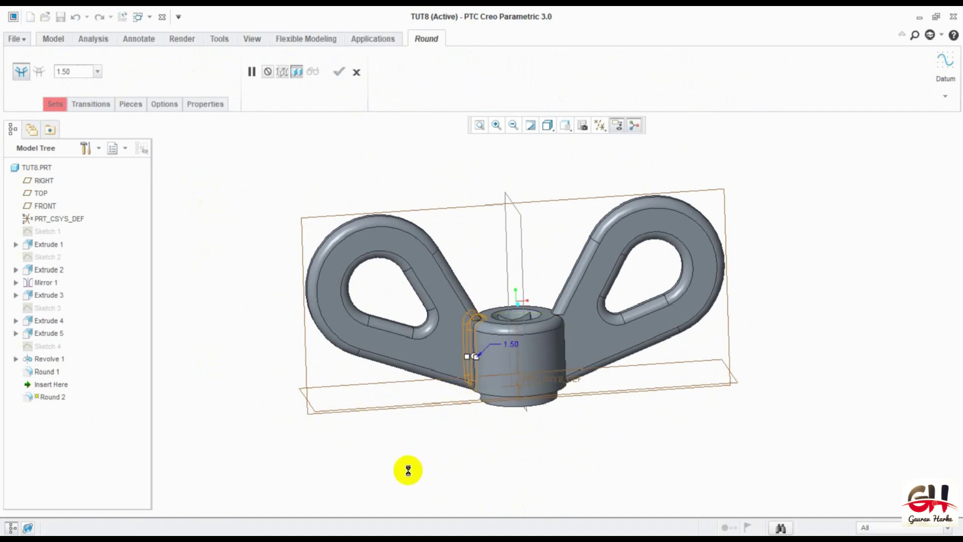
Step: Add the right wing-to-hub junction edge to the 1.50 round and check it
{"action": "left_click", "coordinate": [566, 356], "text": "ctrl"}
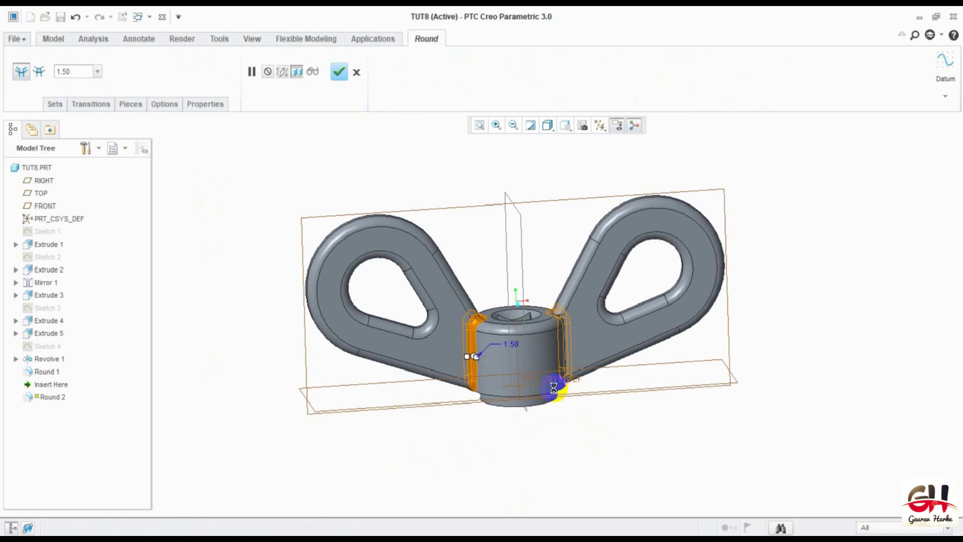
{"action": "mouse_move", "coordinate": [597, 449]}
{"action": "middle_mouse_down"}
{"action": "mouse_move", "coordinate": [545, 389]}
{"action": "mouse_move", "coordinate": [525, 389]}
{"action": "mouse_move", "coordinate": [491, 358]}
{"action": "mouse_move", "coordinate": [512, 307]}
{"action": "mouse_move", "coordinate": [535, 376]}
{"action": "mouse_move", "coordinate": [647, 418]}
{"action": "mouse_move", "coordinate": [617, 402]}
{"action": "mouse_move", "coordinate": [624, 386]}
{"action": "mouse_move", "coordinate": [630, 394]}
{"action": "middle_mouse_up"}
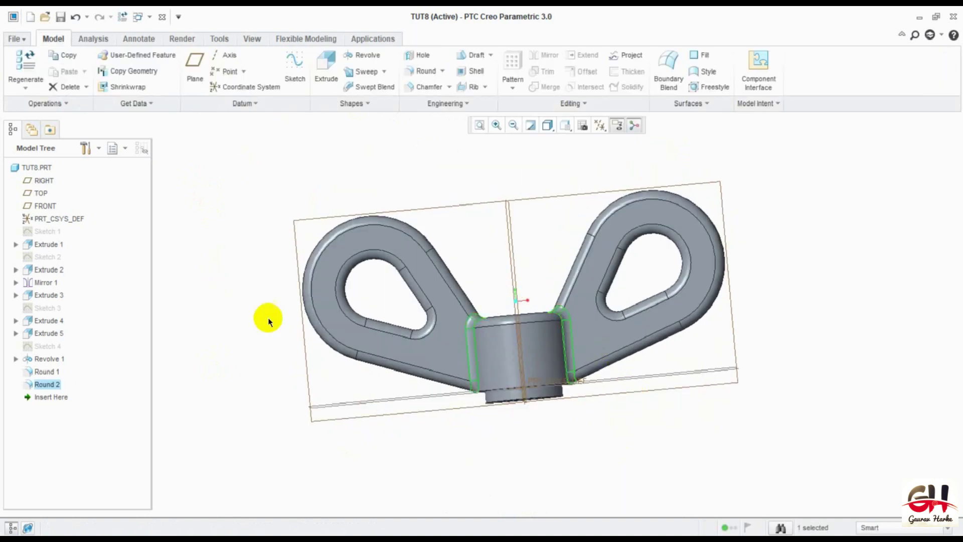
Step: Turn off display of datum planes, axes, points and coordinate systems
{"action": "mouse_move", "coordinate": [651, 454]}
{"action": "middle_mouse_down"}
{"action": "mouse_move", "coordinate": [640, 441]}
{"action": "mouse_move", "coordinate": [660, 453]}
{"action": "mouse_move", "coordinate": [643, 419]}
{"action": "mouse_move", "coordinate": [658, 409]}
{"action": "mouse_move", "coordinate": [685, 445]}
{"action": "middle_mouse_up"}
{"action": "left_click", "coordinate": [600, 128]}
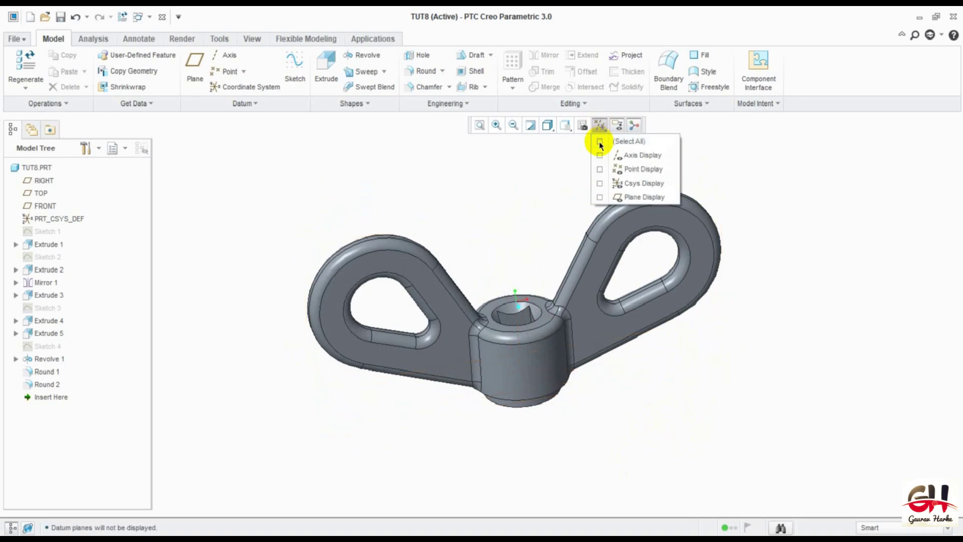